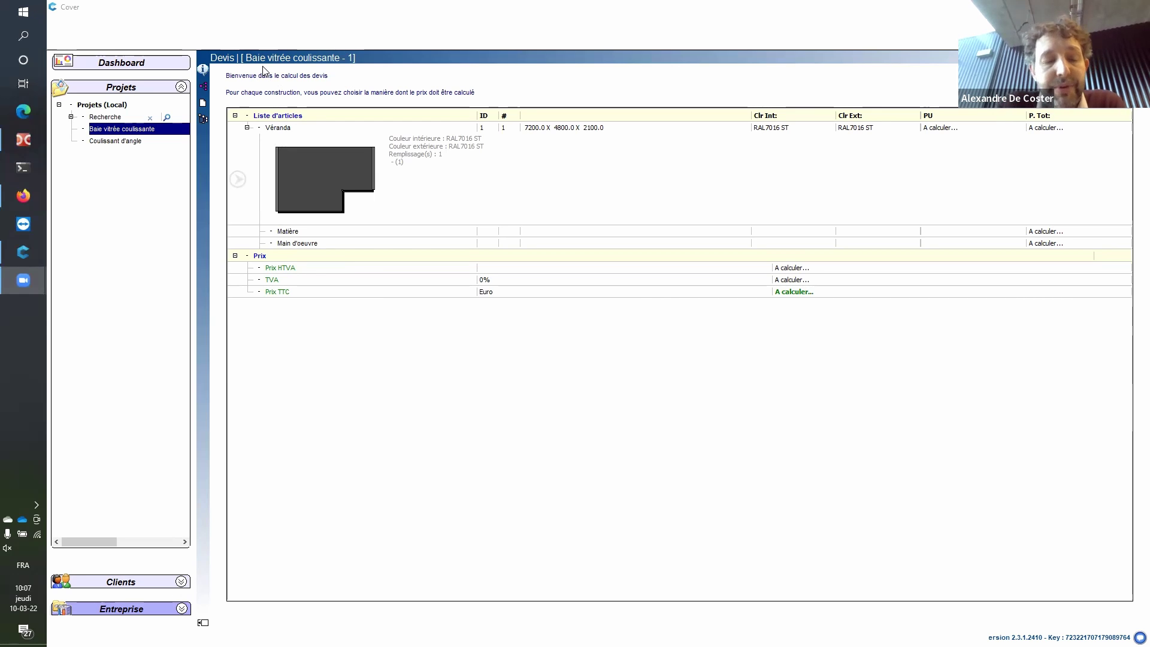
# - Open the veranda article of the "Baie vitrée coulissante" project in the 3D design view
pyautogui.click(237, 179)
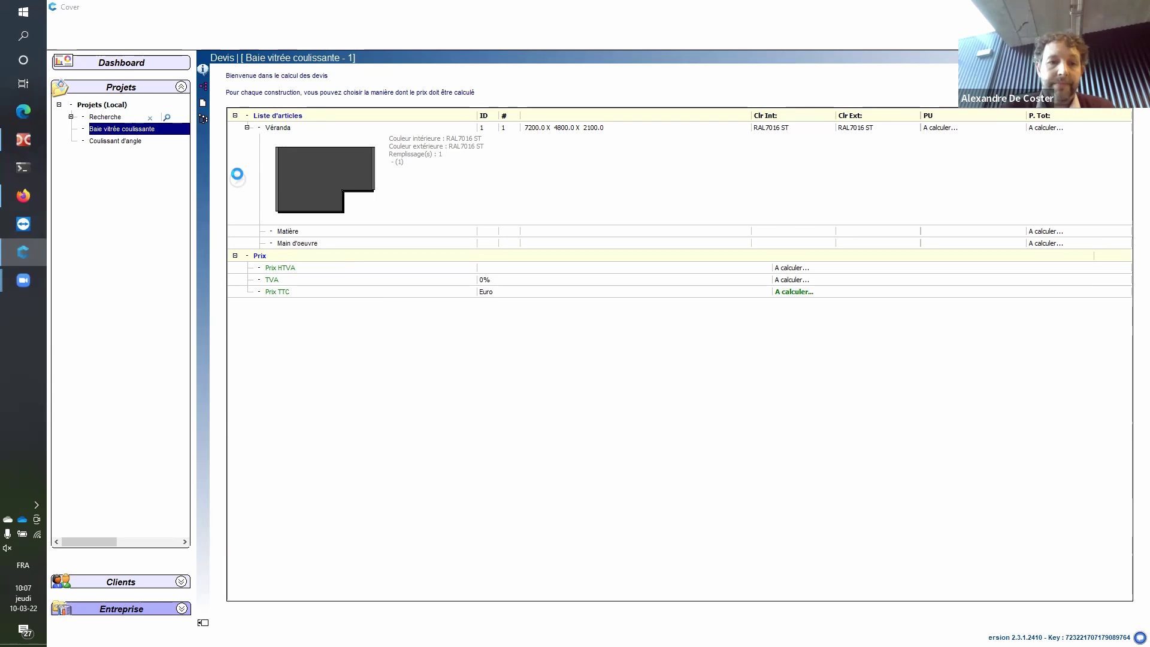
pyautogui.click(23, 252)
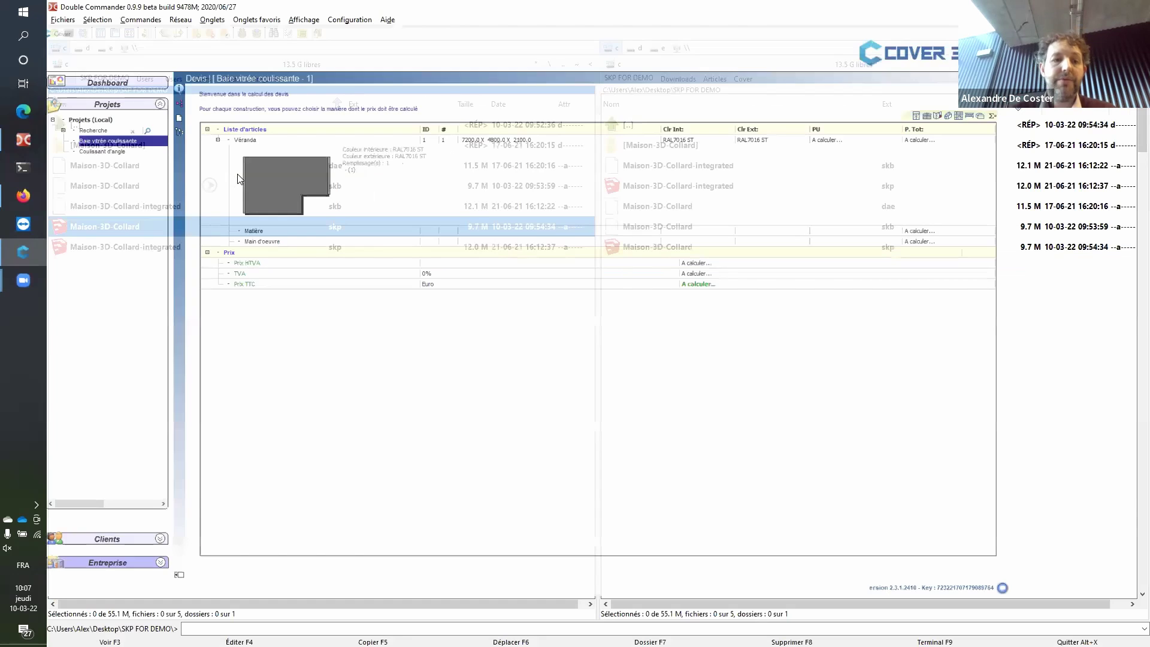
pyautogui.click(22, 252)
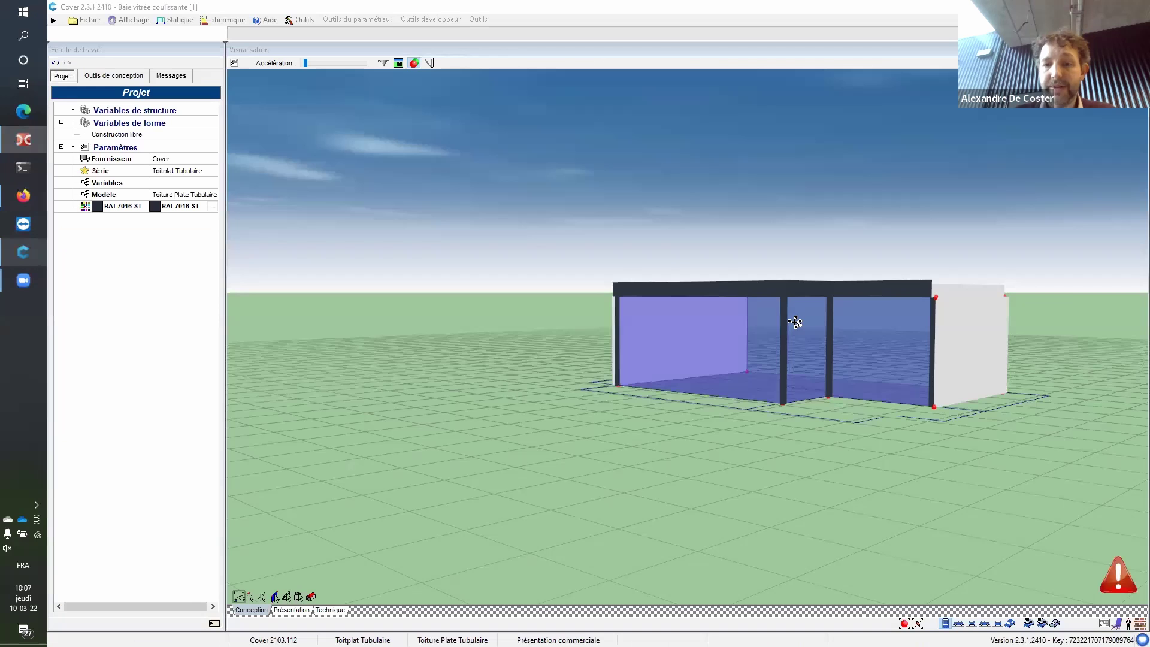
# - Select the three adjoining front panels of the veranda, around its recessed corner, and open them together in the frame (Châssis) editor
pyautogui.moveTo(761, 381); pyautogui.dragTo(599, 395)
pyautogui.moveTo(640, 353); pyautogui.dragTo(677, 357)
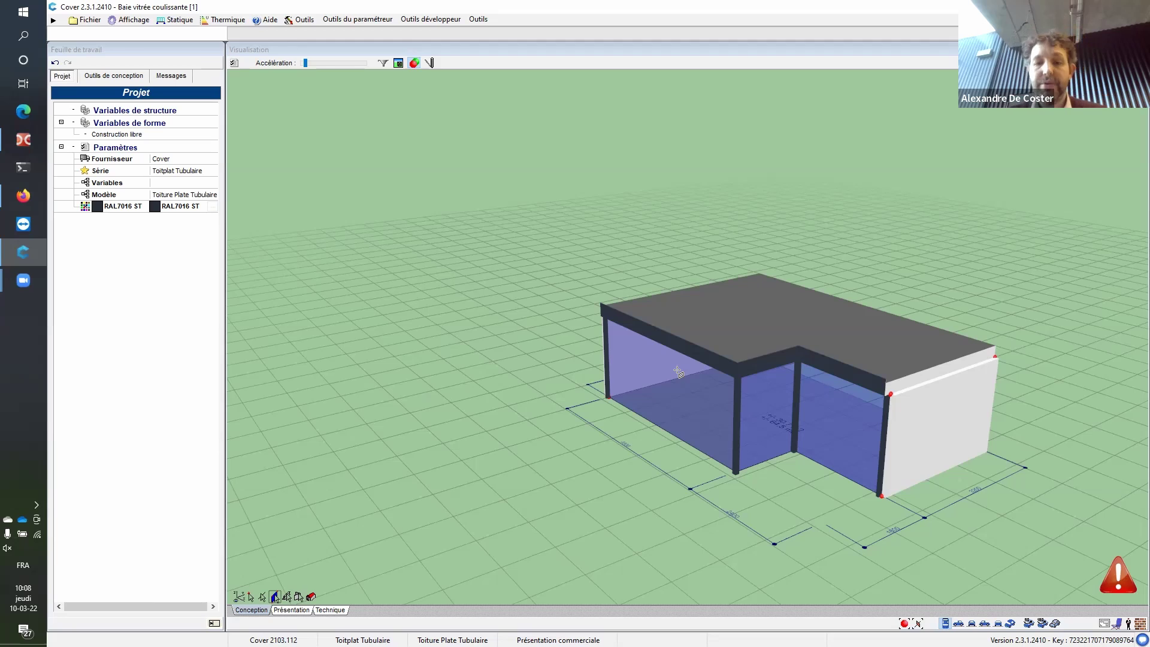
pyautogui.click(688, 397)
pyautogui.click(767, 393)
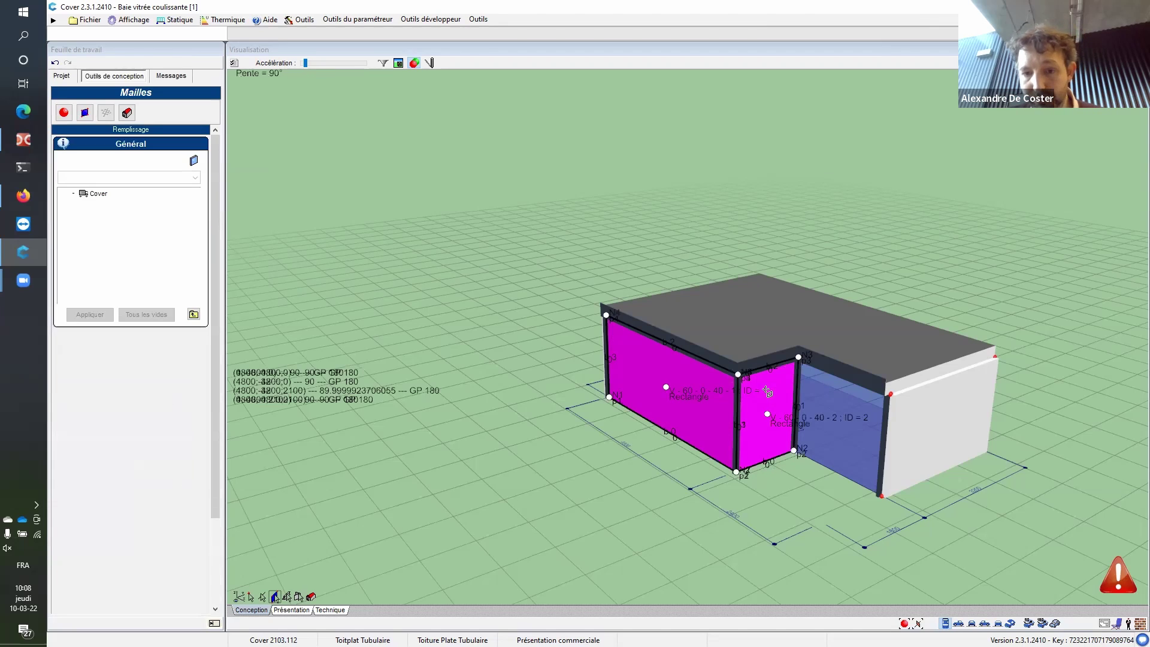
pyautogui.click(837, 391)
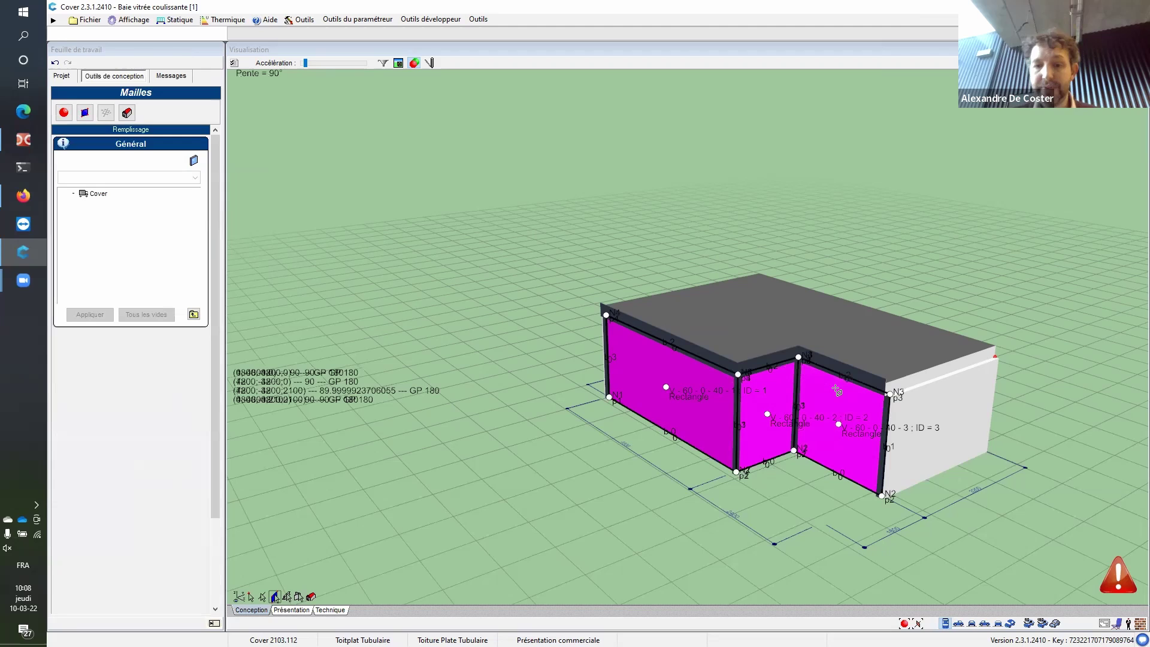
pyautogui.rightClick(657, 378)
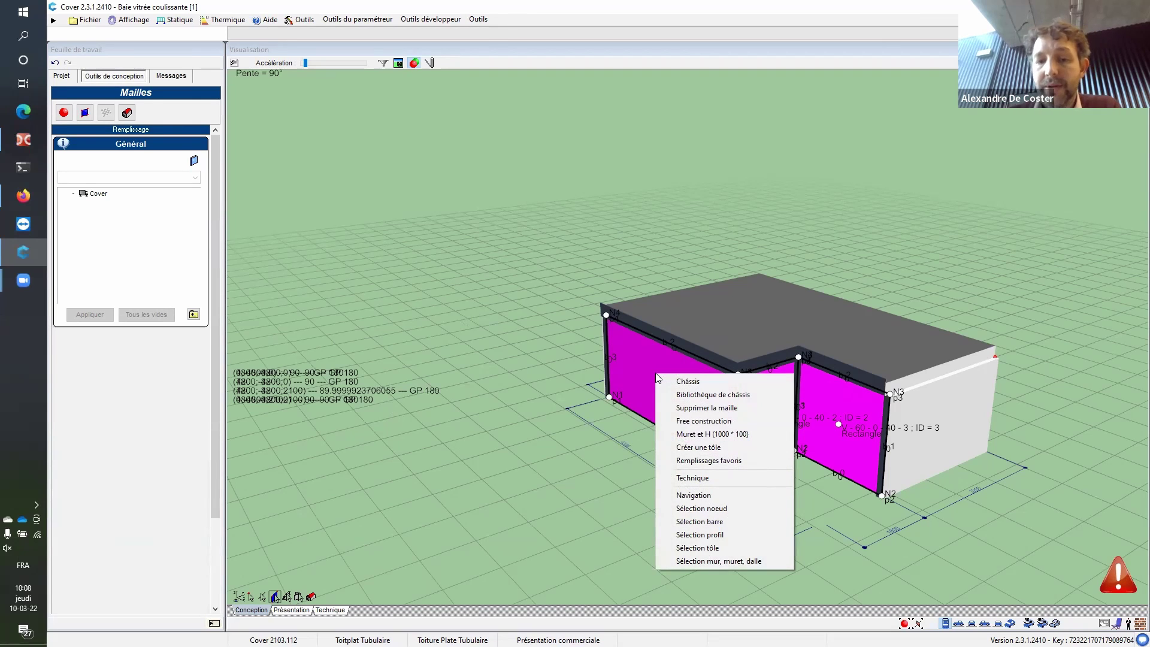
pyautogui.click(692, 387)
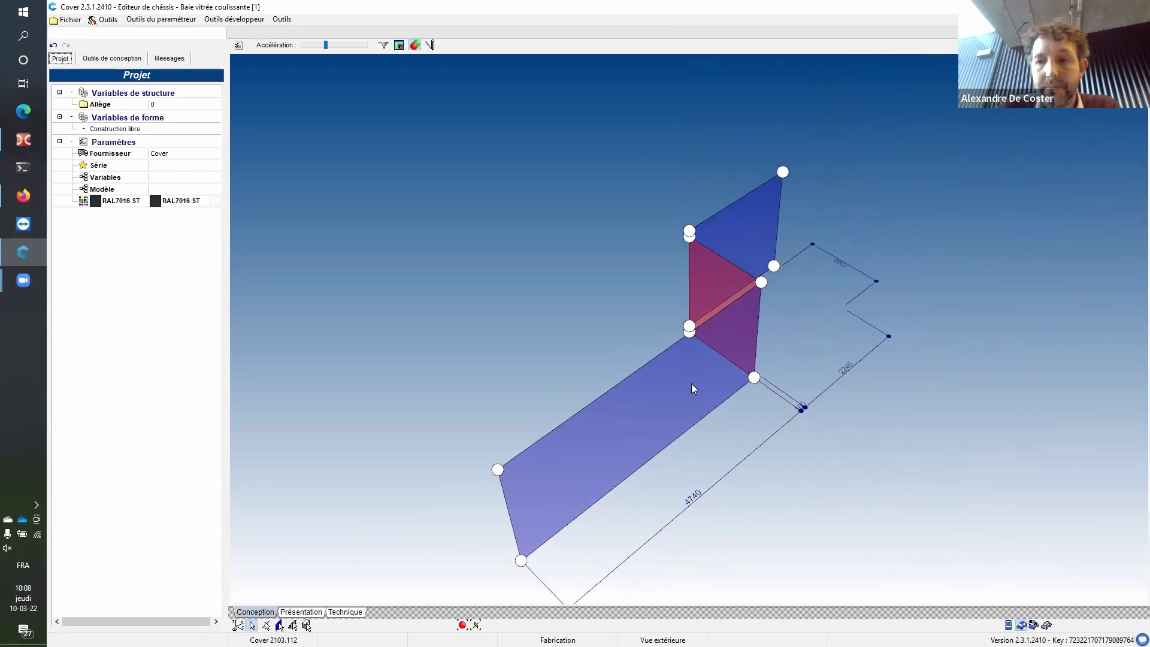
# - Set the frame's series to Coulissants and its model to Vitre coulissant pivotant
pyautogui.click(162, 166)
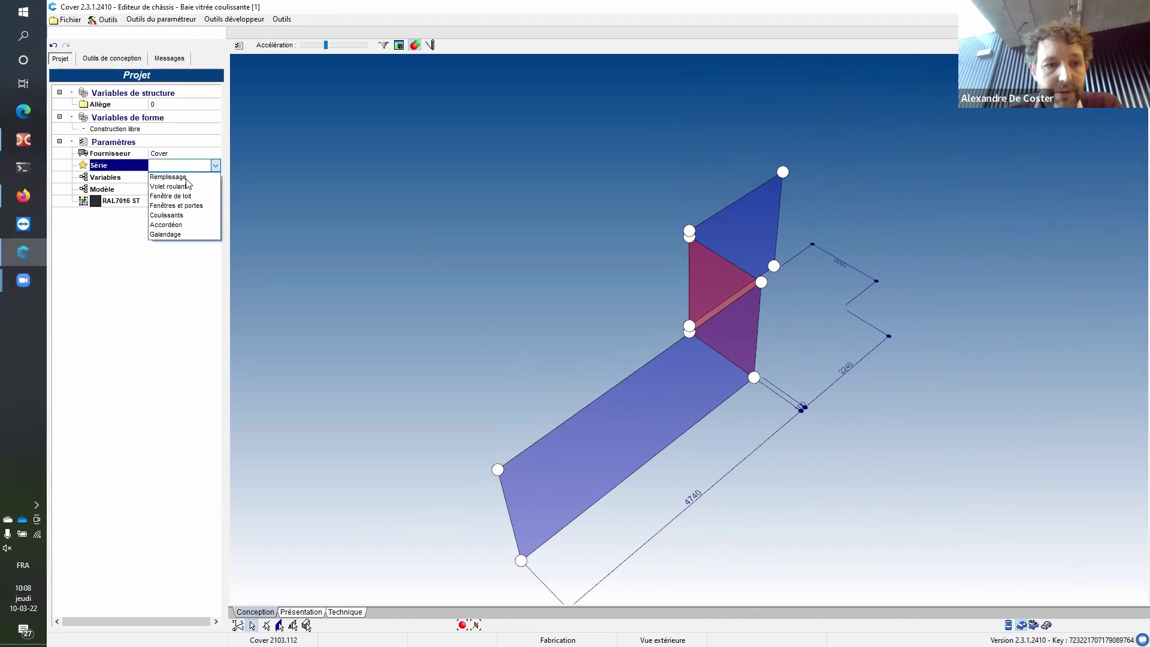
pyautogui.click(187, 216)
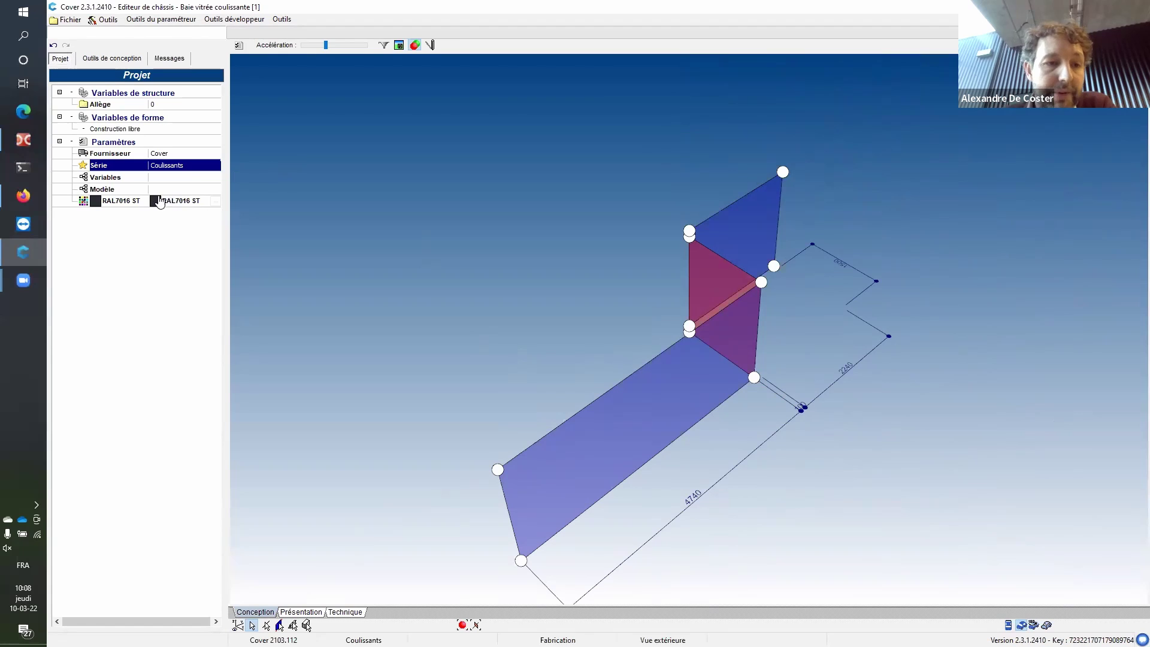
pyautogui.click(135, 191)
pyautogui.click(173, 191)
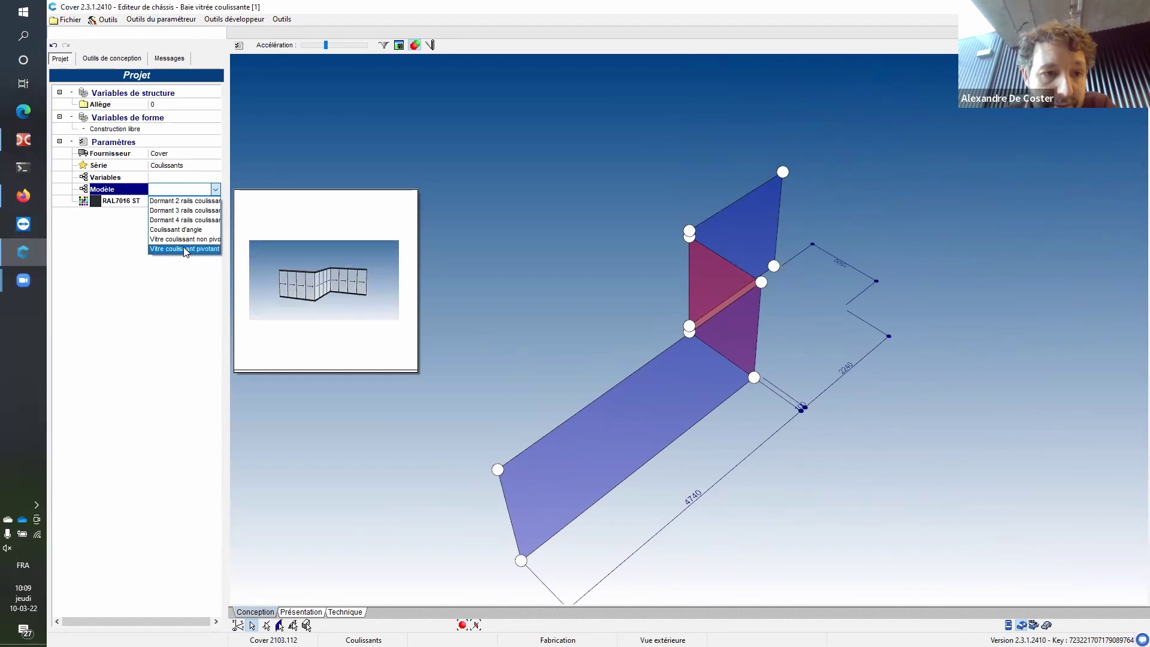
pyautogui.click(185, 249)
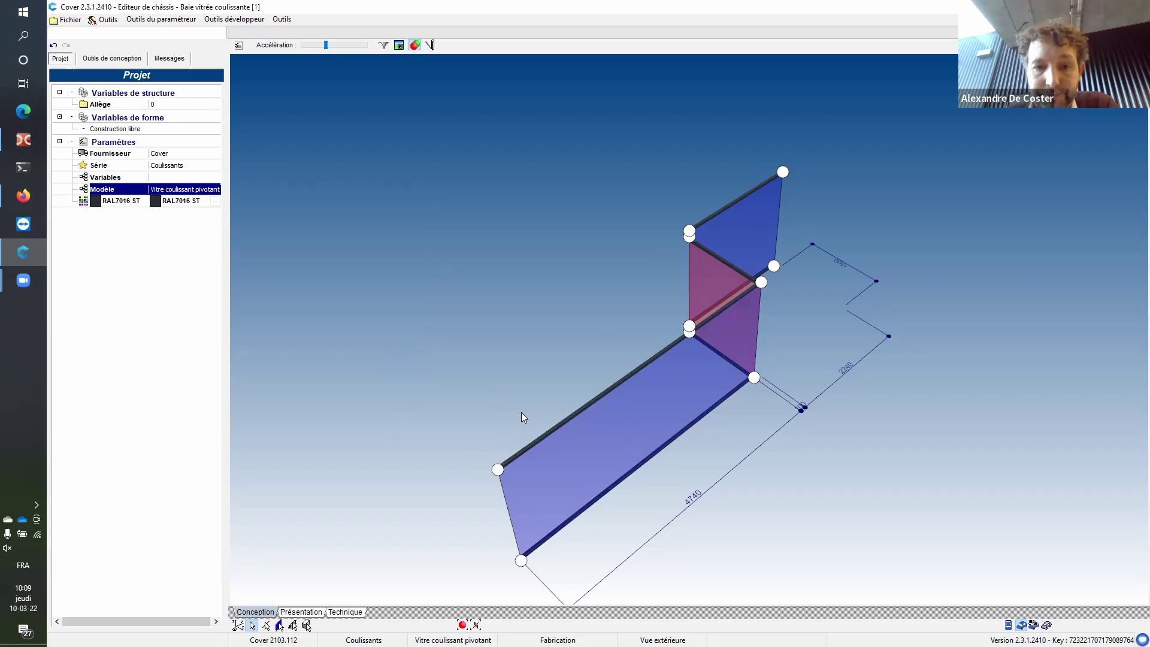
# - Apply the "OD Vitre coulissant pivotant" opening to the frame and accept its default hardware options
pyautogui.click(662, 417)
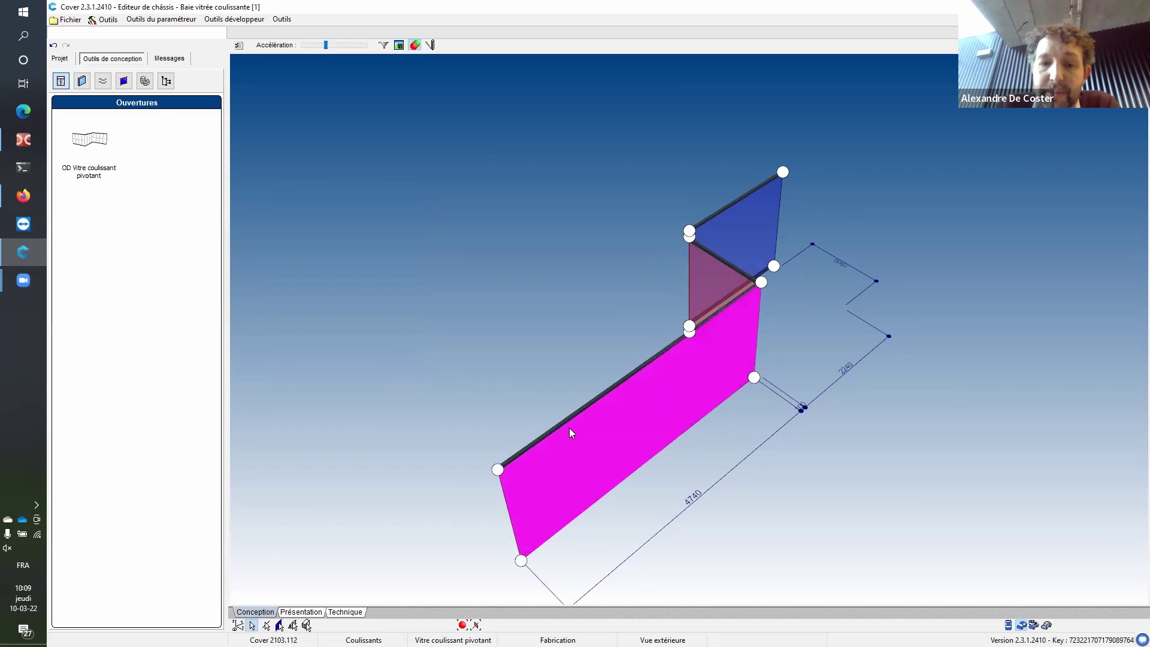
pyautogui.doubleClick(90, 141)
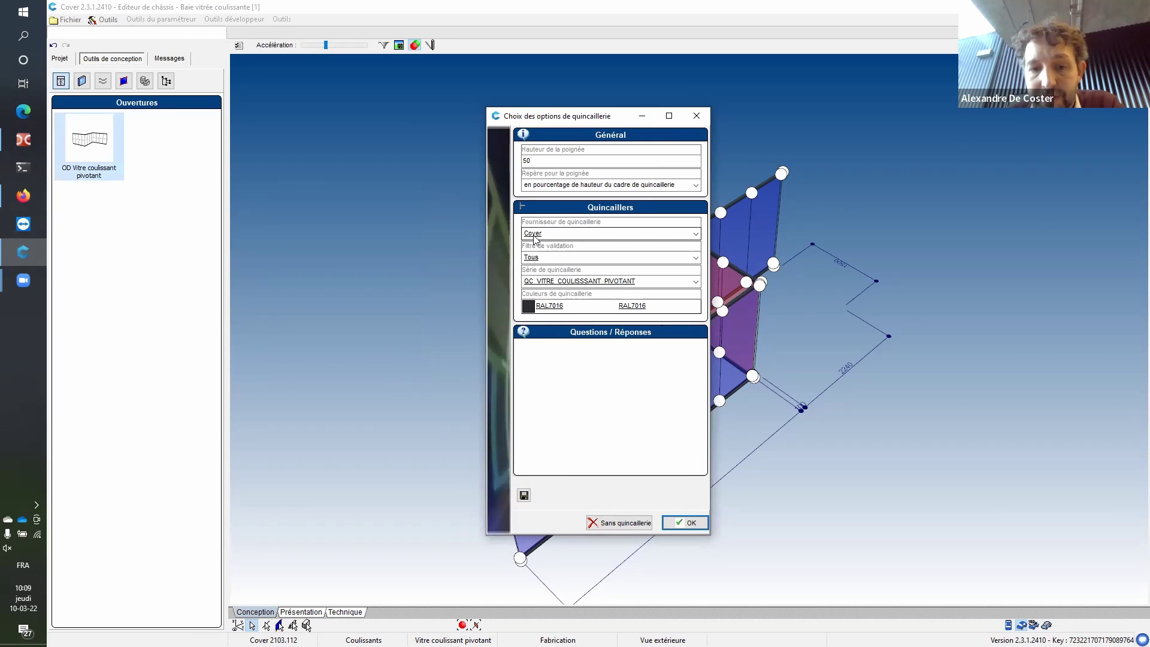
pyautogui.click(688, 524)
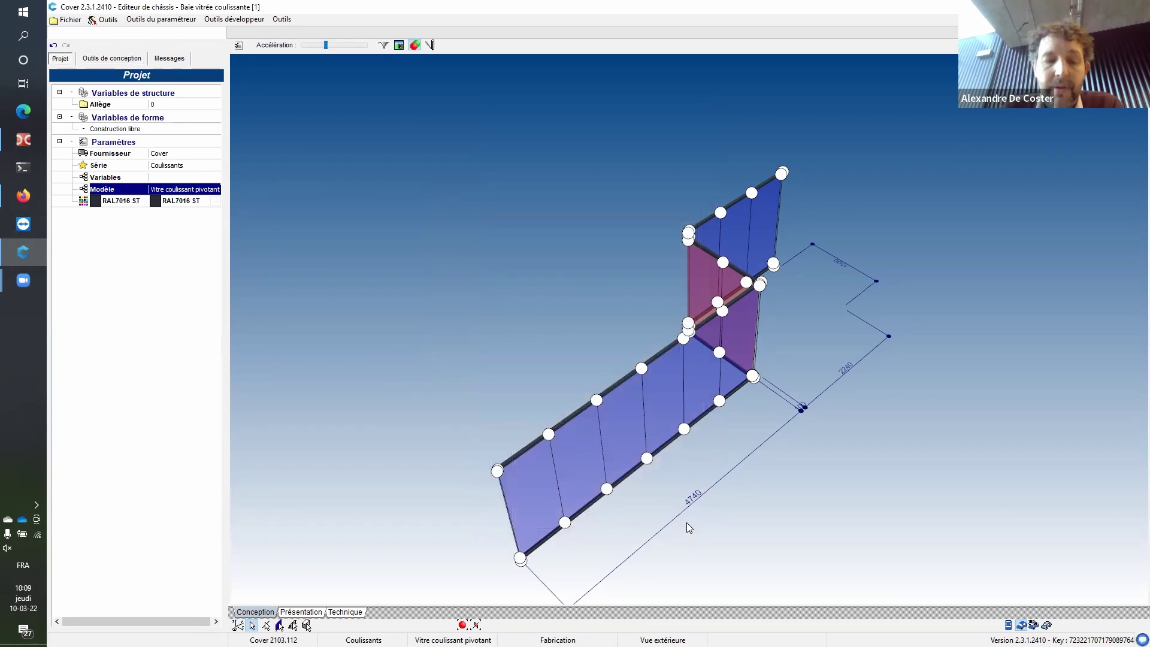
# - Fill the end pane and all the remaining empty panes with Cover's Vitrage_10mm glazing
pyautogui.click(542, 486)
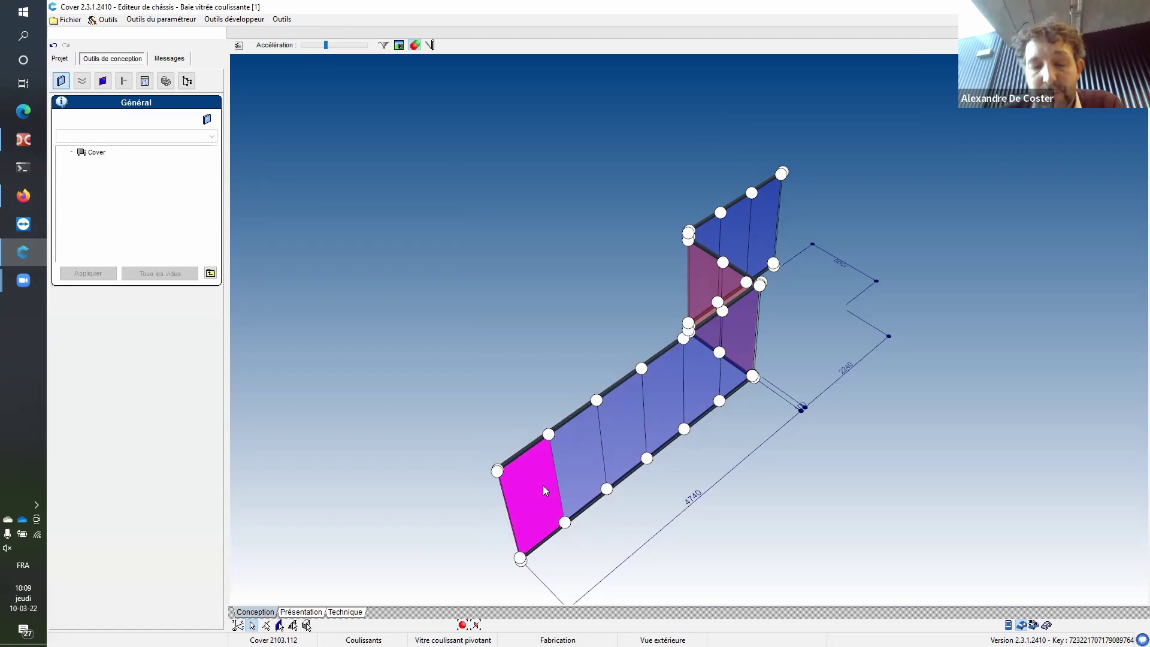
pyautogui.click(103, 81)
pyautogui.doubleClick(96, 153)
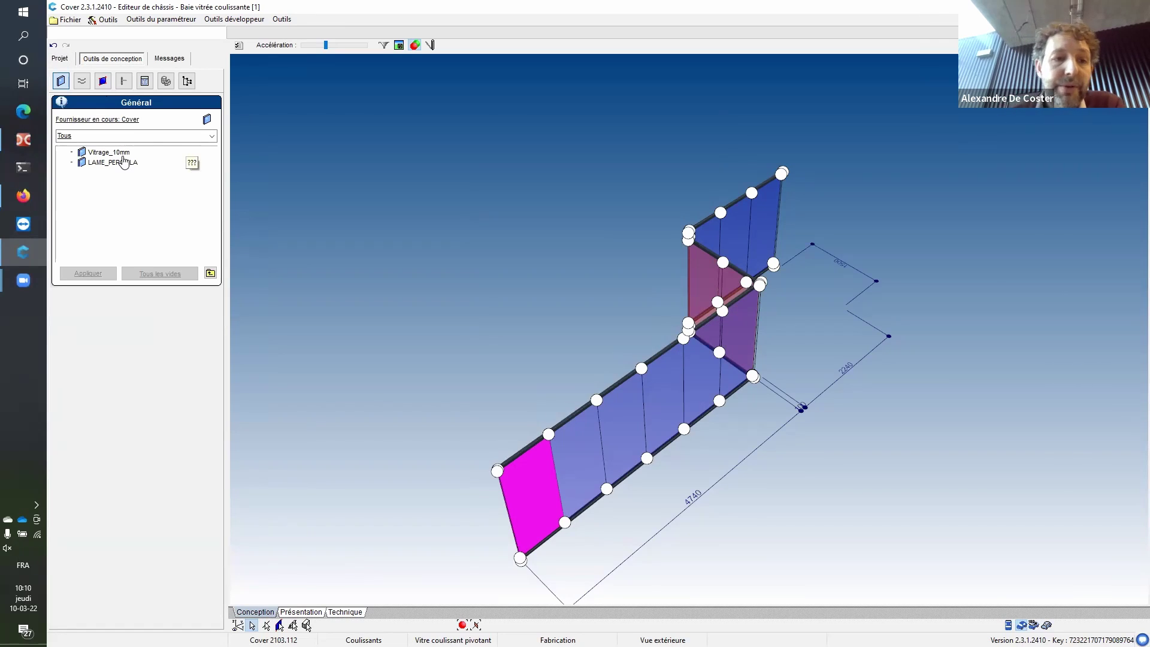
pyautogui.click(122, 153)
pyautogui.click(96, 273)
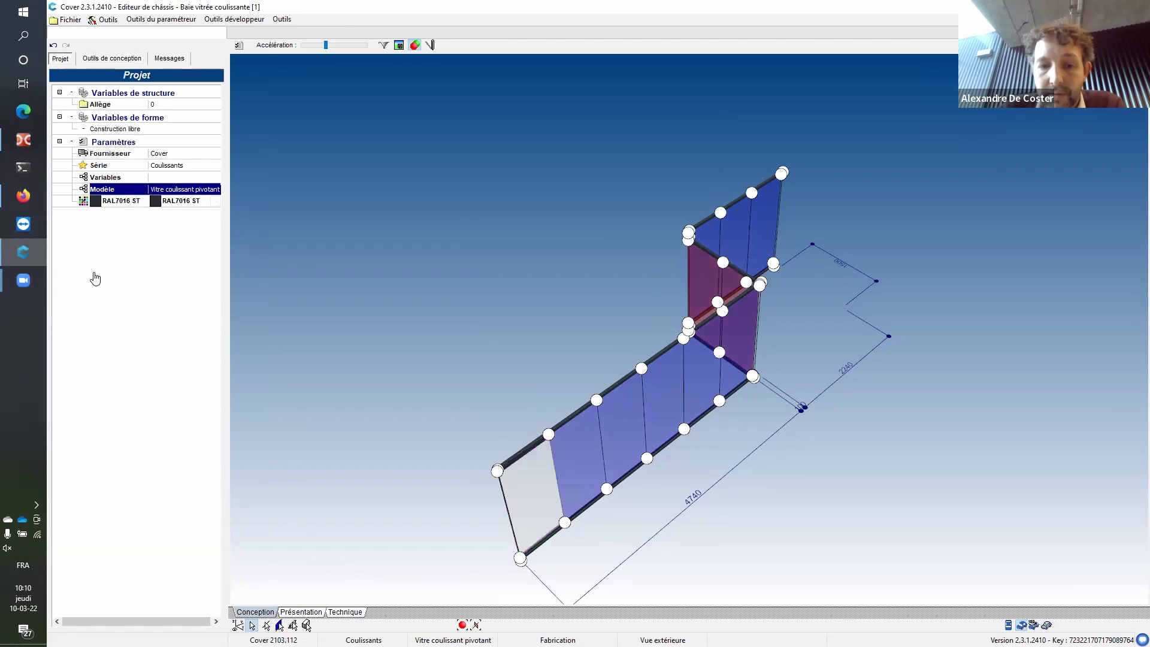
pyautogui.click(526, 496)
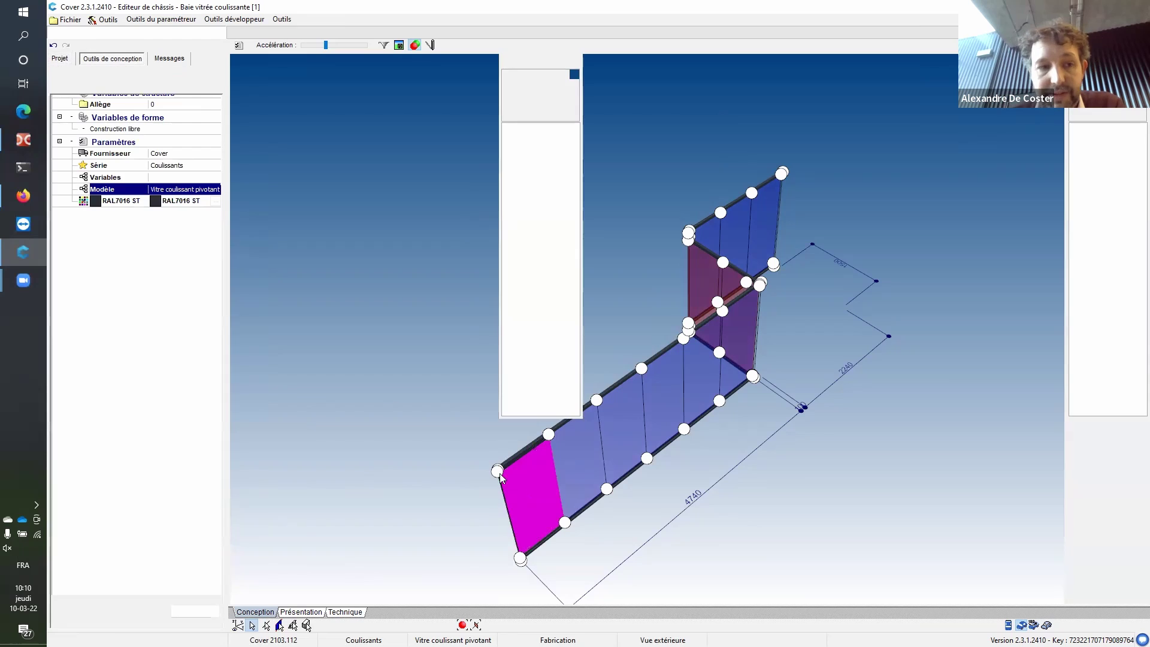
pyautogui.click(161, 274)
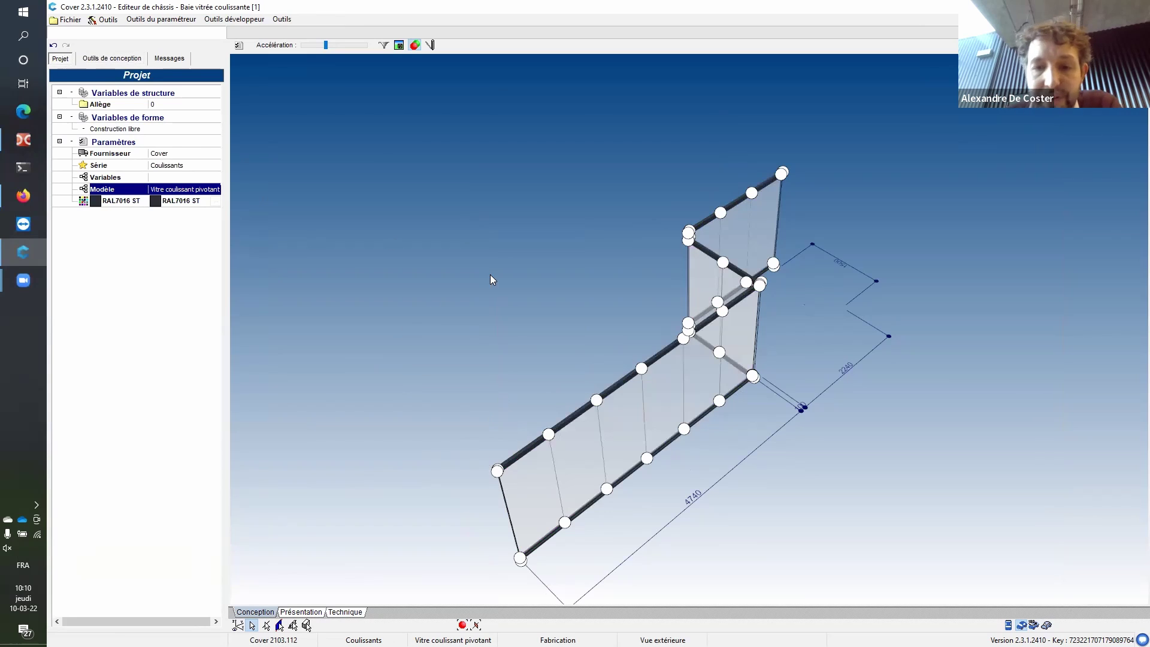
# - Review the sliding frame's joint options, set Largeur Max. to 9100 and apply the frame settings
pyautogui.click(126, 64)
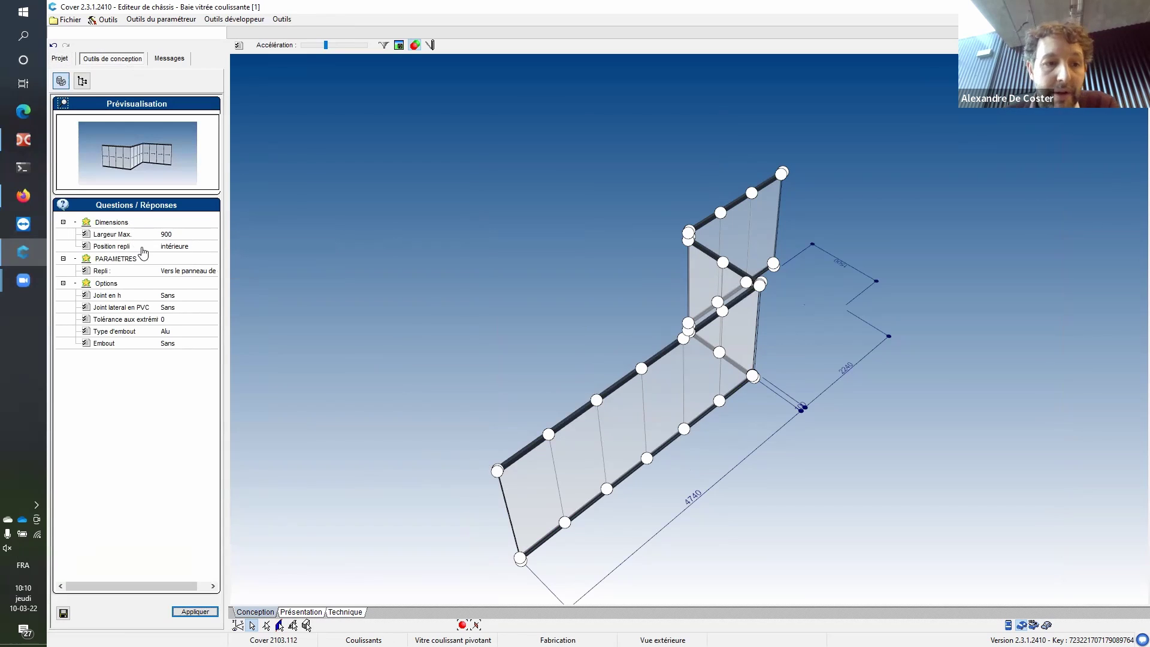
pyautogui.moveTo(117, 298)
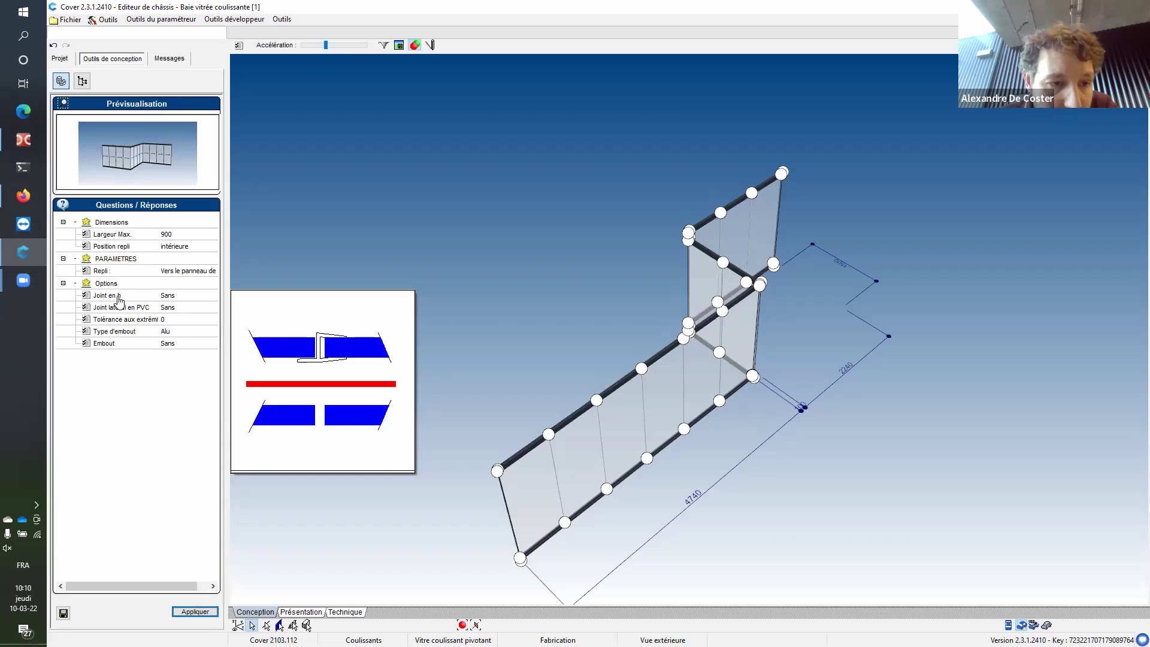
pyautogui.click(133, 296)
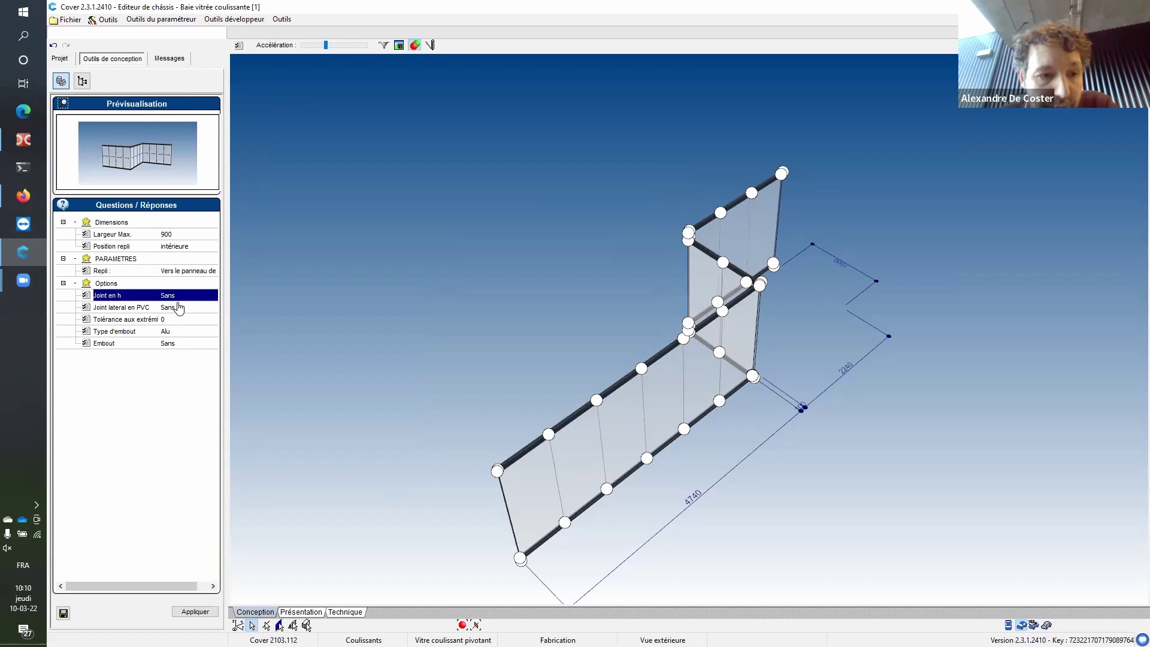
pyautogui.click(116, 312)
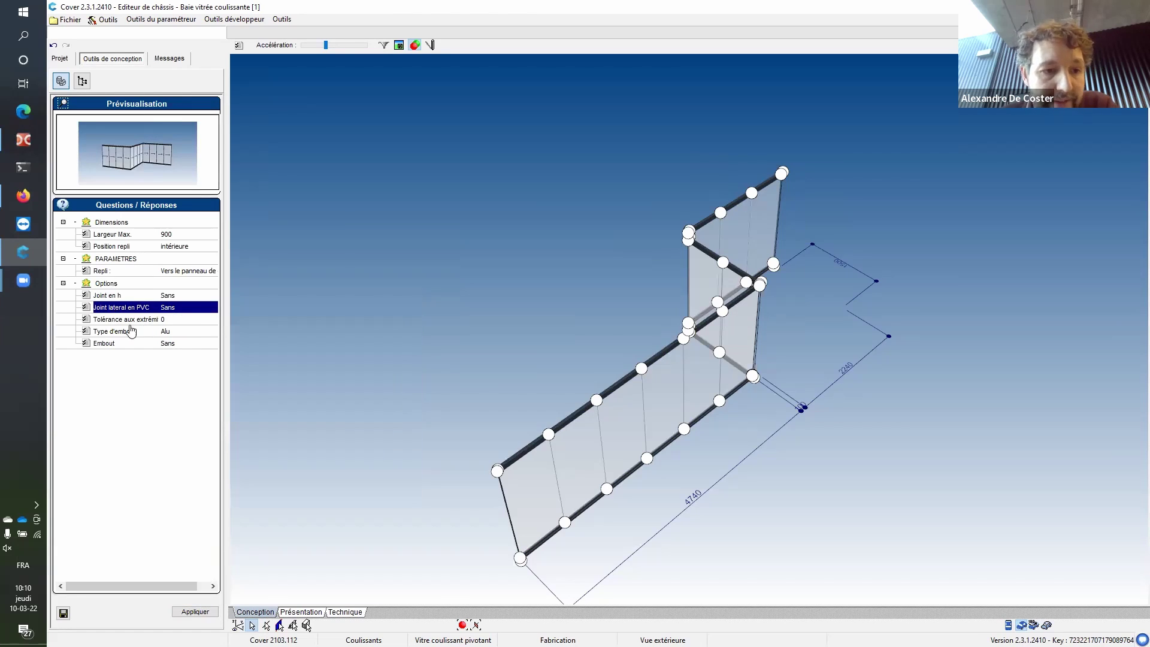
pyautogui.moveTo(136, 323)
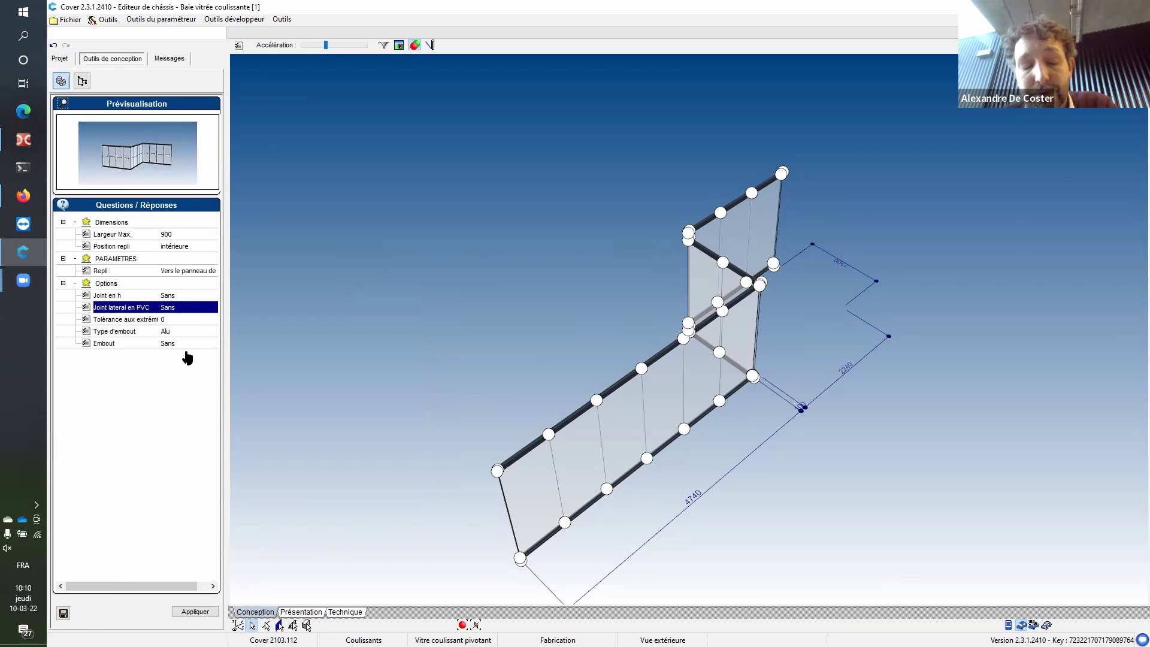
pyautogui.click(167, 234)
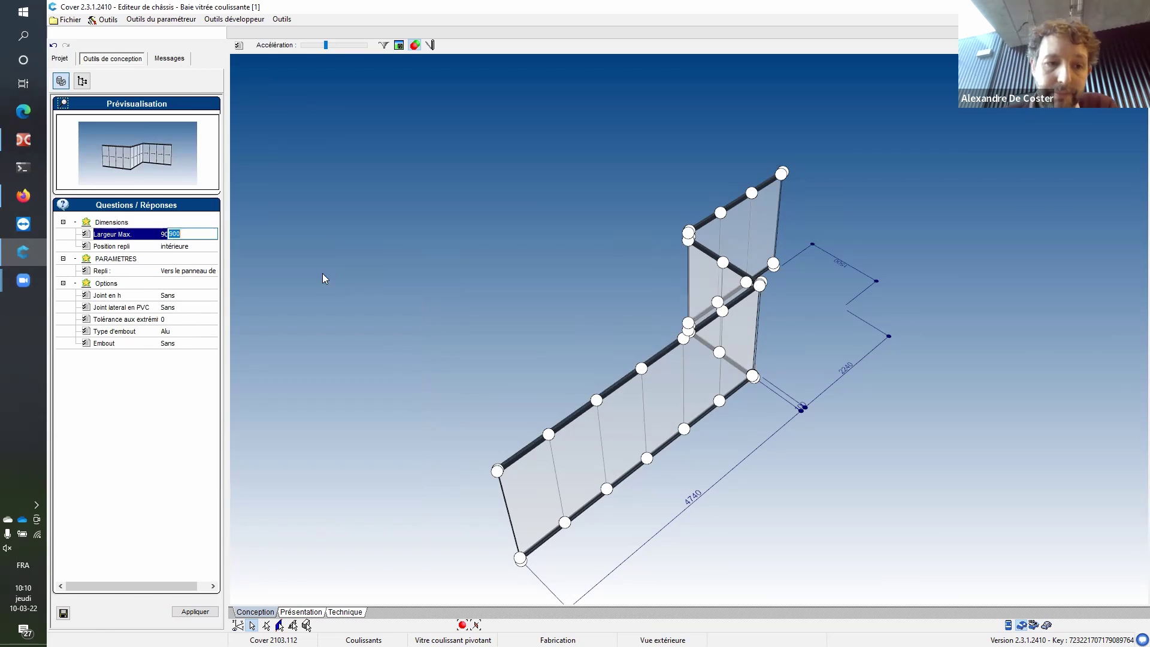
pyautogui.write('9100')
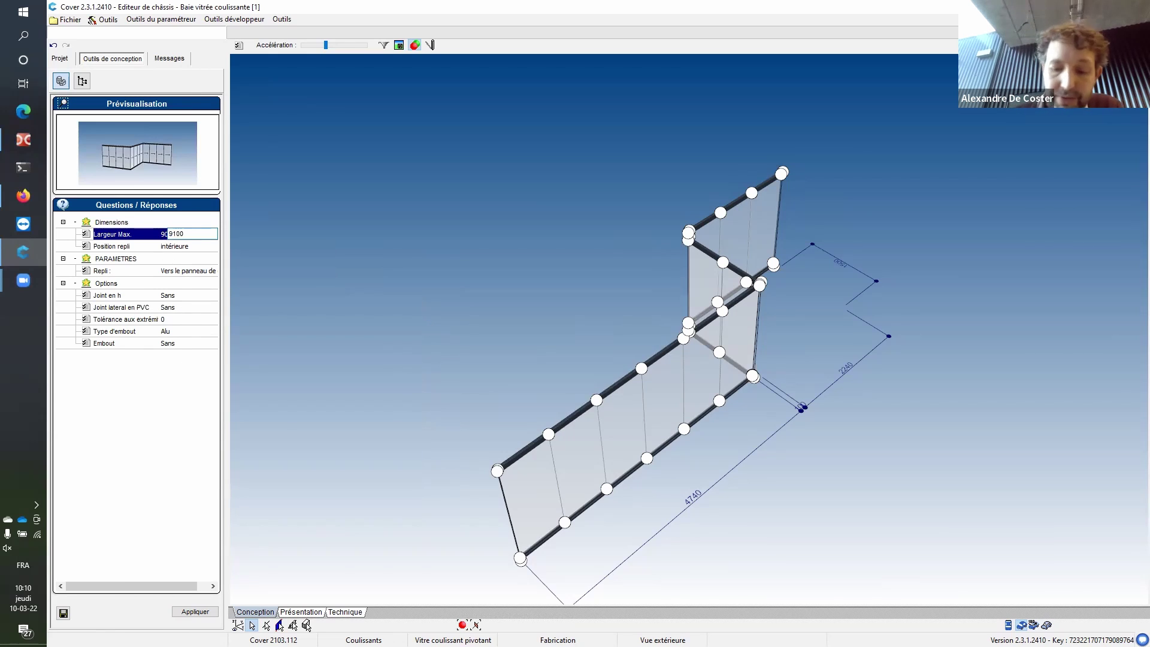
pyautogui.press('Return')
pyautogui.click(198, 612)
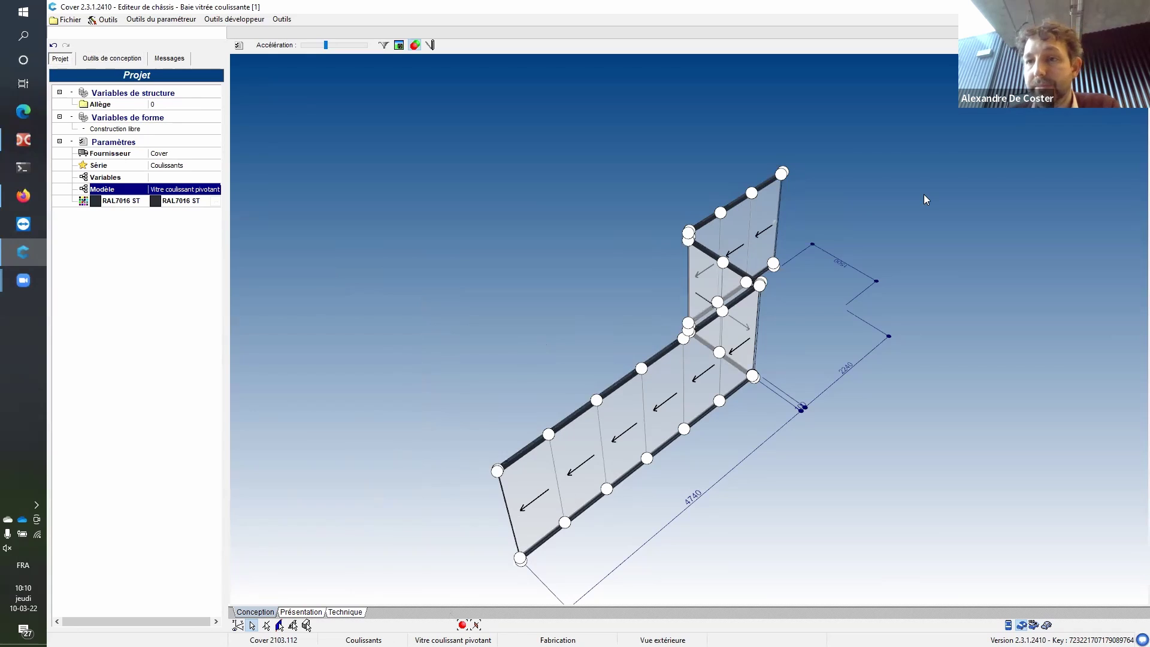
# - Leave the frame editor and validate the sliding glass frame into the veranda model
pyautogui.rightClick(585, 326)
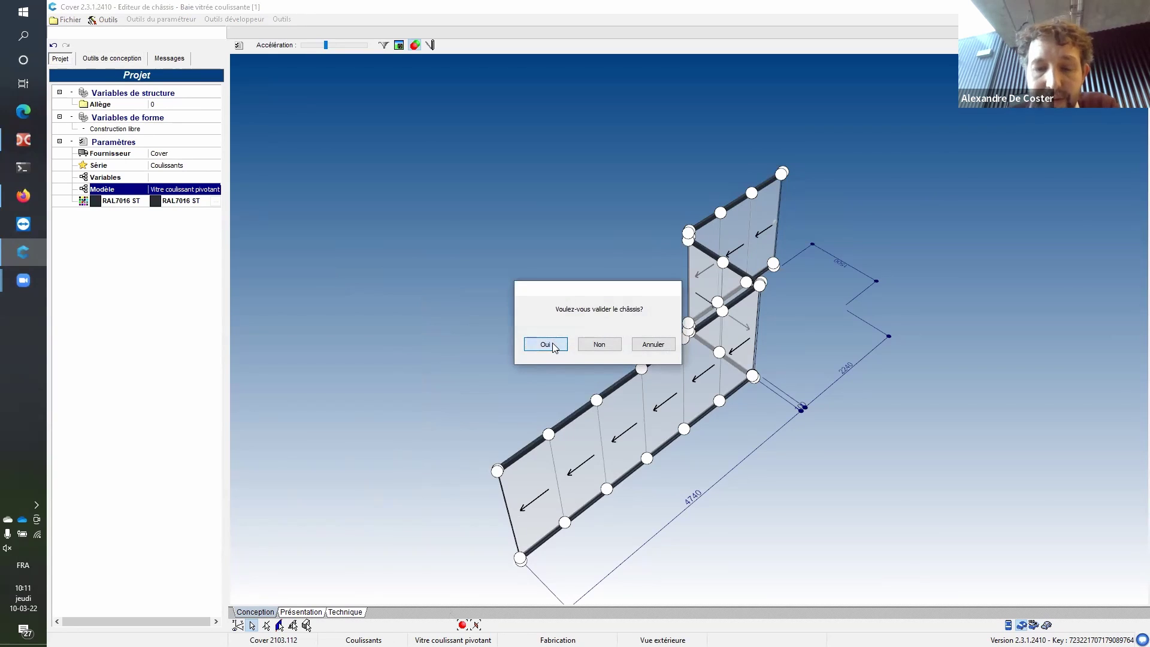
pyautogui.click(546, 345)
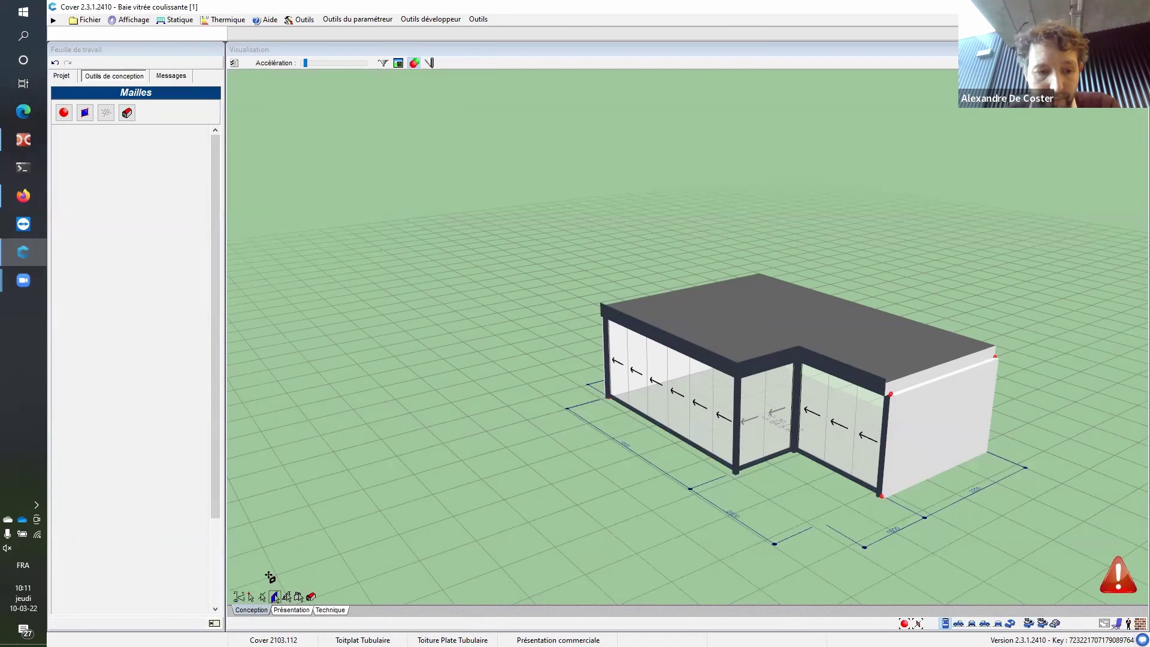
pyautogui.moveTo(580, 344); pyautogui.dragTo(634, 338, button='middle')
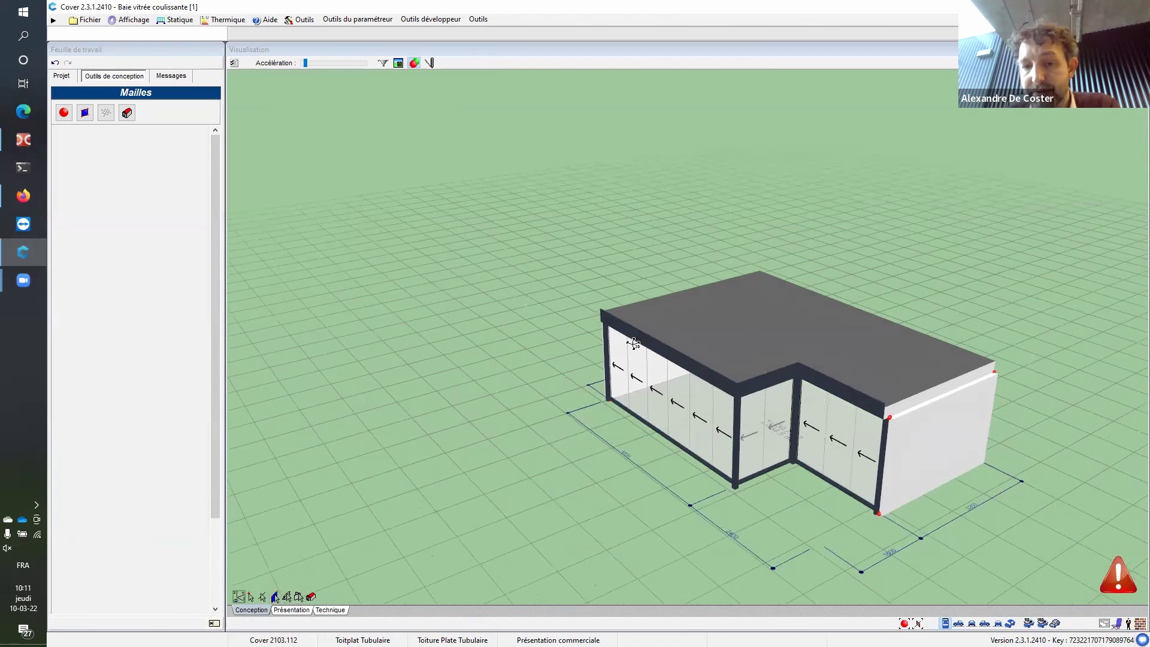
pyautogui.moveTo(749, 369); pyautogui.dragTo(554, 475, button='middle')
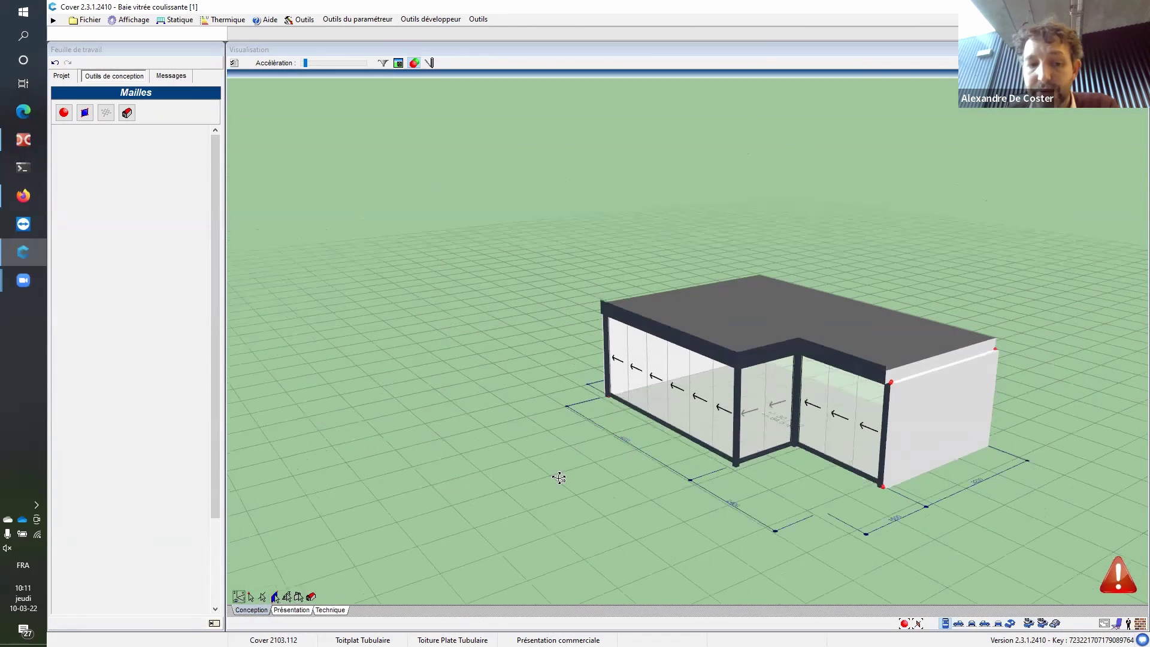
# - Show the veranda in presentation mode and open the long bay's sliding glass panels
pyautogui.click(308, 611)
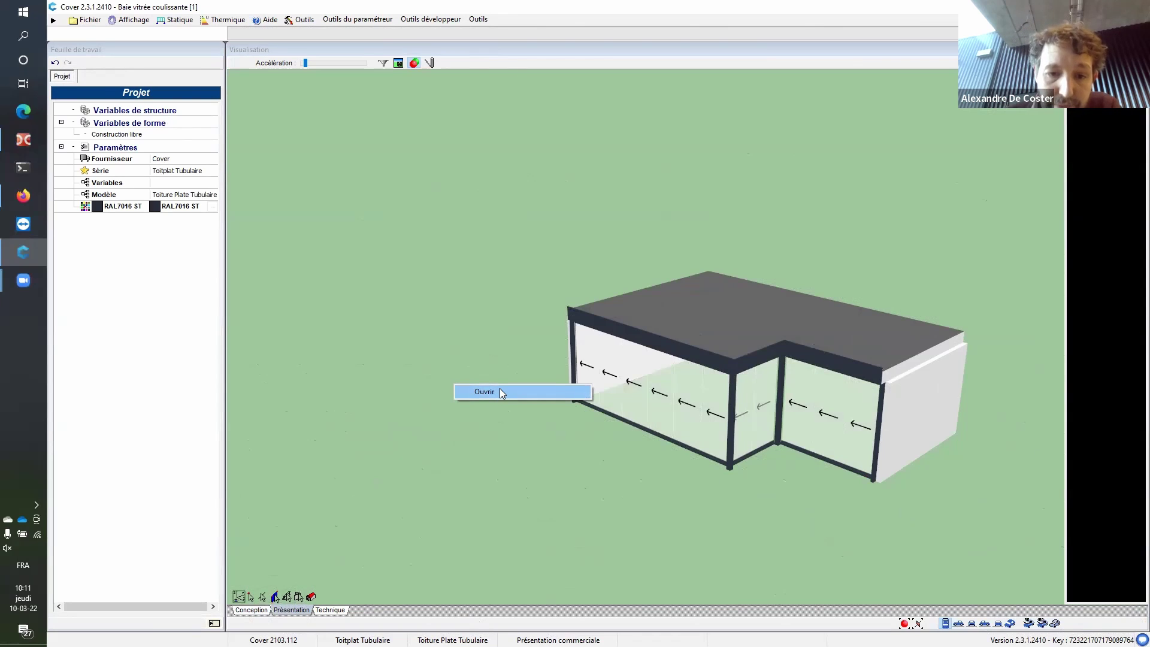
pyautogui.click(501, 391)
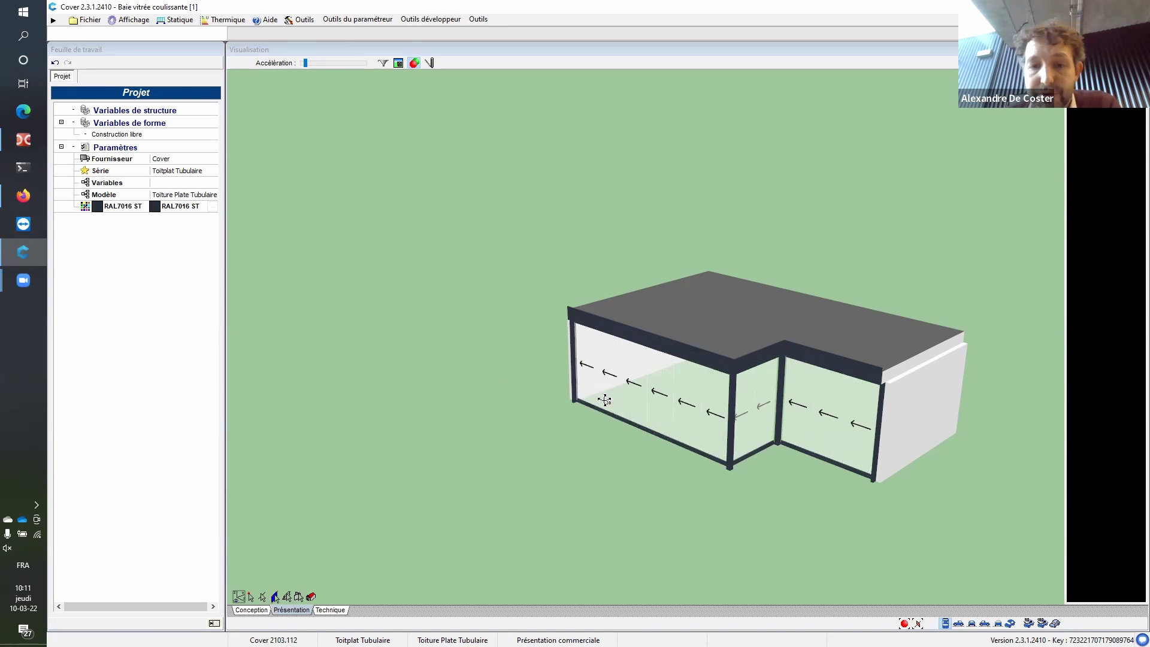
pyautogui.moveTo(554, 398); pyautogui.dragTo(554, 406)
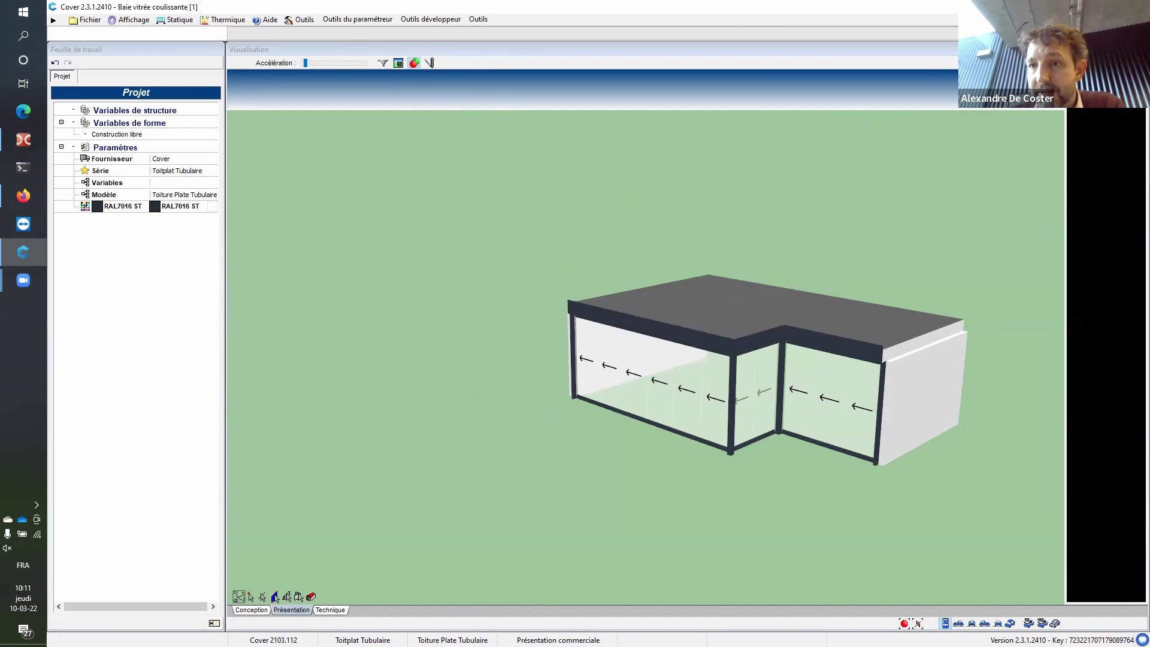
# - Close the sliding glass bay's 3D design, answer the fabrication confirmations and validate the view and thermal report options to reach its quote
pyautogui.click(556, 327)
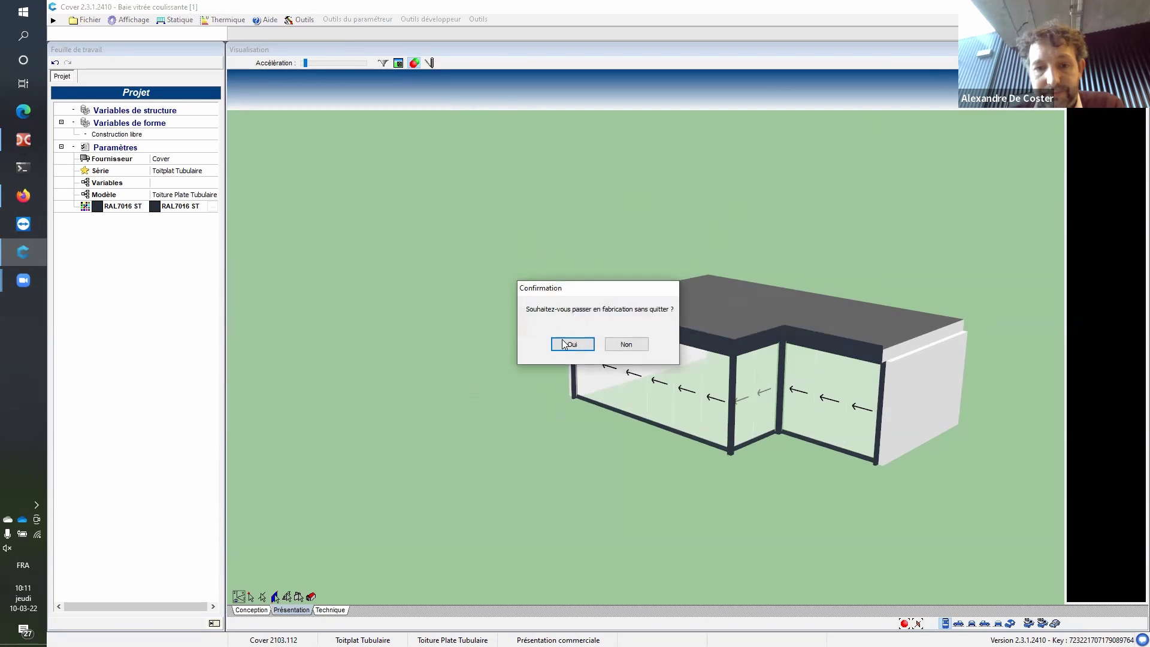
pyautogui.click(591, 348)
pyautogui.click(540, 347)
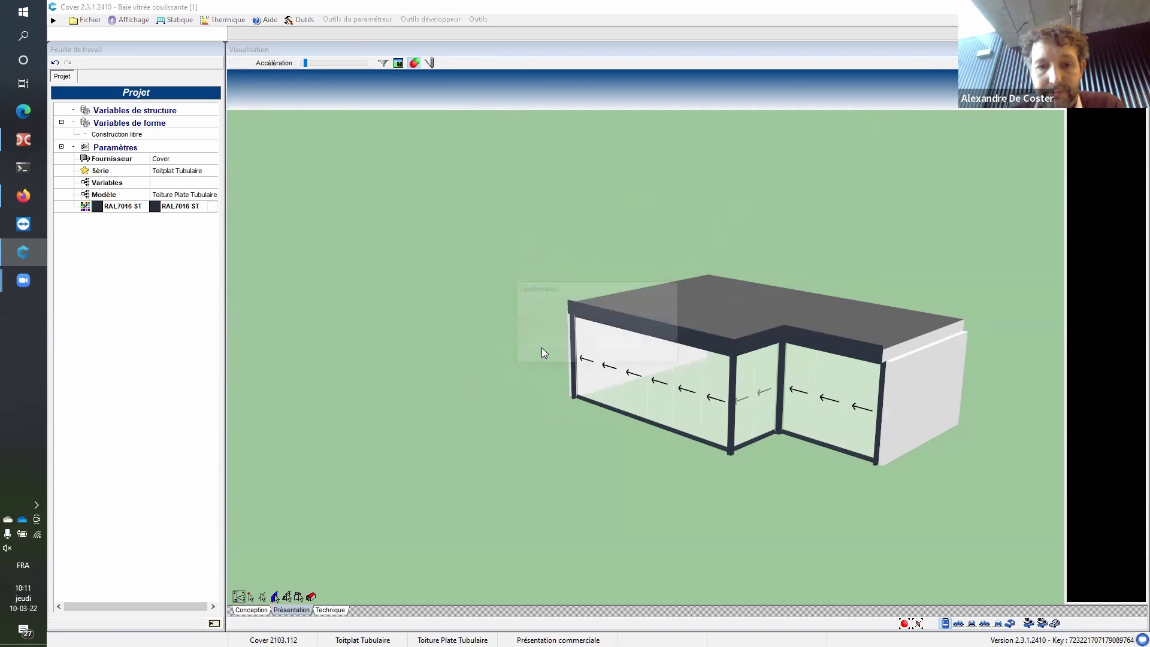
pyautogui.click(542, 344)
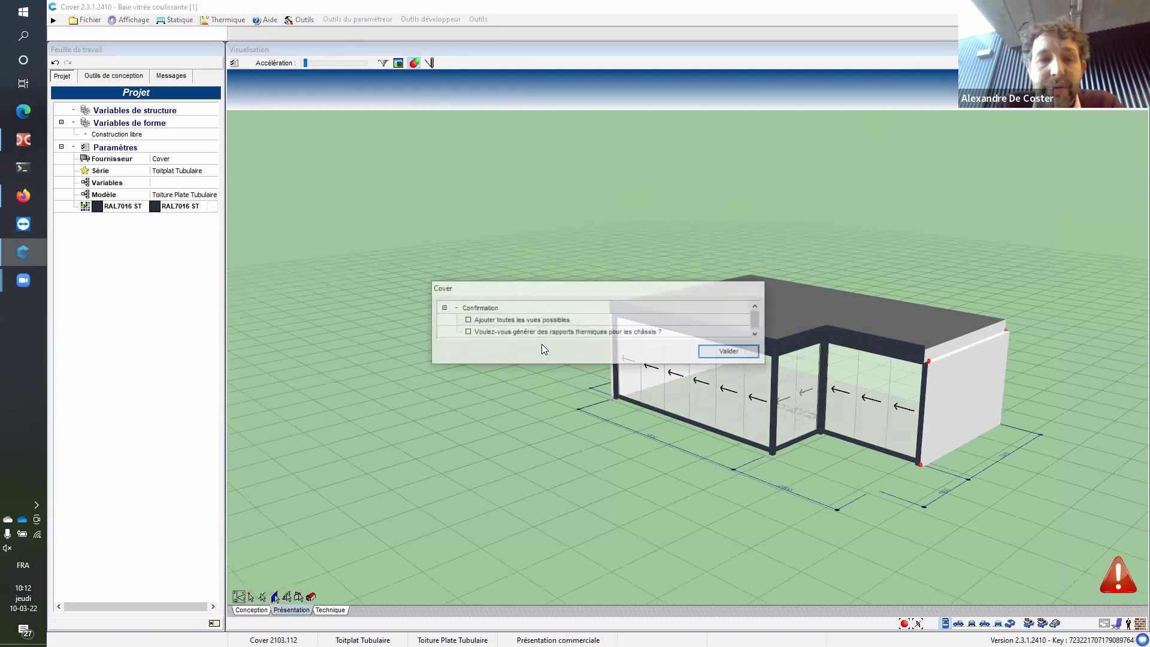
pyautogui.press('Return')
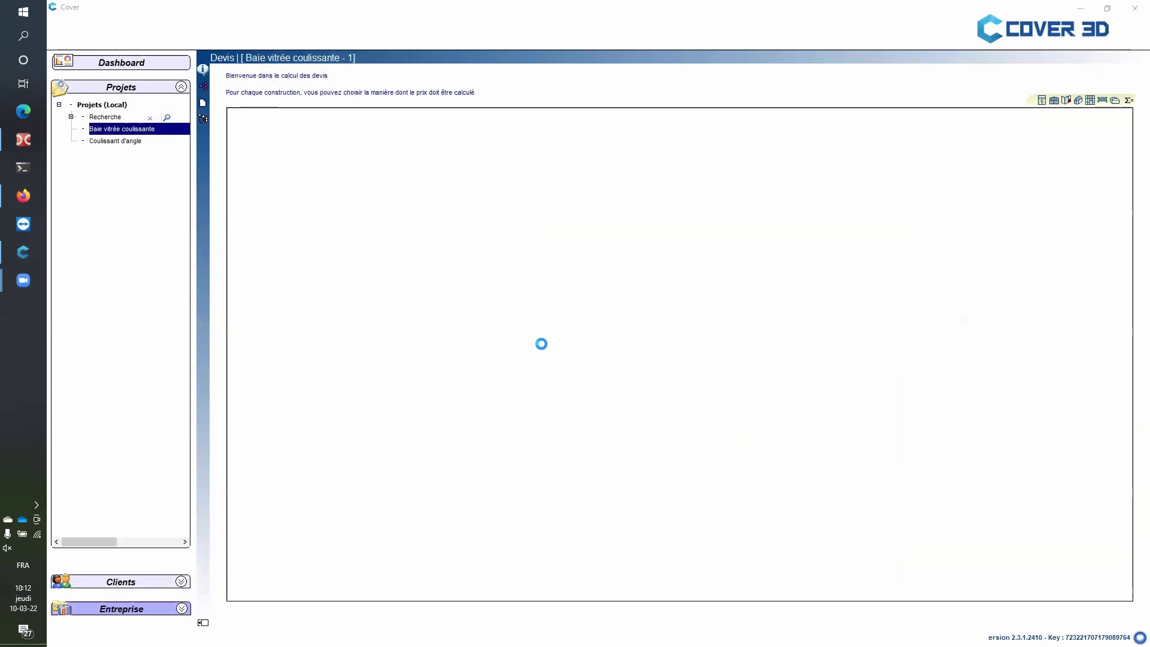
# - Return to Cover, select the Coulissant d'angle project and open its veranda in the design editor
pyautogui.hotkey('alt', 'Tab')
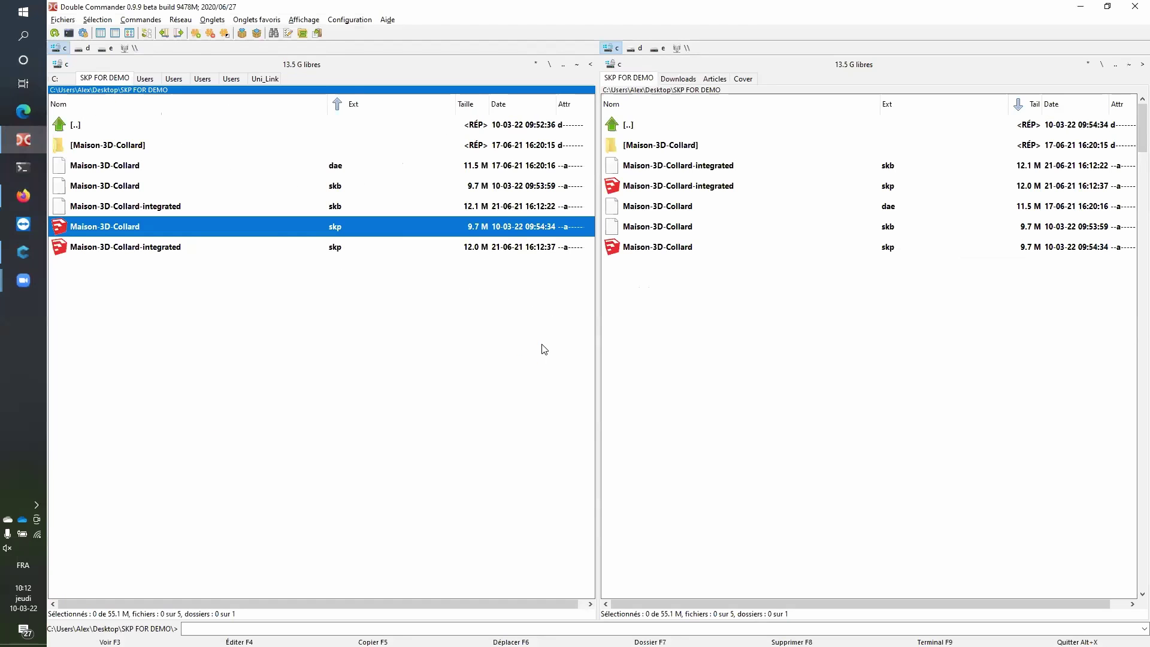
pyautogui.click(23, 252)
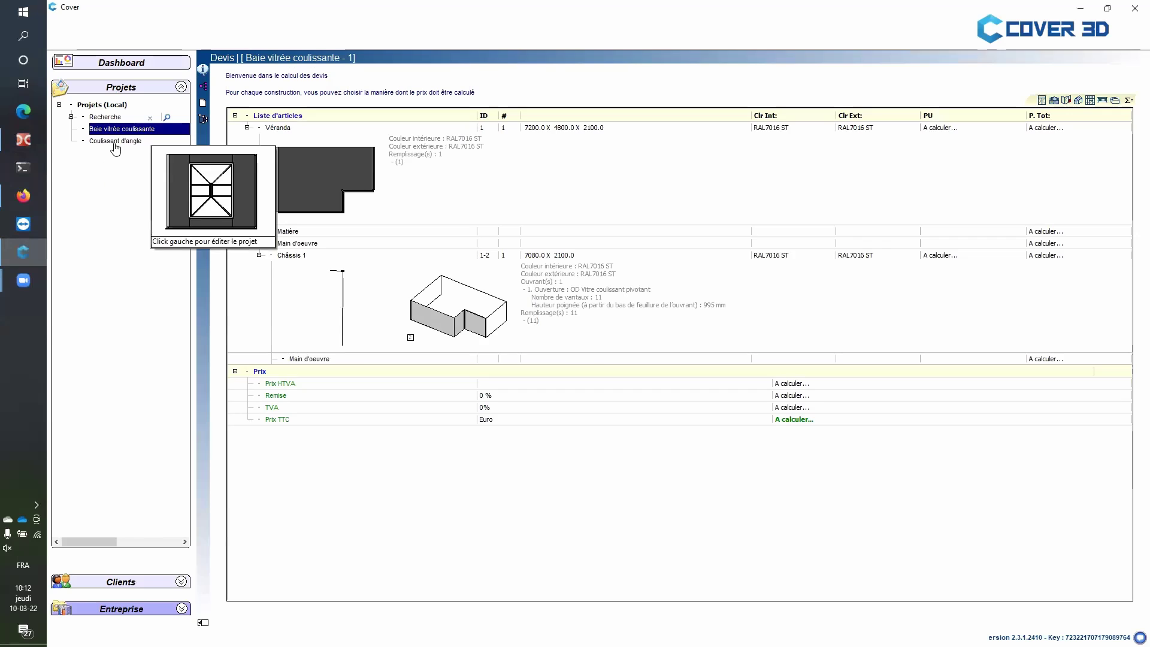
pyautogui.click(115, 143)
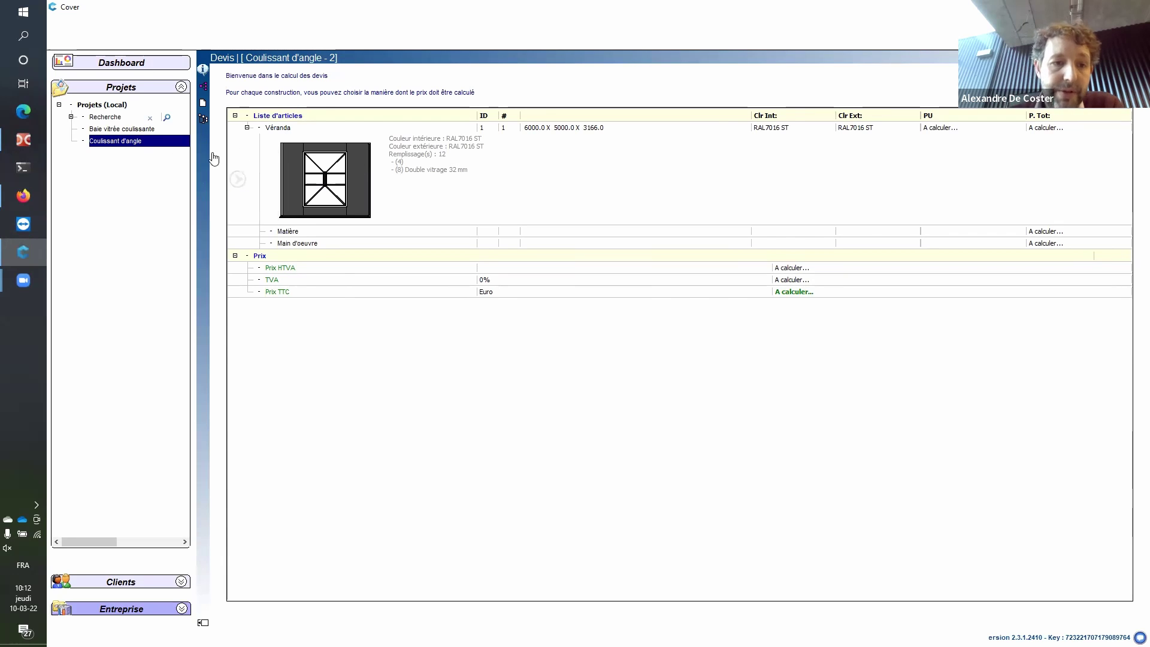
pyautogui.click(234, 179)
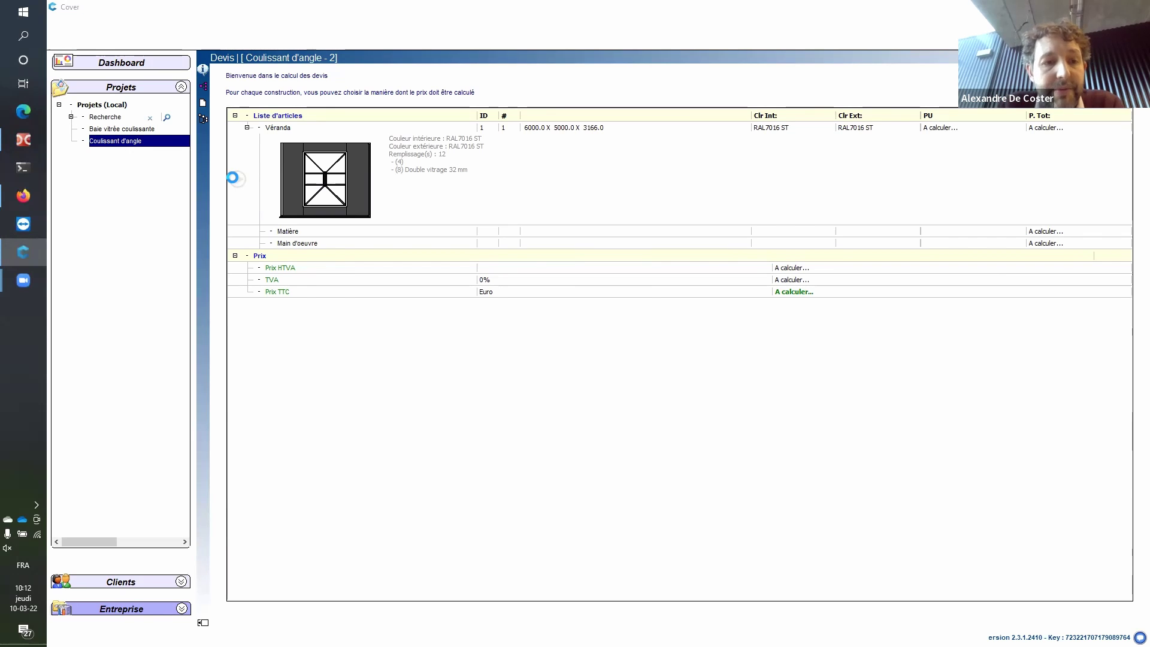
pyautogui.click(33, 261)
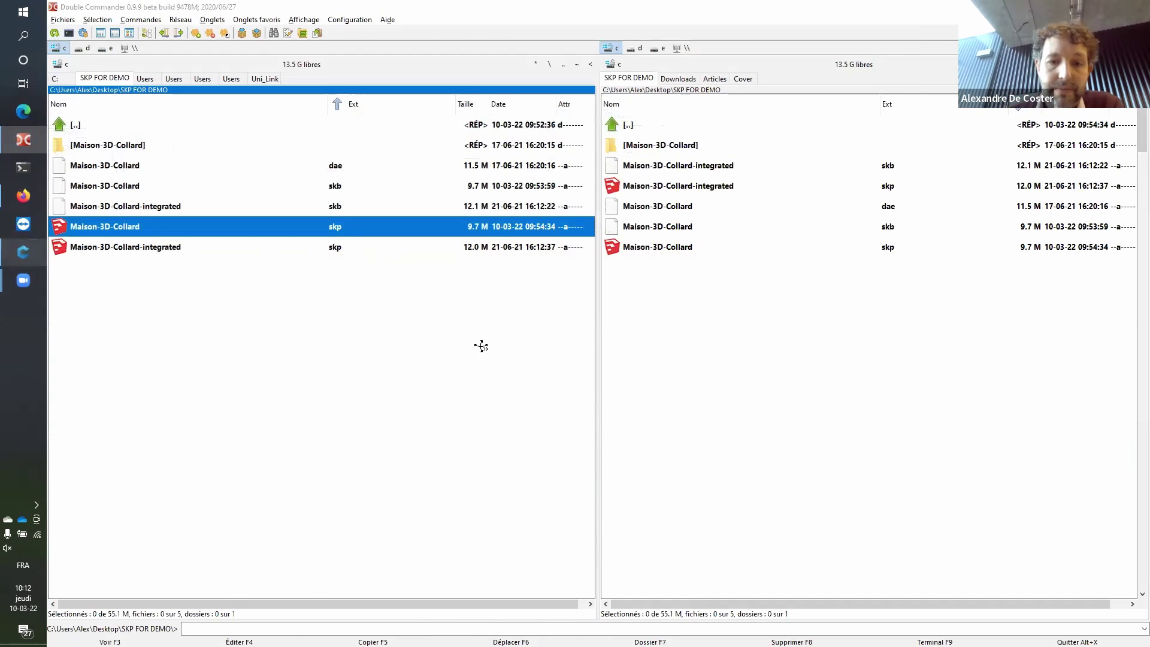
pyautogui.hotkey('alt', 'Tab')
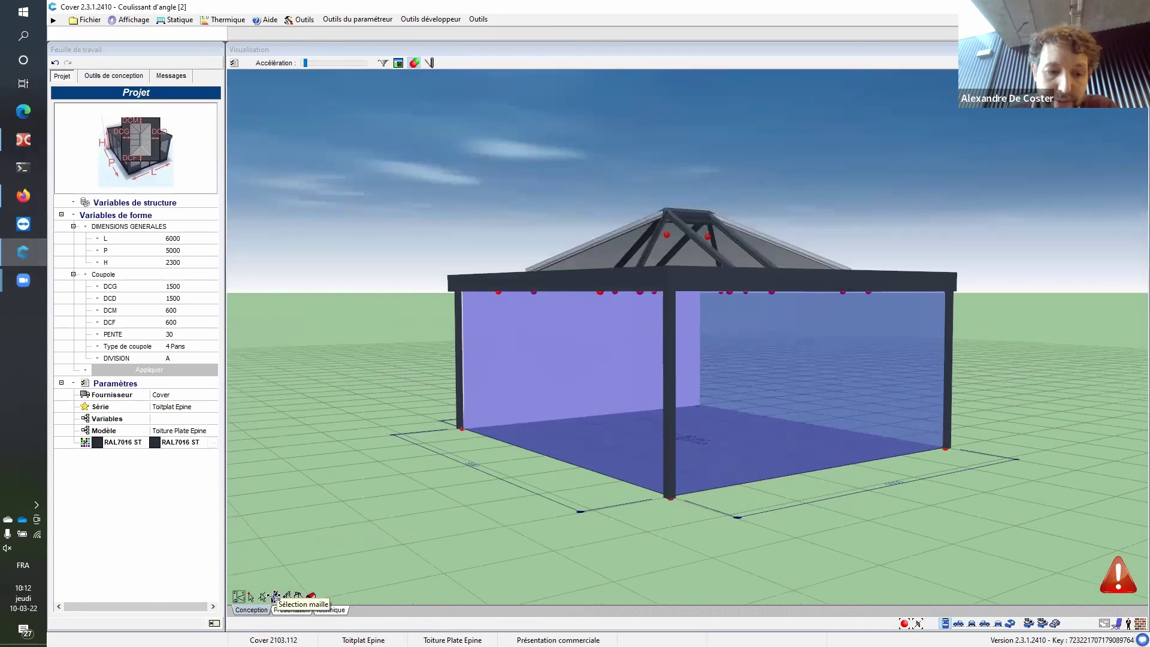
# - Select the two adjacent wall panels meeting at the veranda's front corner post and create one frame (Châssis) across them
pyautogui.click(275, 597)
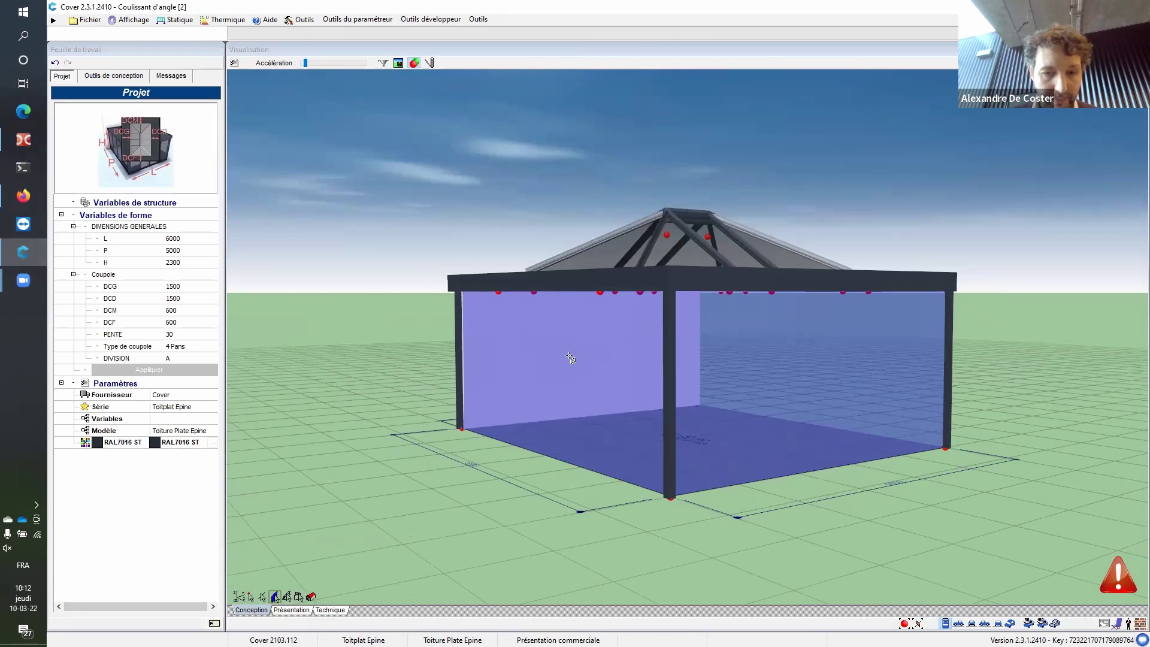
pyautogui.click(587, 350)
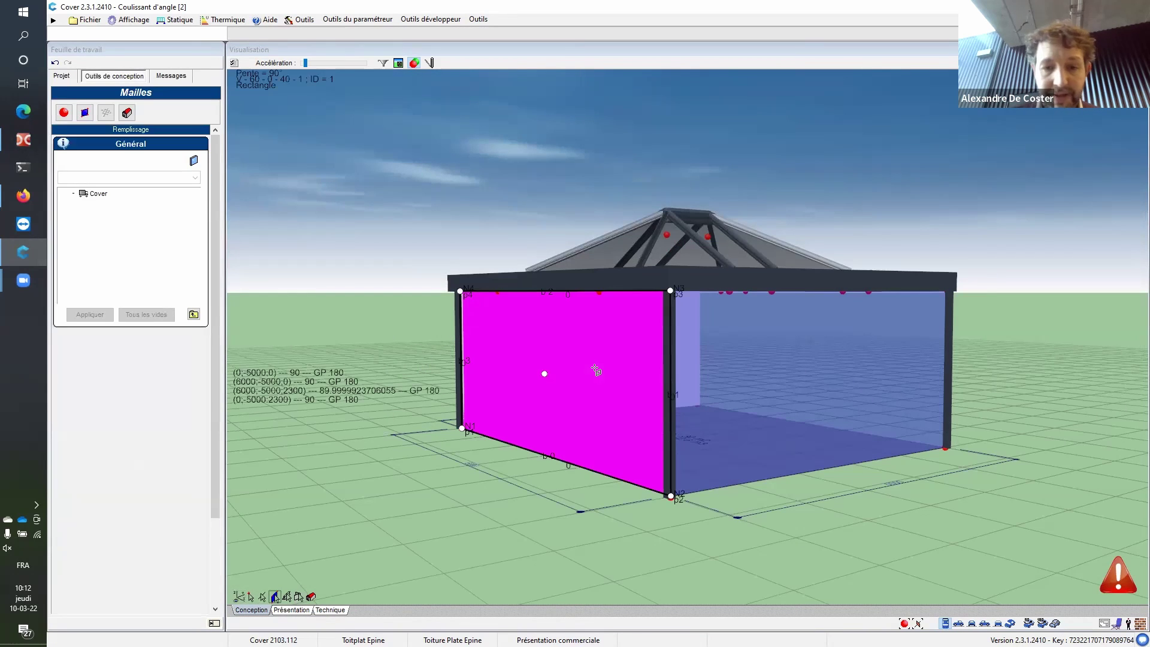
pyautogui.click(738, 358)
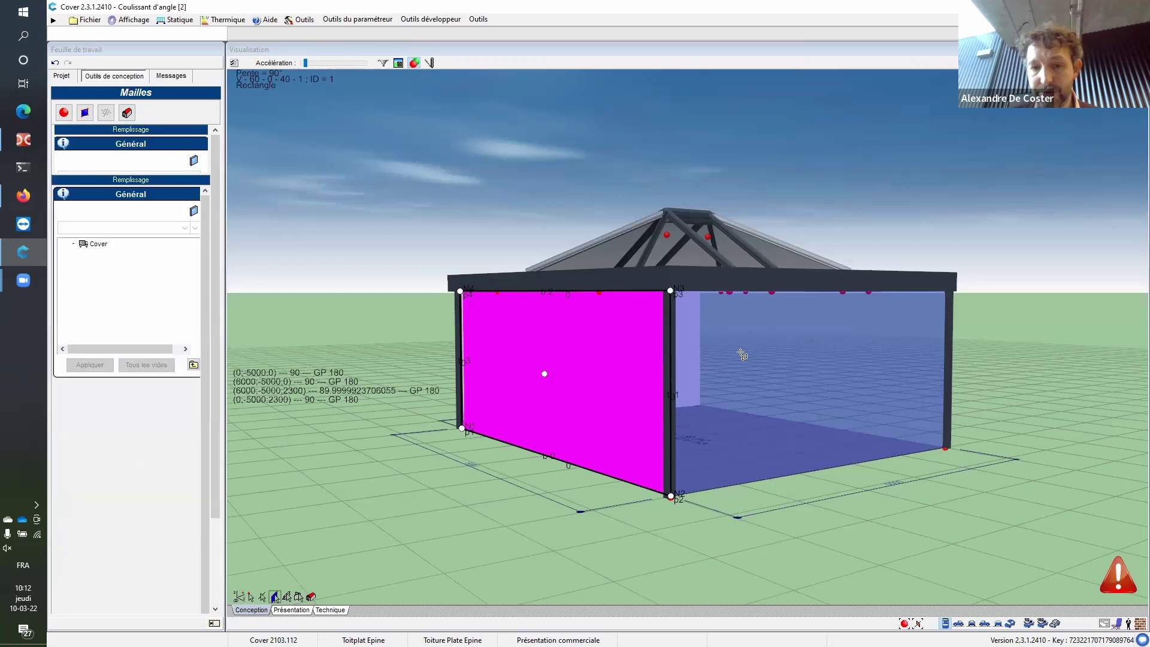
pyautogui.rightClick(534, 328)
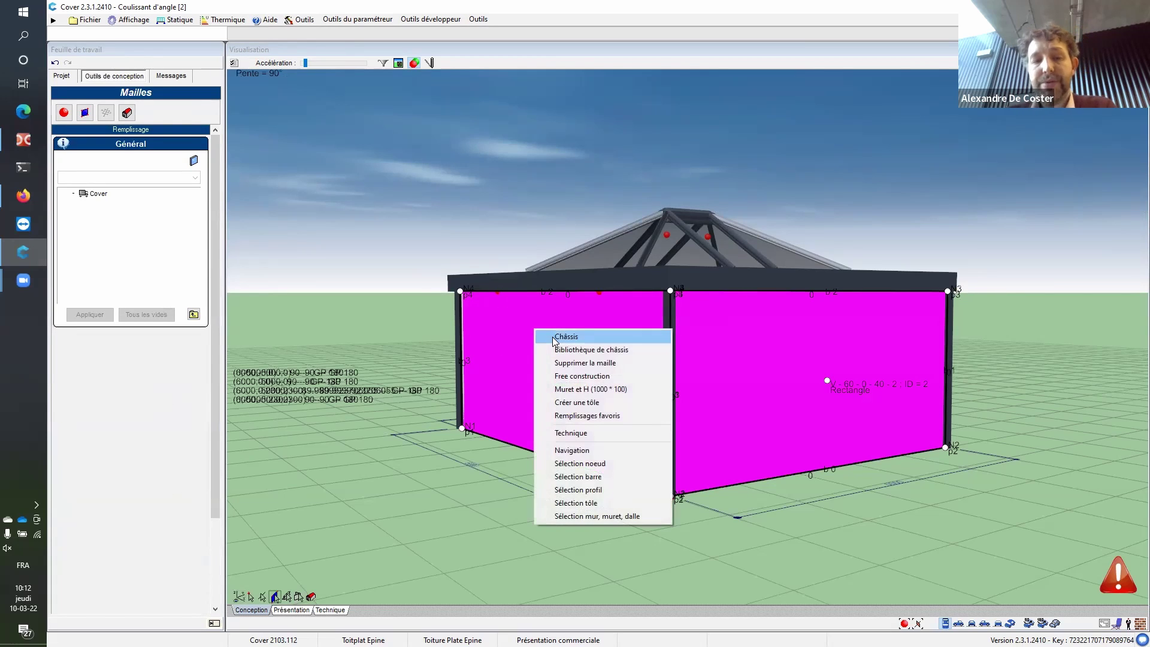
pyautogui.click(554, 338)
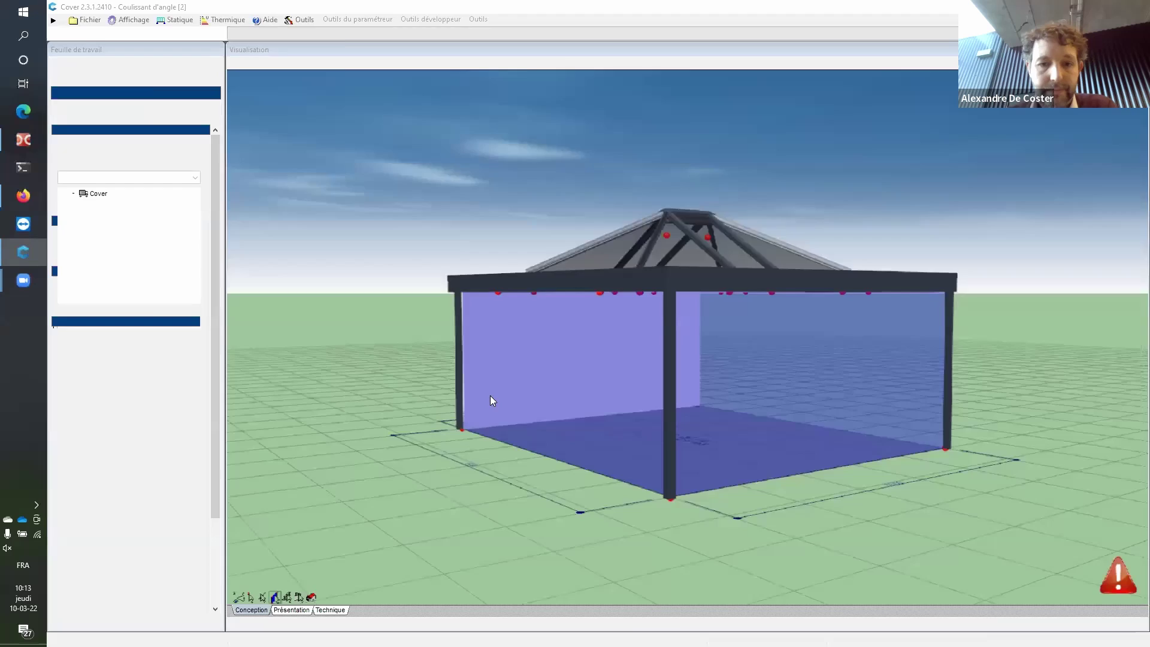
pyautogui.doubleClick(491, 400)
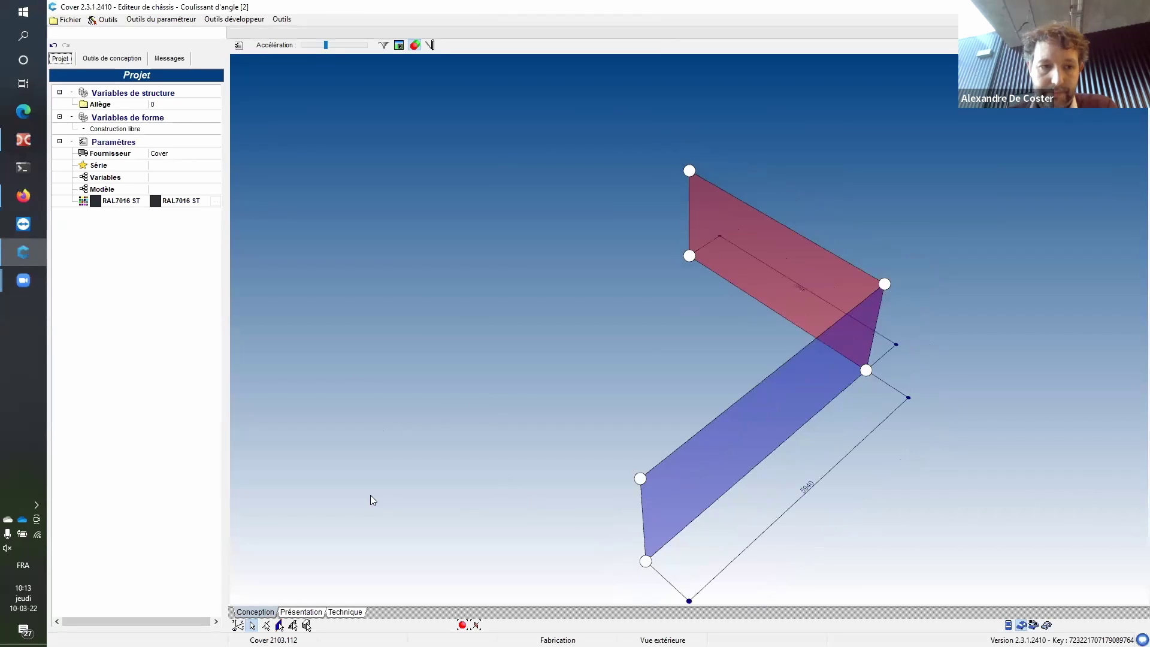
# - Set the corner frame's series to Coulissants and its model to Coulissant d'angle
pyautogui.click(152, 167)
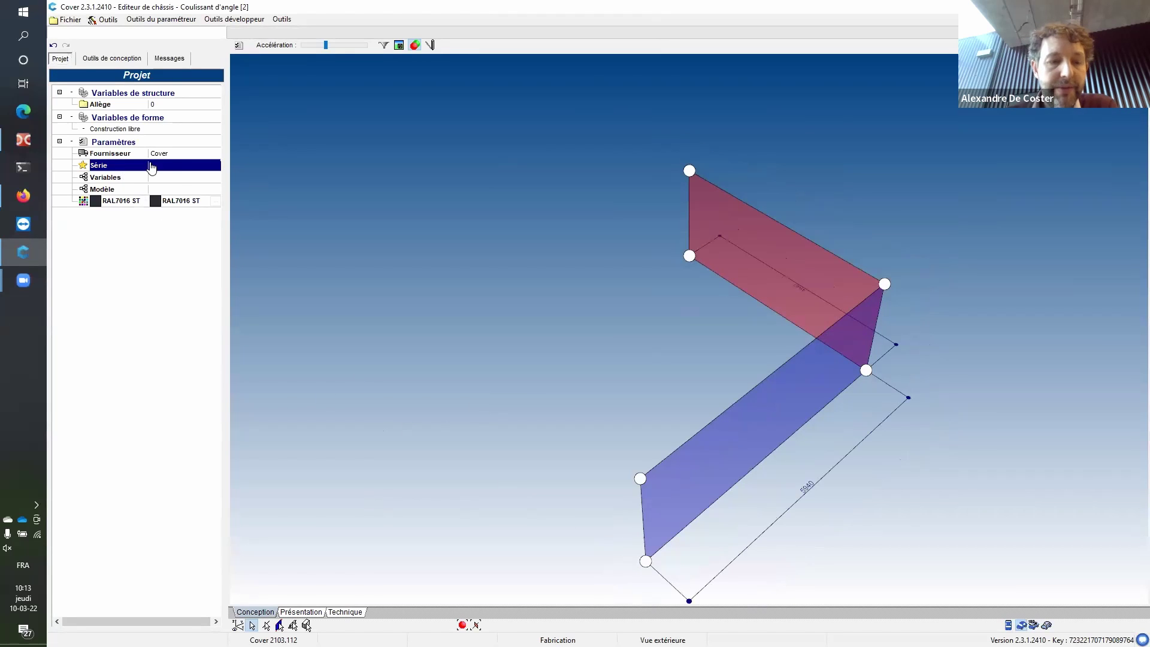
pyautogui.click(182, 166)
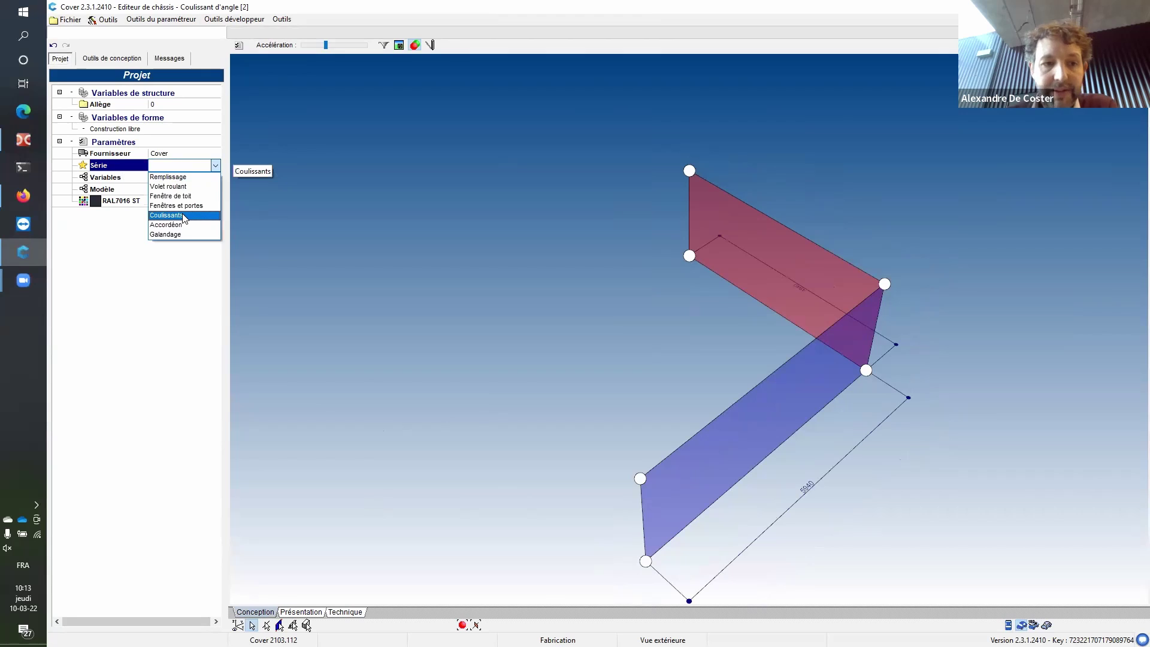
pyautogui.click(168, 215)
pyautogui.click(123, 190)
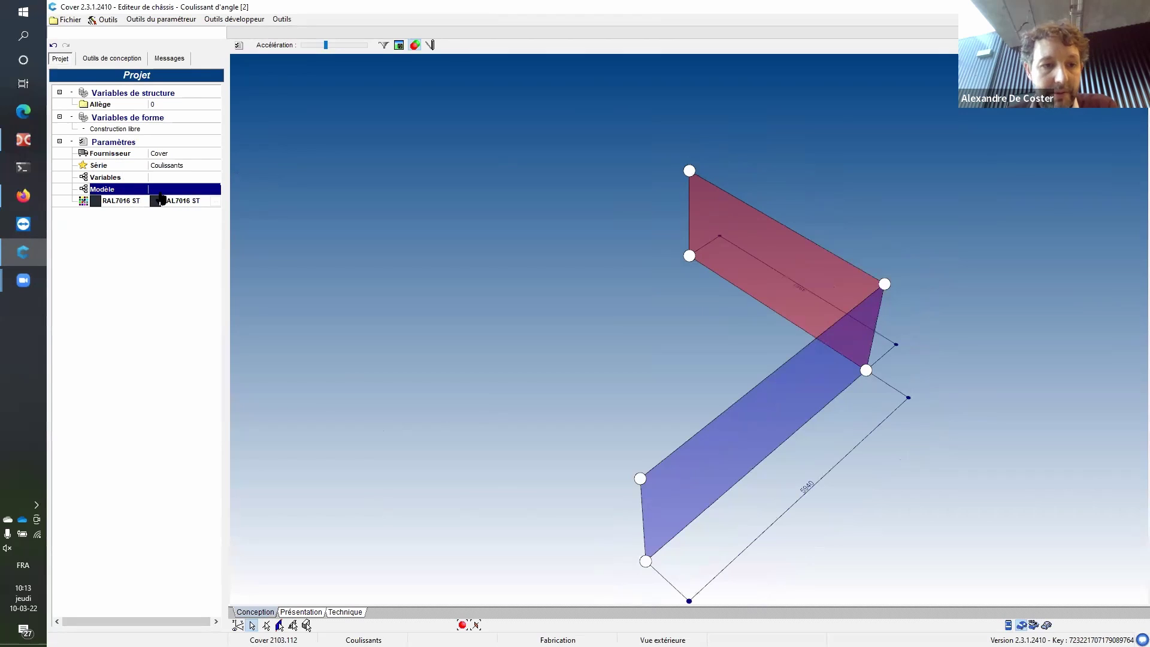
pyautogui.click(157, 190)
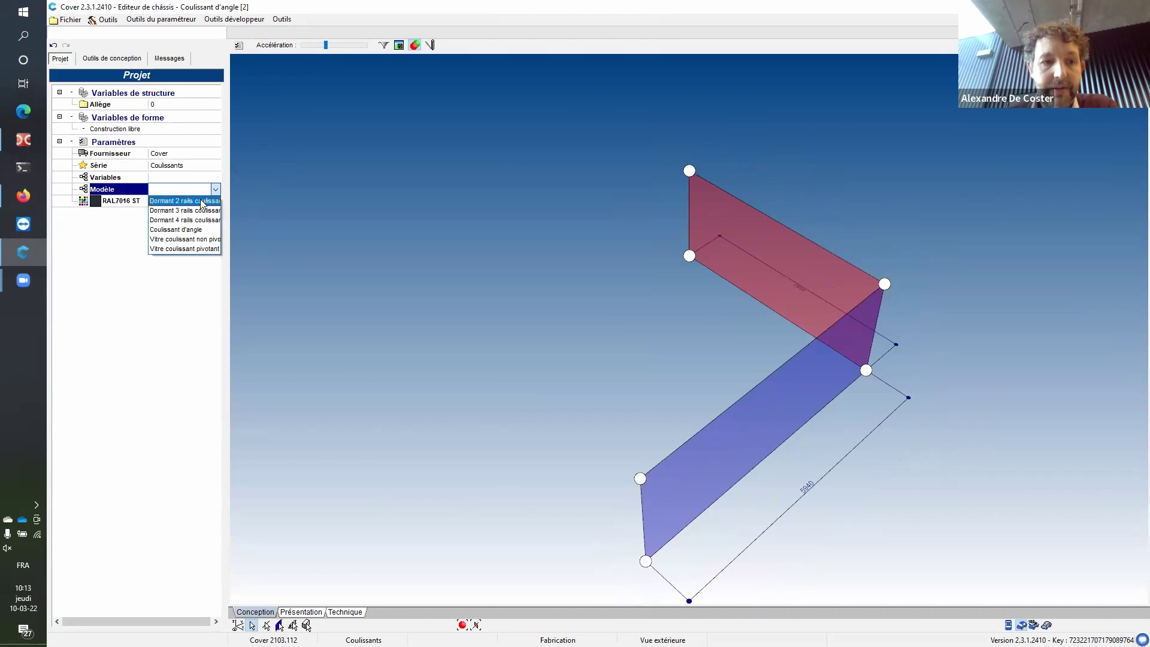
pyautogui.click(201, 231)
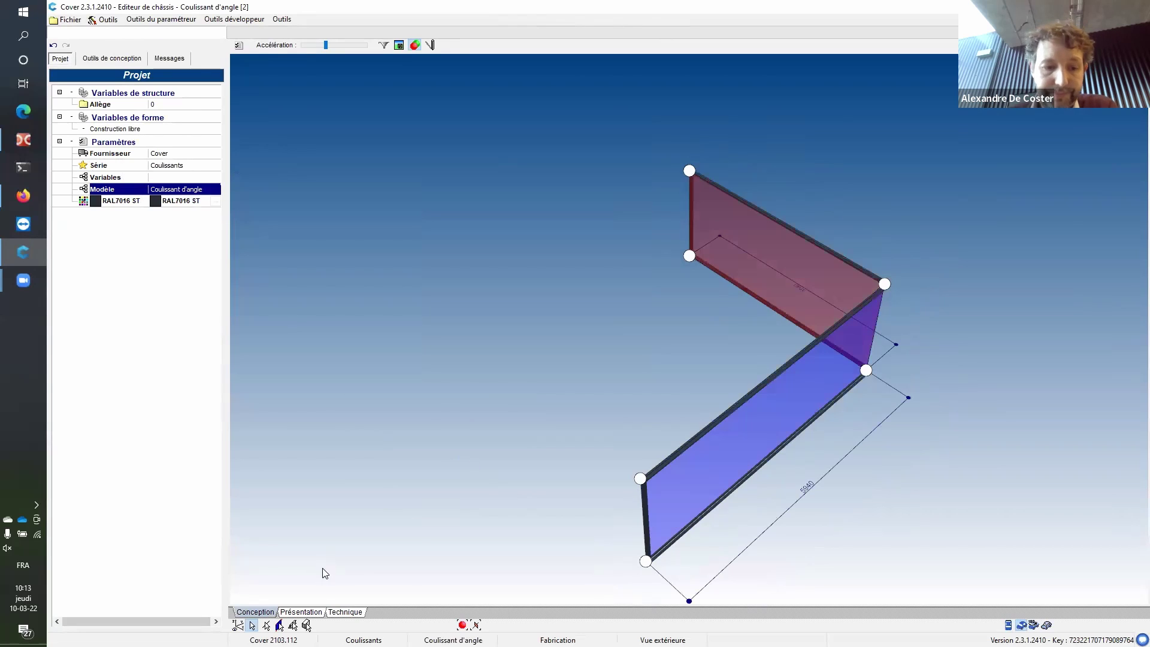
# - Add the Coulissant d'angle 4 vtx 2 rails opening with Coulissant type, Gauche service leaf and Cover's QC_frappe hardware
pyautogui.click(707, 468)
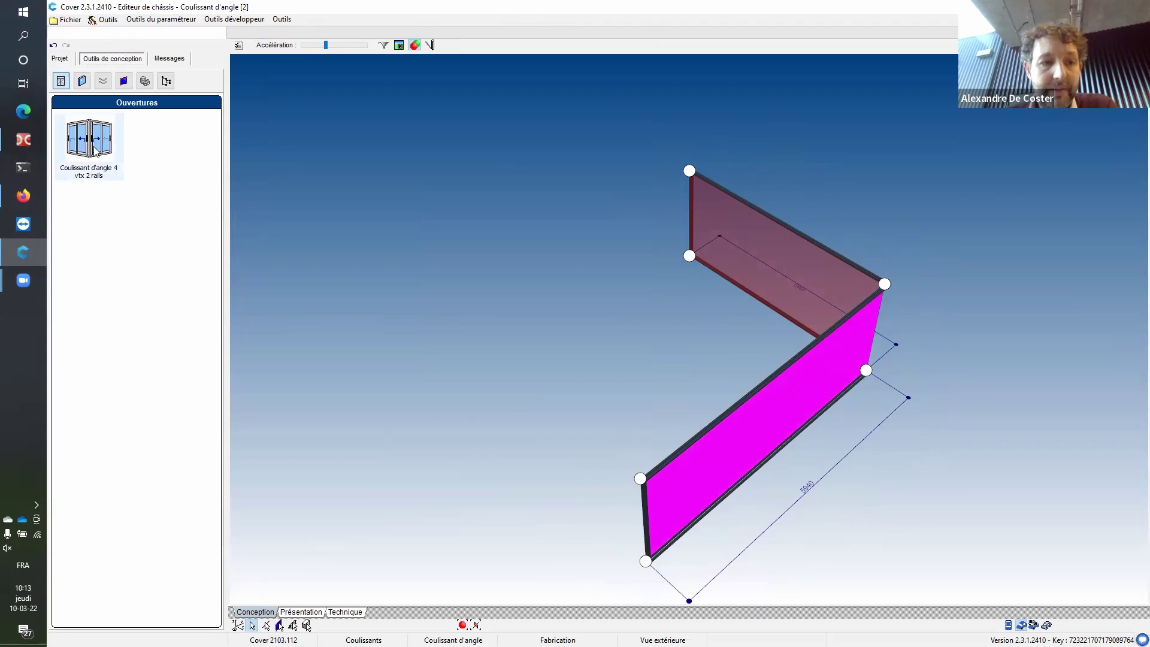
pyautogui.doubleClick(94, 151)
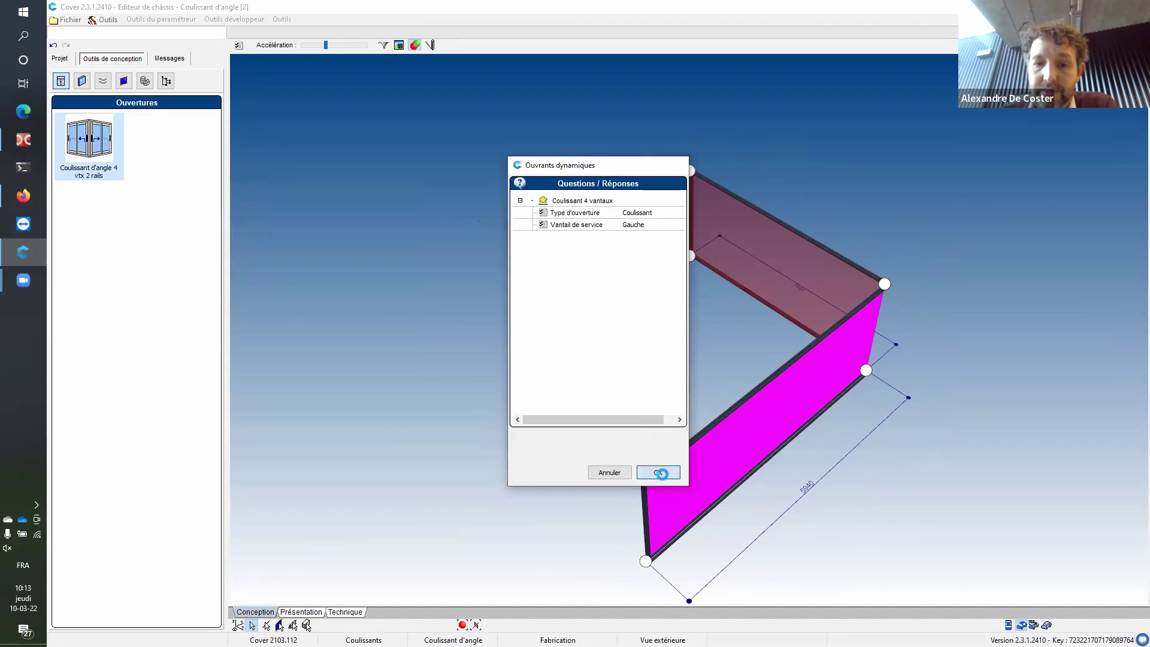
pyautogui.click(658, 473)
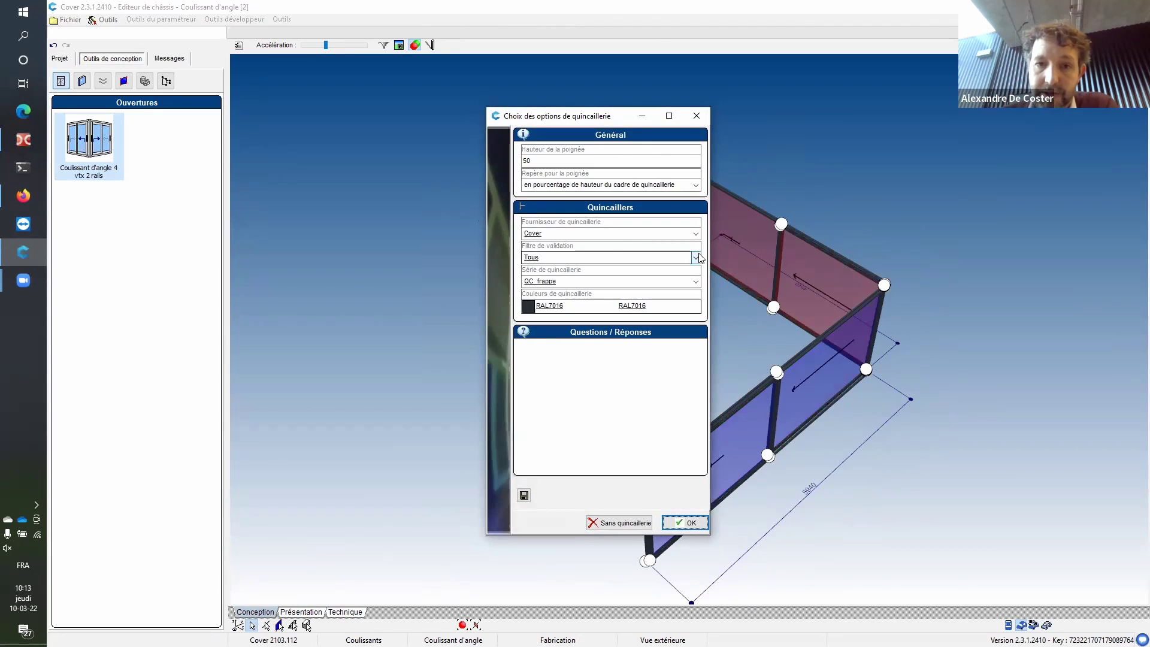
pyautogui.click(690, 521)
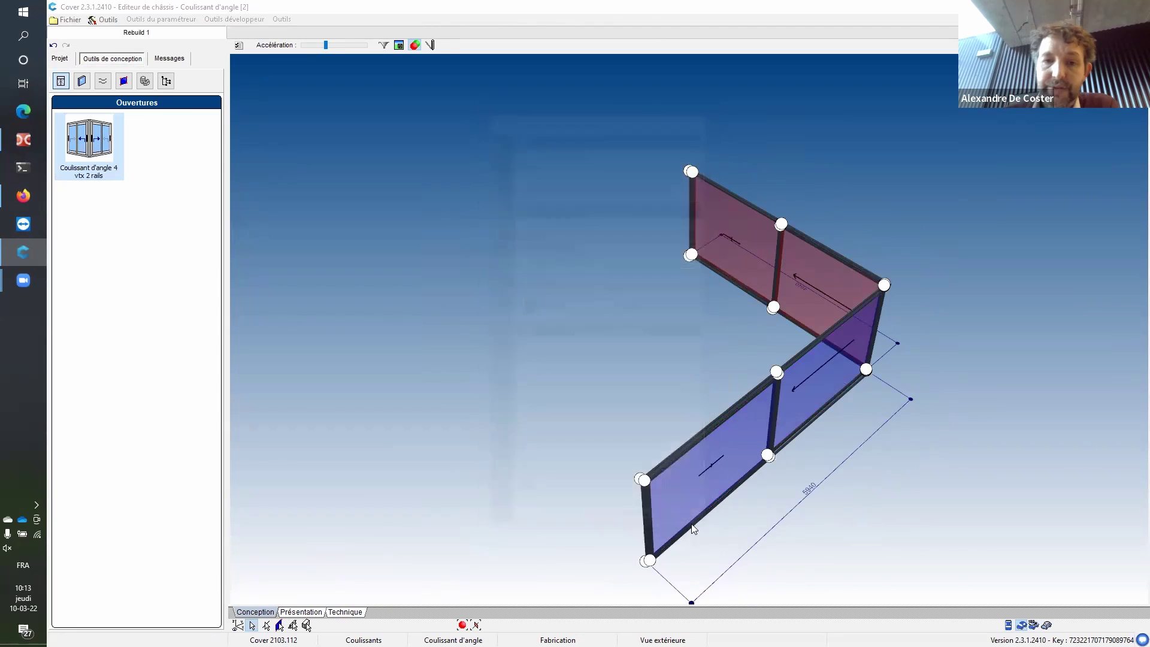
# - Fill all the empty panes of the corner sliding frame with Cover's vitrage/glas/glass 24 glazing
pyautogui.click(238, 624)
pyautogui.moveTo(259, 600); pyautogui.dragTo(385, 339)
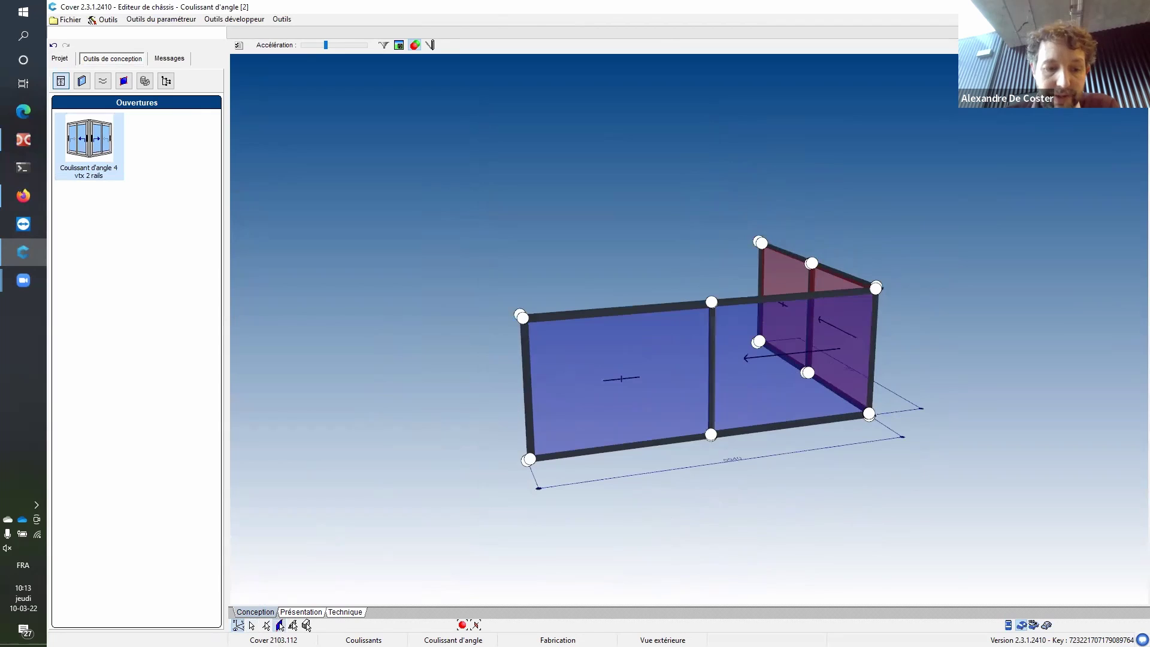
pyautogui.click(598, 350)
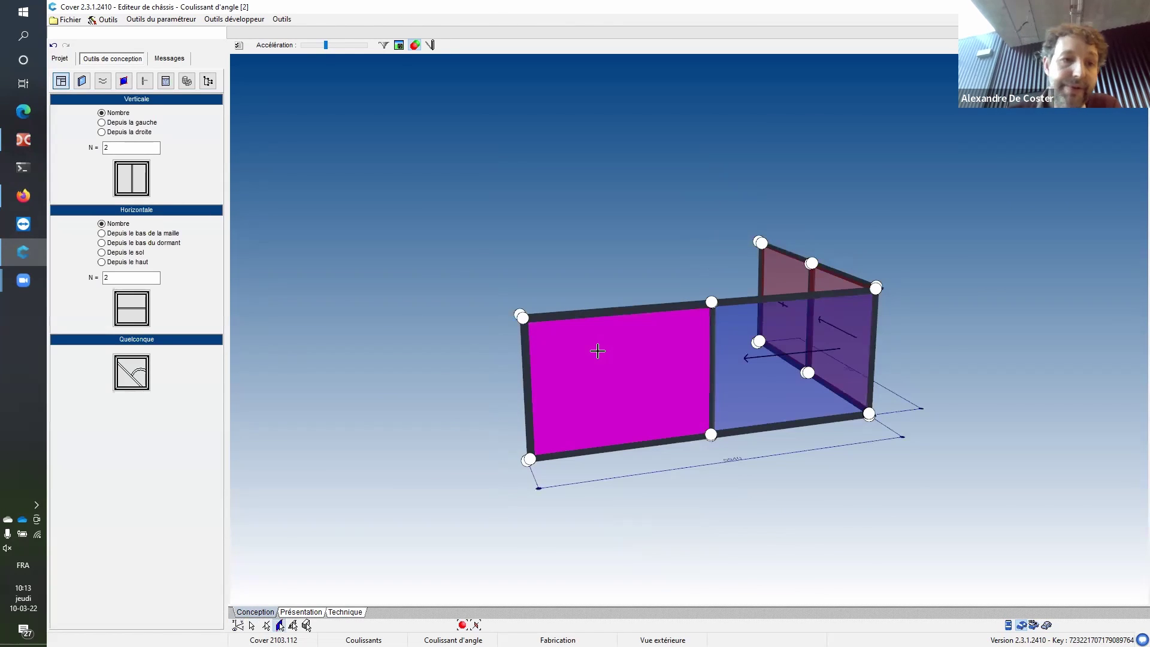
pyautogui.click(82, 81)
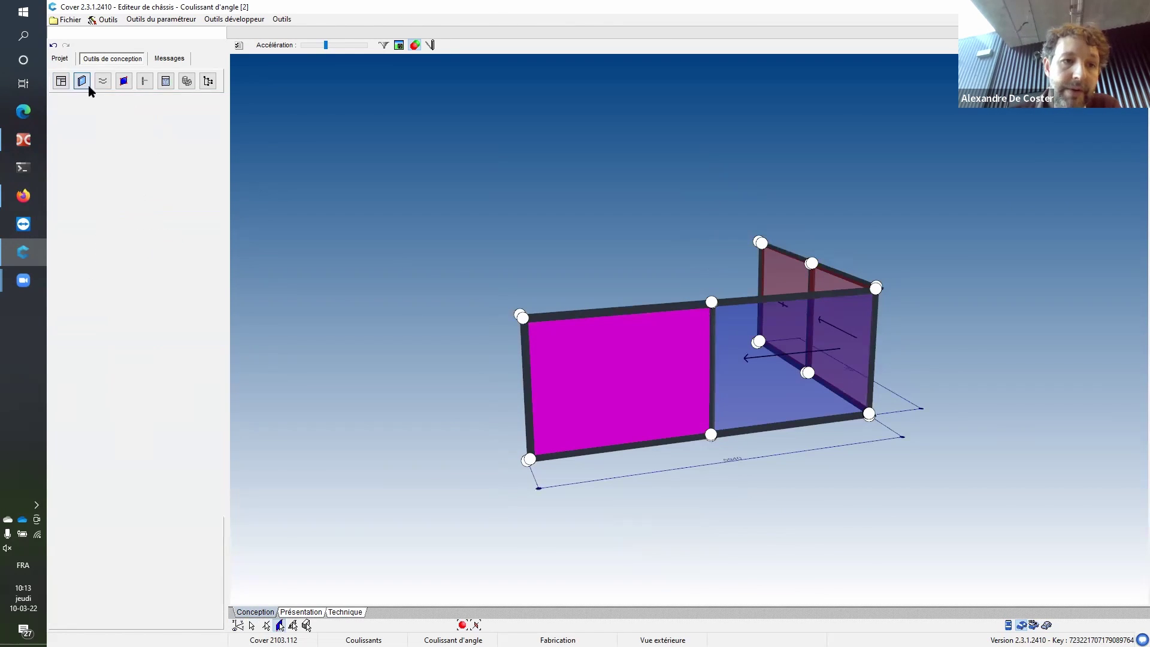
pyautogui.click(126, 172)
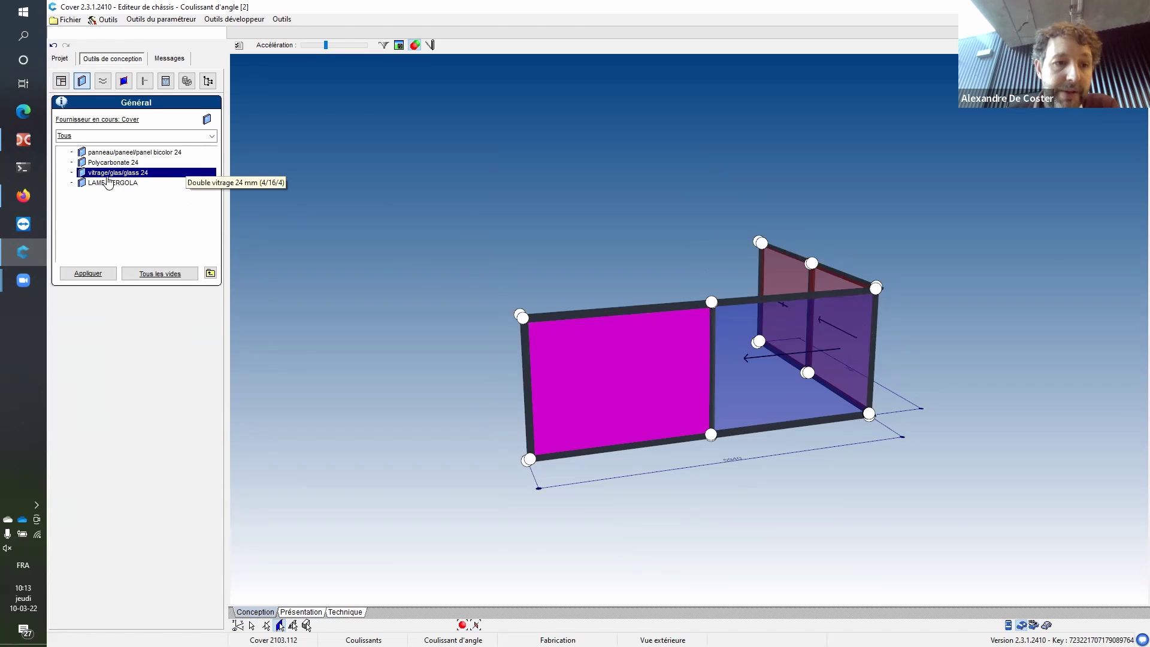
pyautogui.click(154, 275)
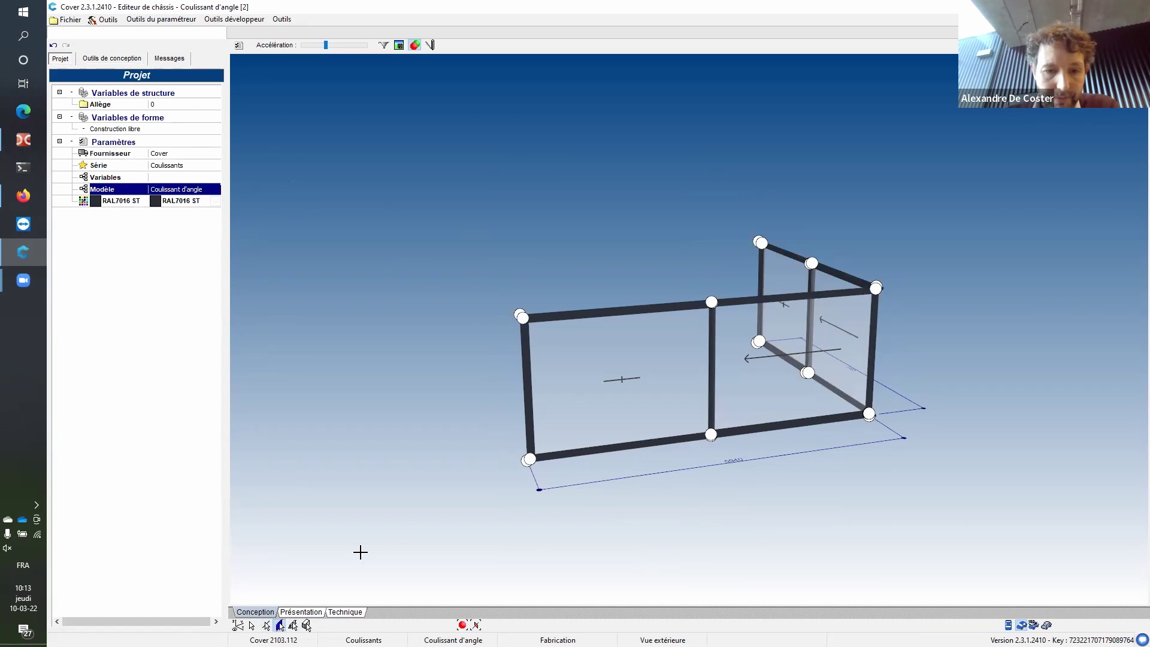
# - Set Type de chicane to Classique on the end leaf's outer vertical bar and apply it
pyautogui.click(131, 60)
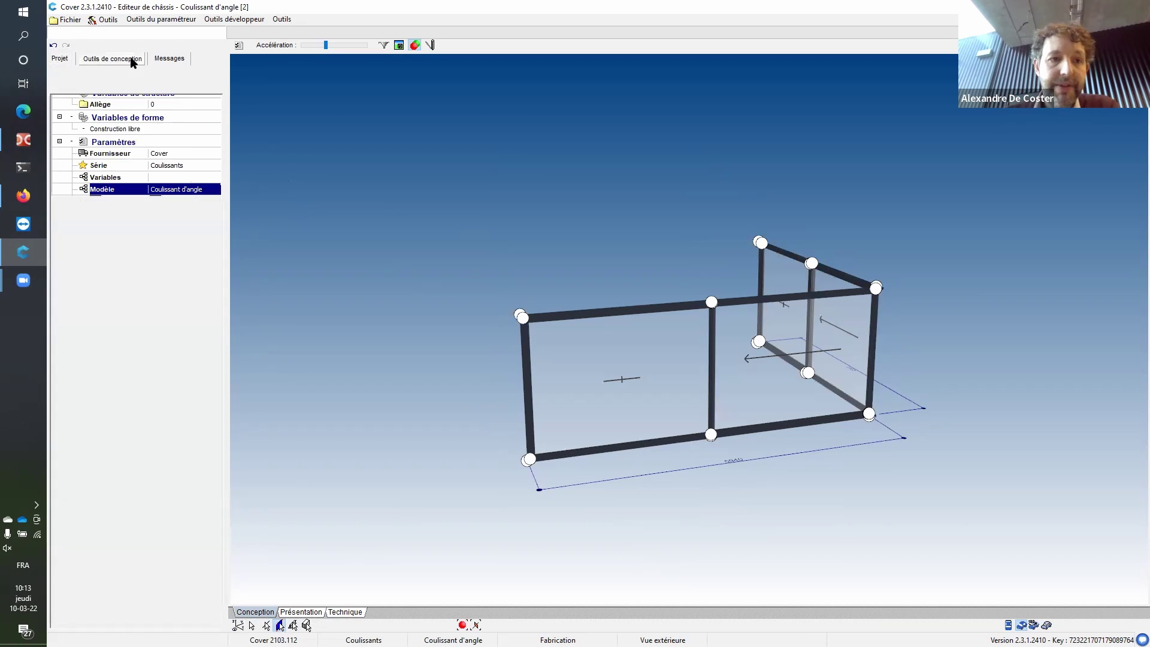
pyautogui.click(267, 625)
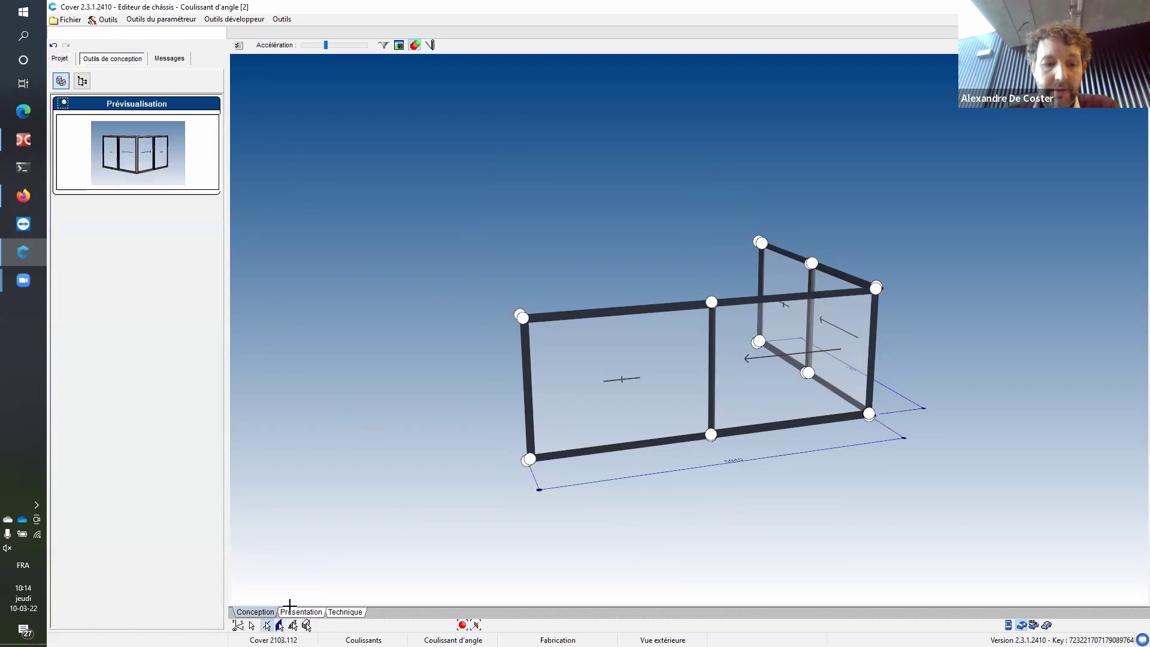
pyautogui.click(528, 366)
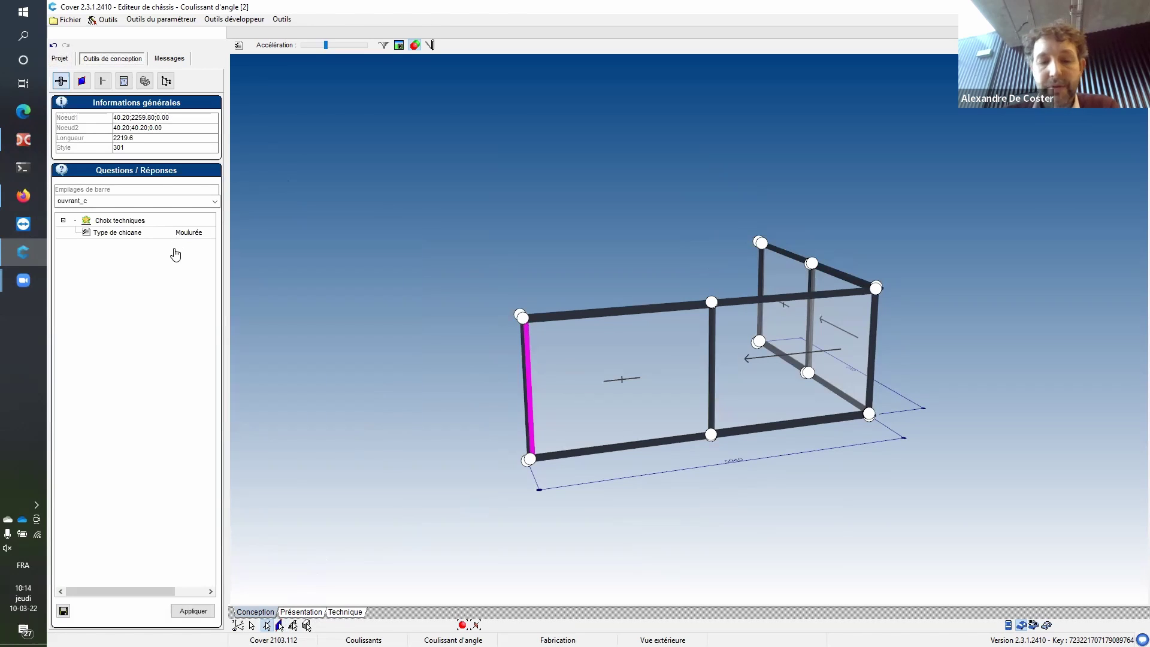
pyautogui.click(202, 233)
pyautogui.click(209, 233)
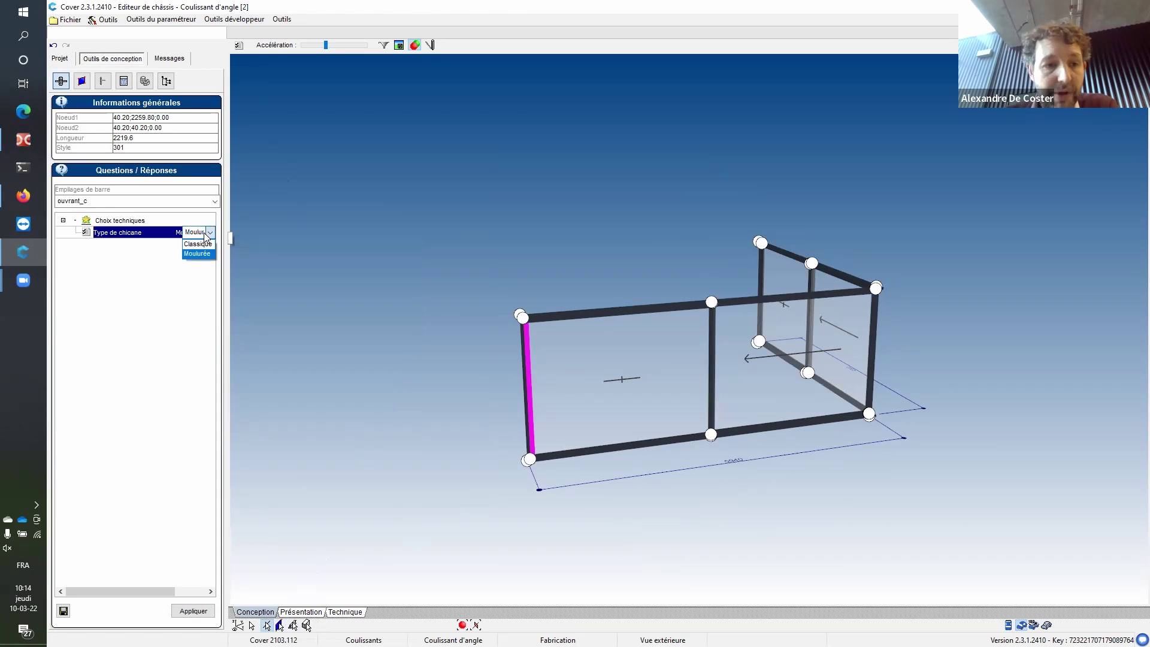
pyautogui.click(198, 244)
pyautogui.click(193, 611)
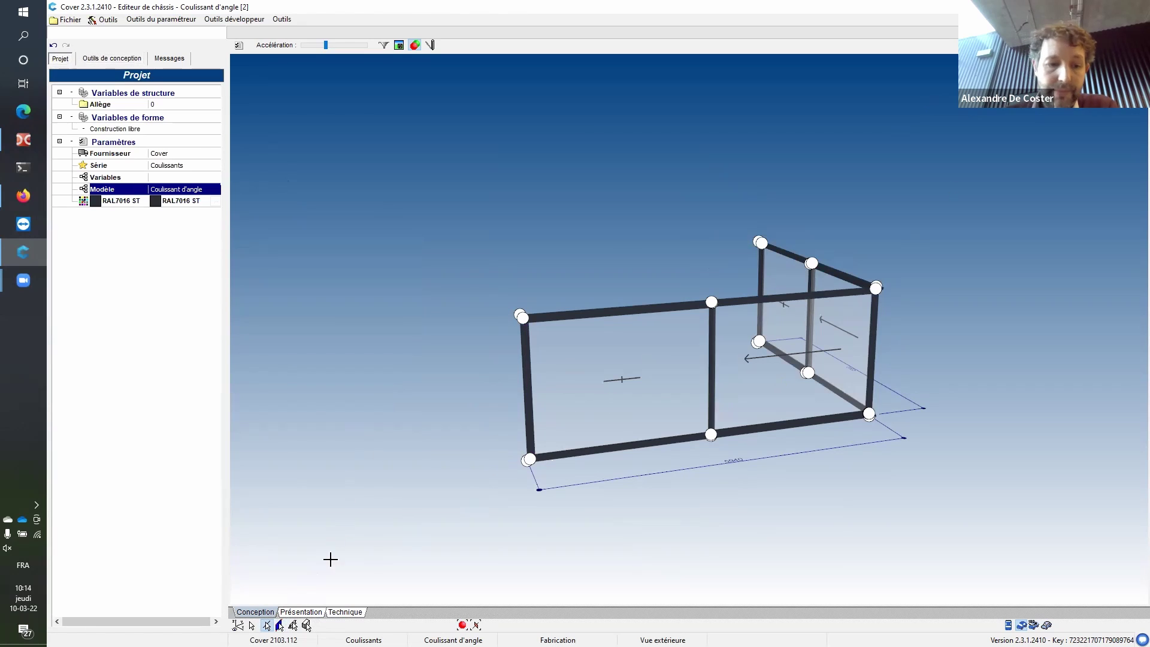
# - Validate the completed corner sliding frame and return to the veranda model
pyautogui.click(238, 625)
pyautogui.moveTo(697, 331); pyautogui.dragTo(456, 346)
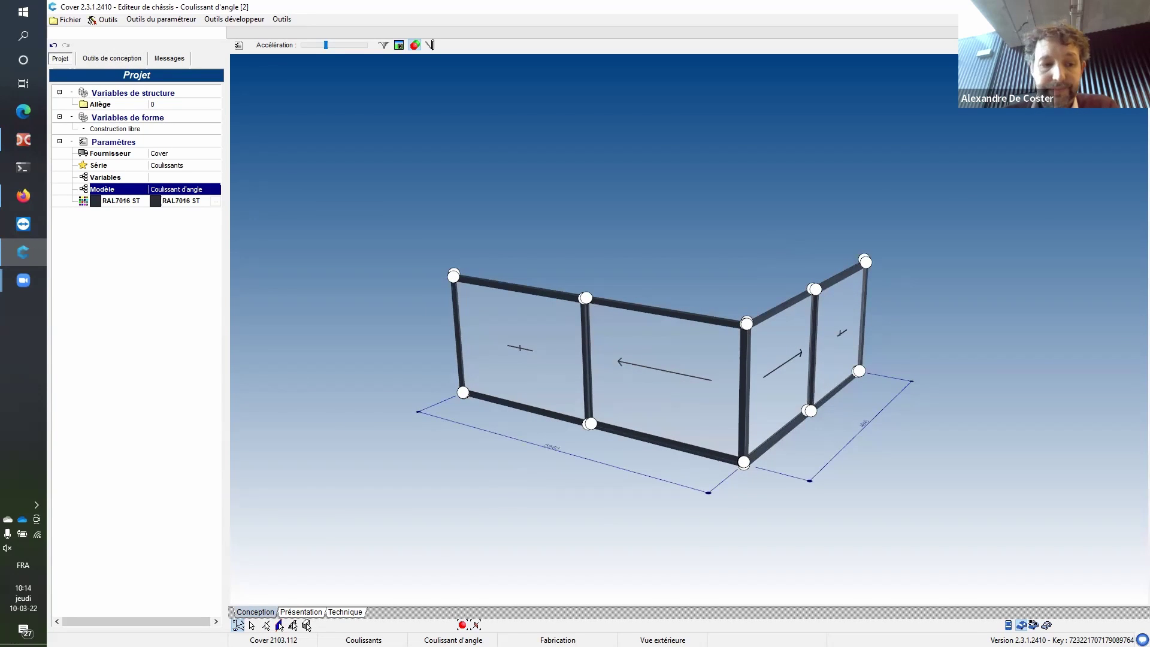
pyautogui.press('Escape')
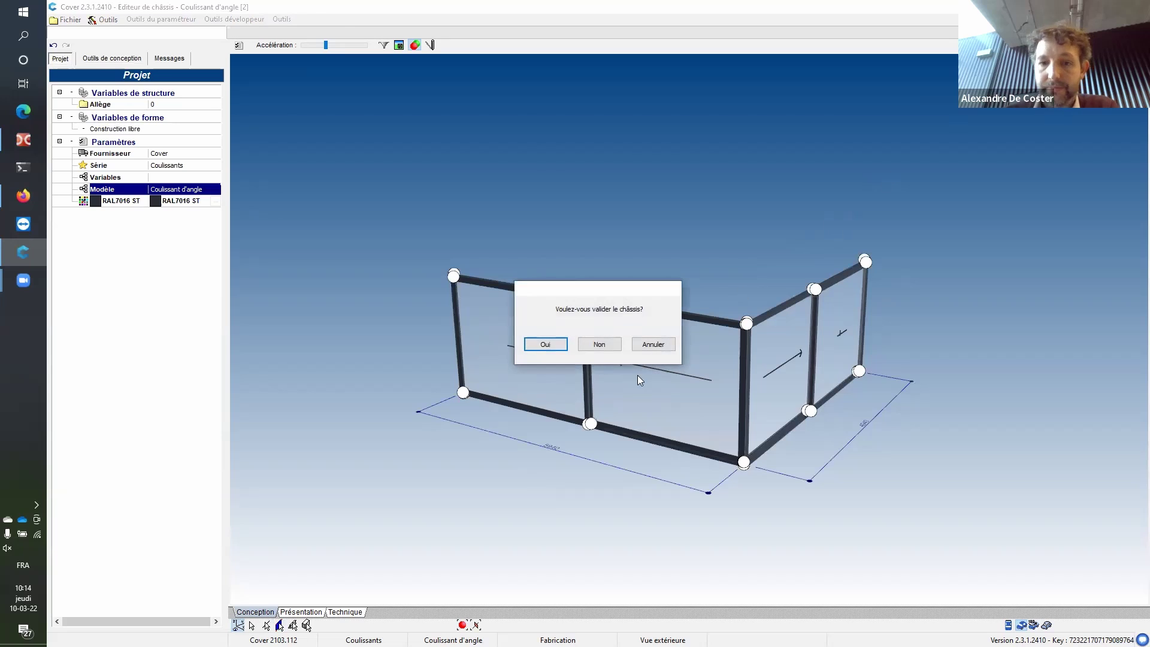
pyautogui.click(557, 345)
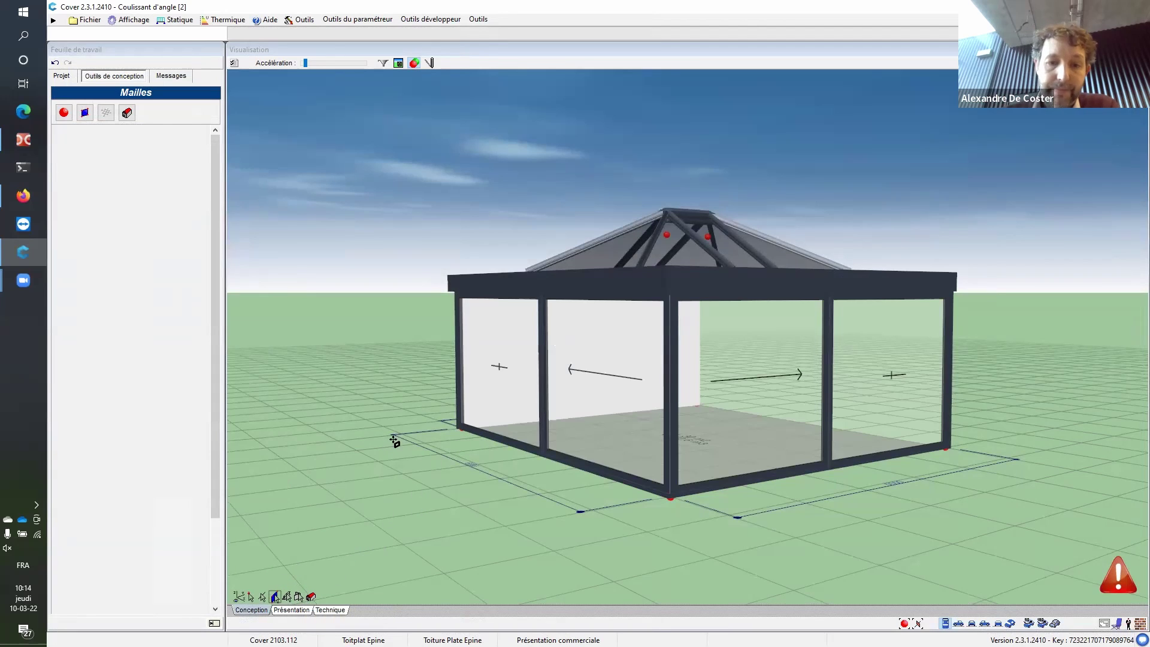
# - Show the veranda with its corner sliding frame in the Présentation view and examine it from the front corner
pyautogui.click(291, 609)
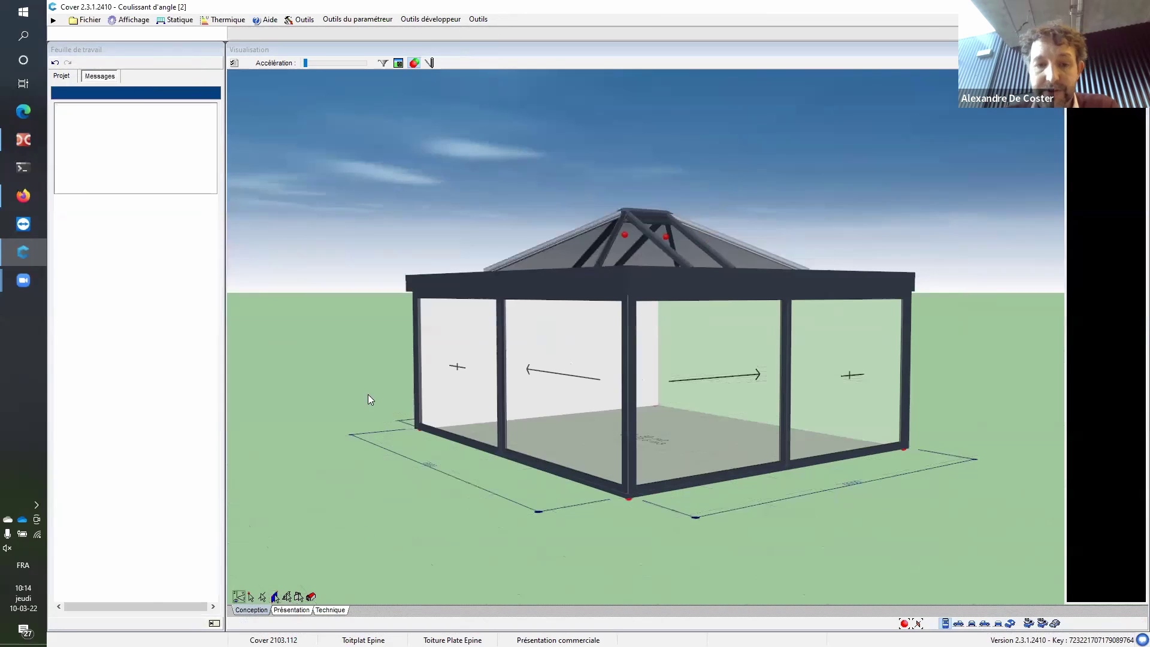
pyautogui.rightClick(348, 366)
pyautogui.click(370, 371)
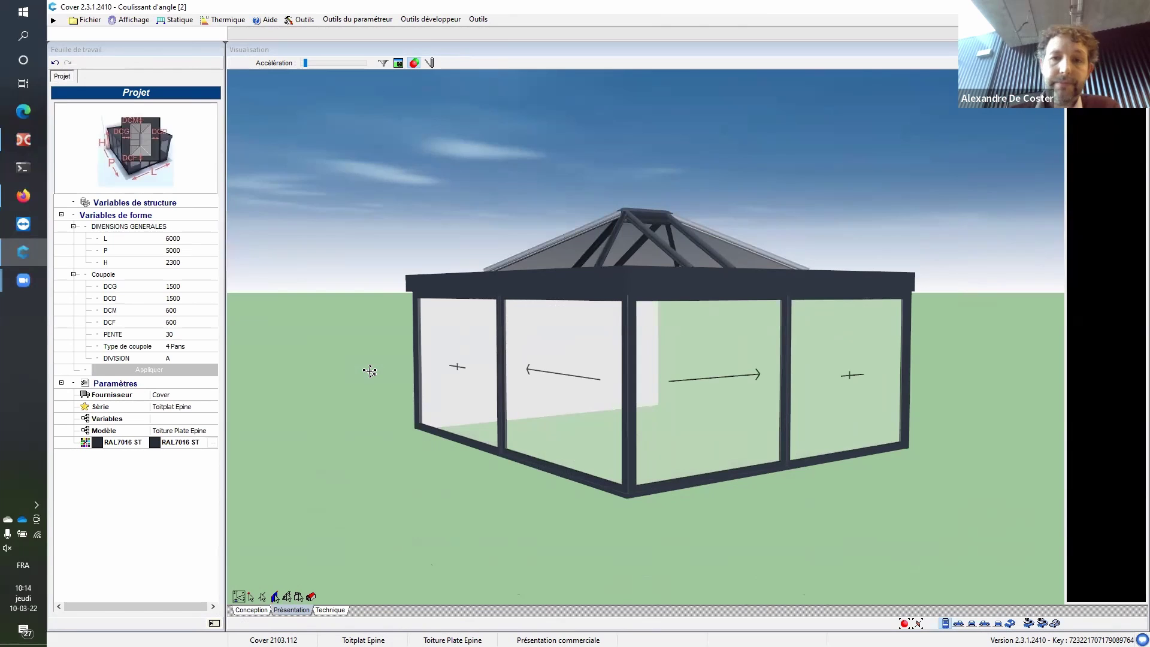
pyautogui.moveTo(375, 303); pyautogui.dragTo(718, 168)
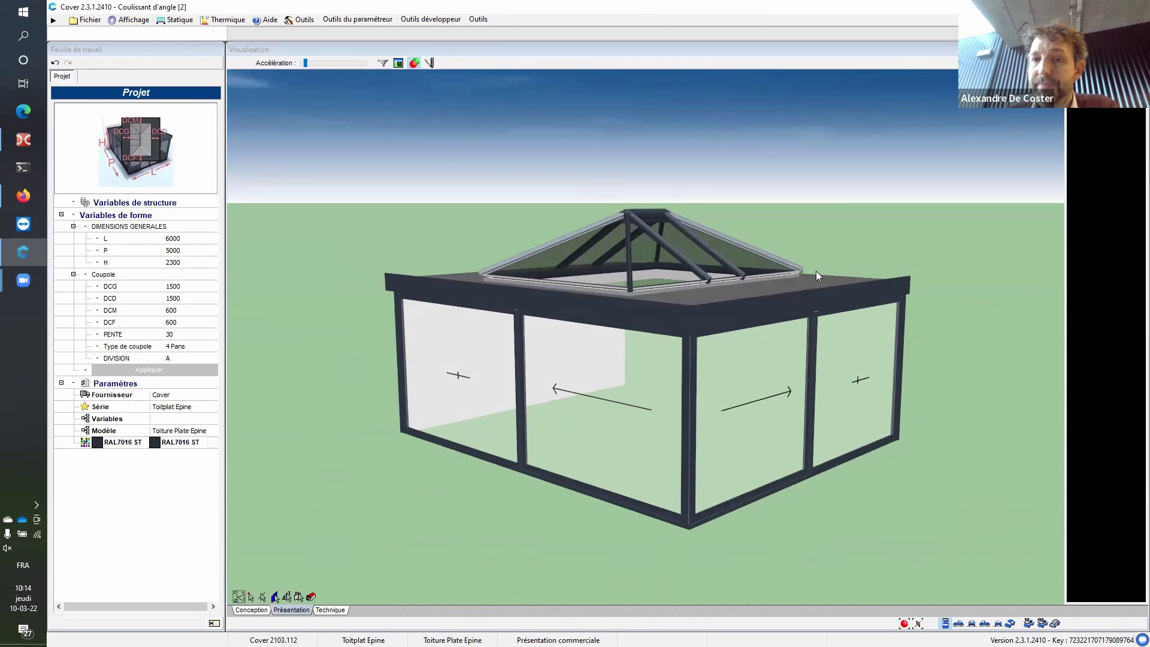
# - Leave the veranda editor without switching to fabrication and accept the closing confirmations
pyautogui.click(617, 282)
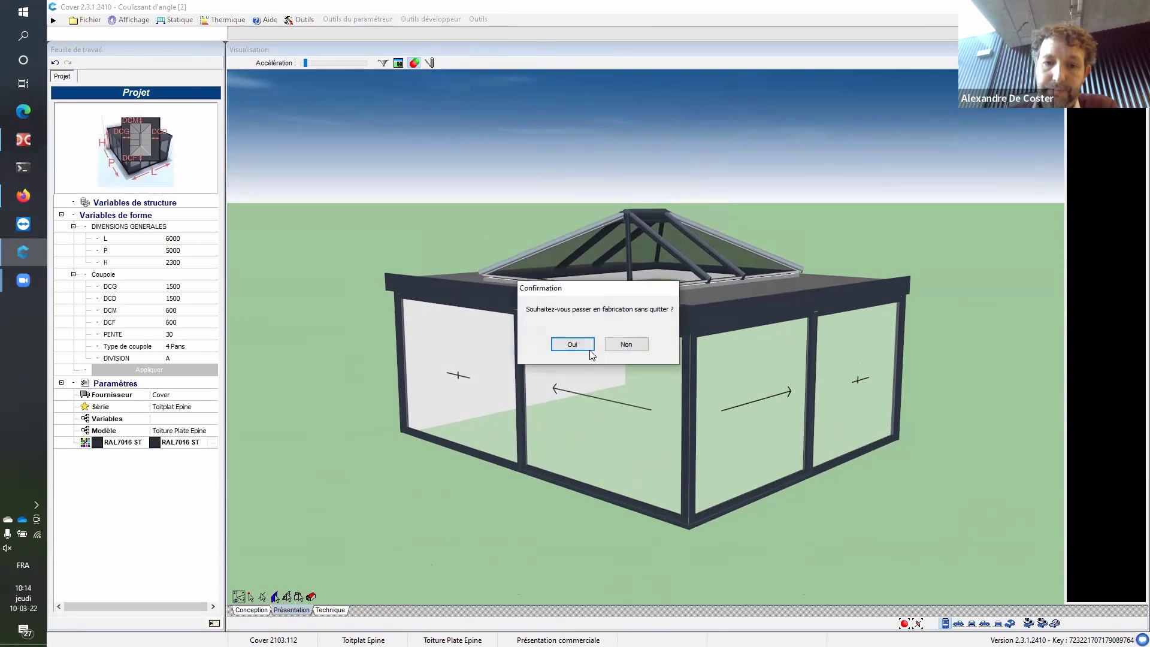
pyautogui.click(625, 343)
pyautogui.click(541, 348)
pyautogui.click(540, 345)
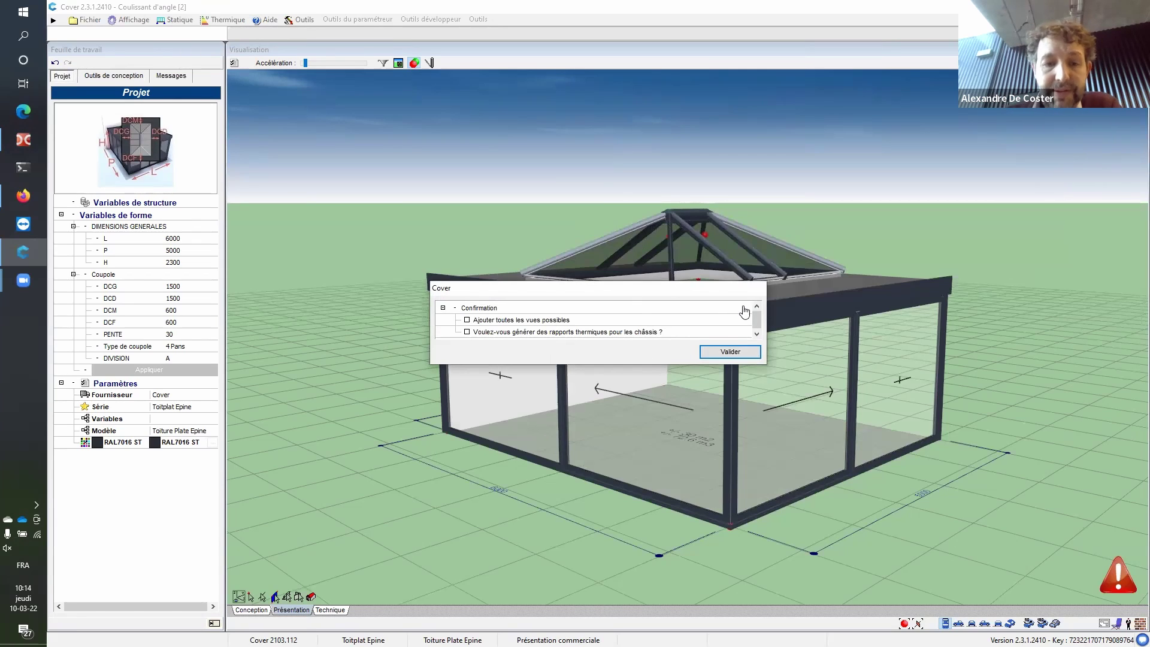
# - Generate the quote with Ajouter toutes les vues possibles enabled and the frames' thermal reports left out
pyautogui.click(468, 320)
pyautogui.click(467, 332)
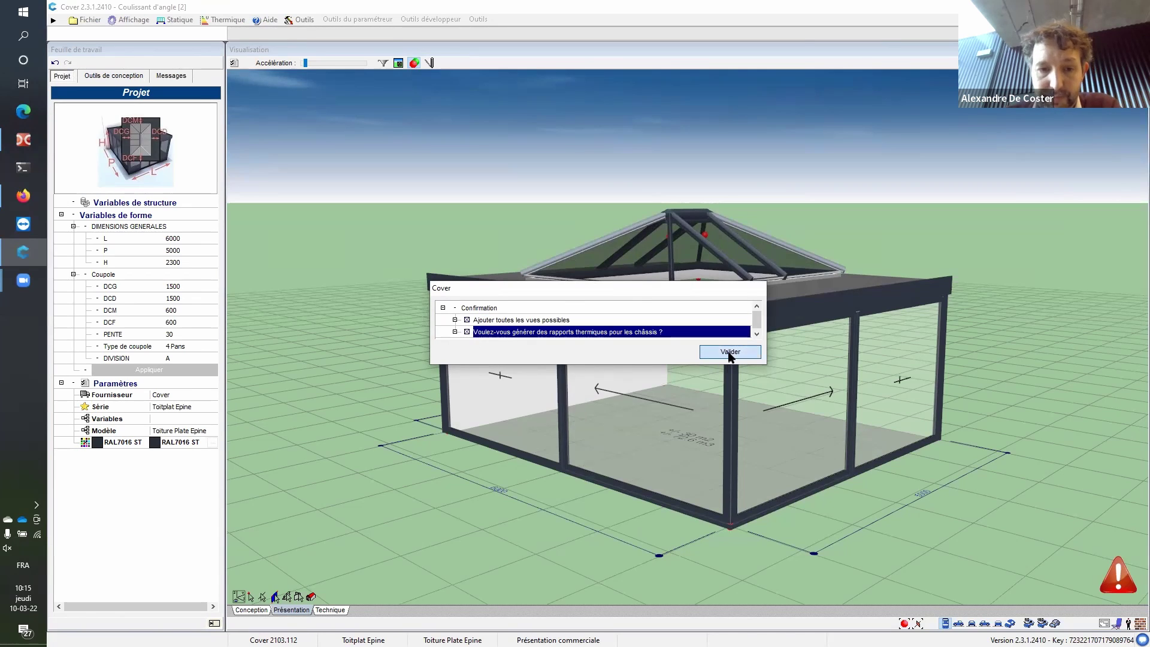
pyautogui.click(467, 332)
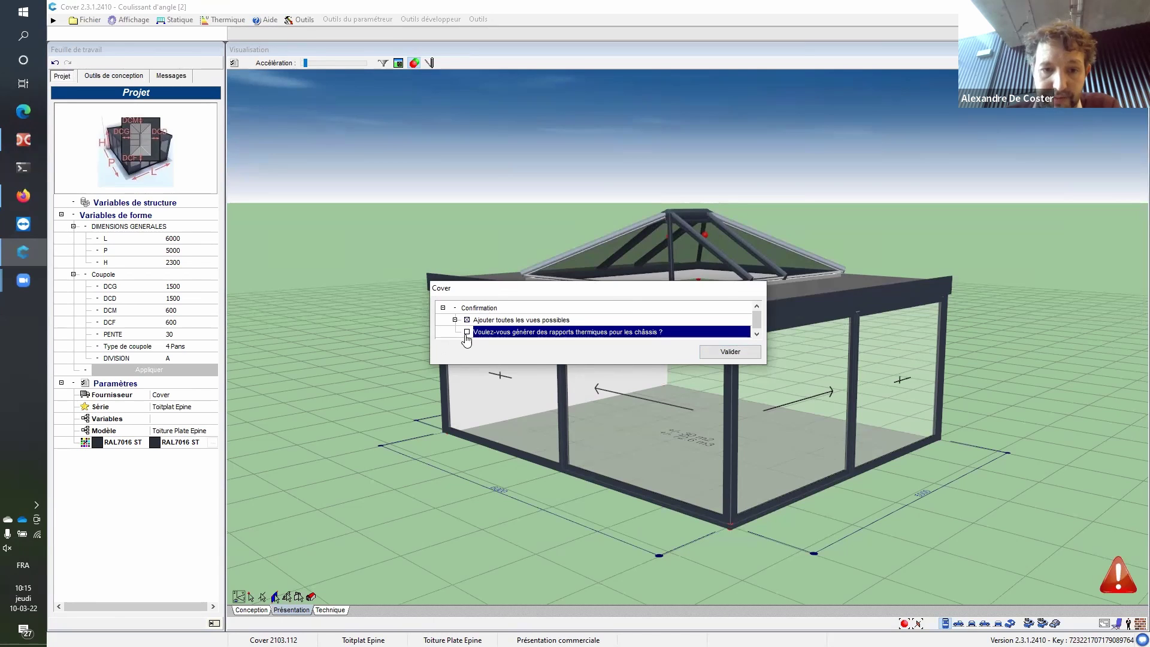
pyautogui.click(722, 352)
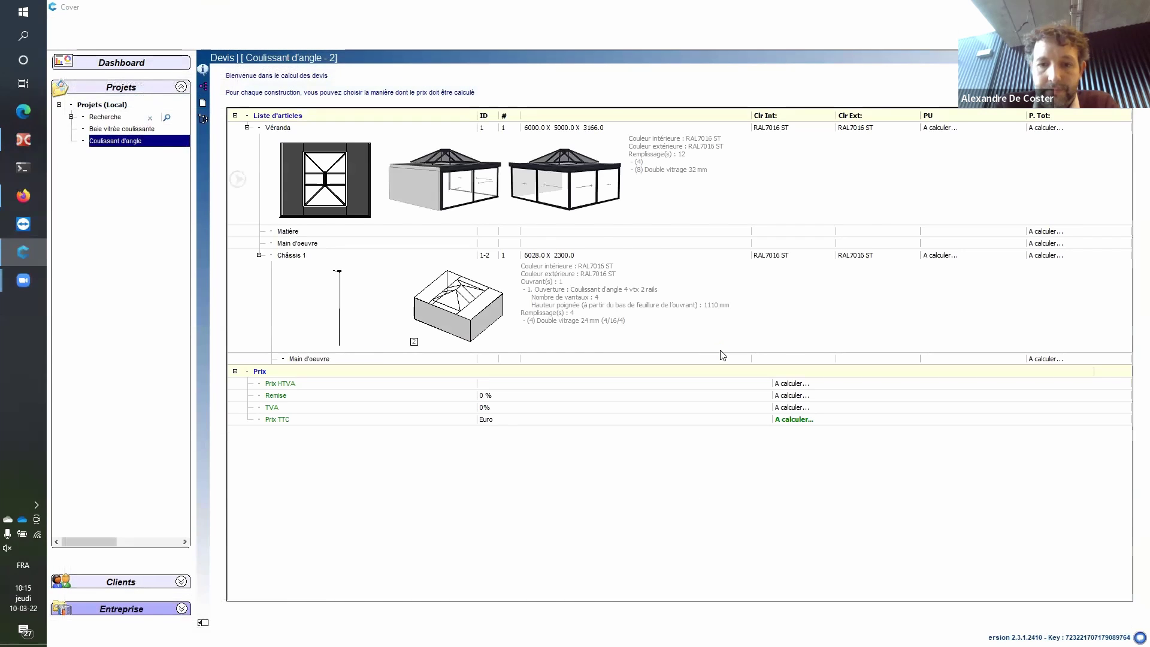
# - Switch to Double Commander and open Maison-3D-Collard.skp from the SKP FOR DEMO folder in SketchUp
pyautogui.hotkey('alt', 'Tab')
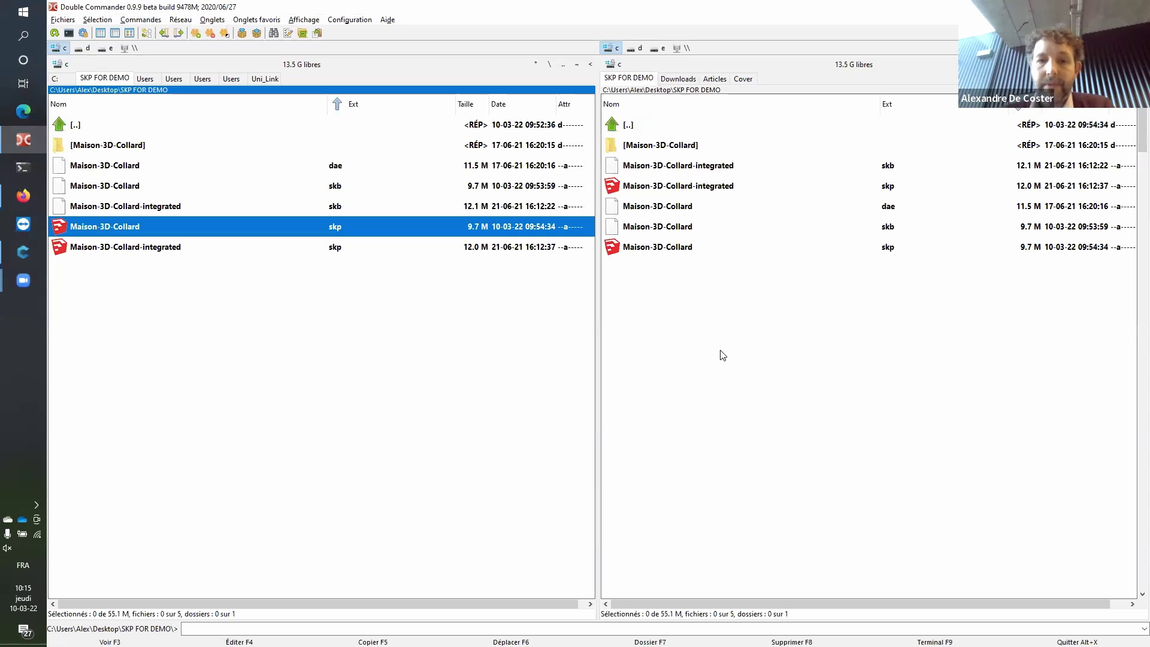
pyautogui.click(21, 257)
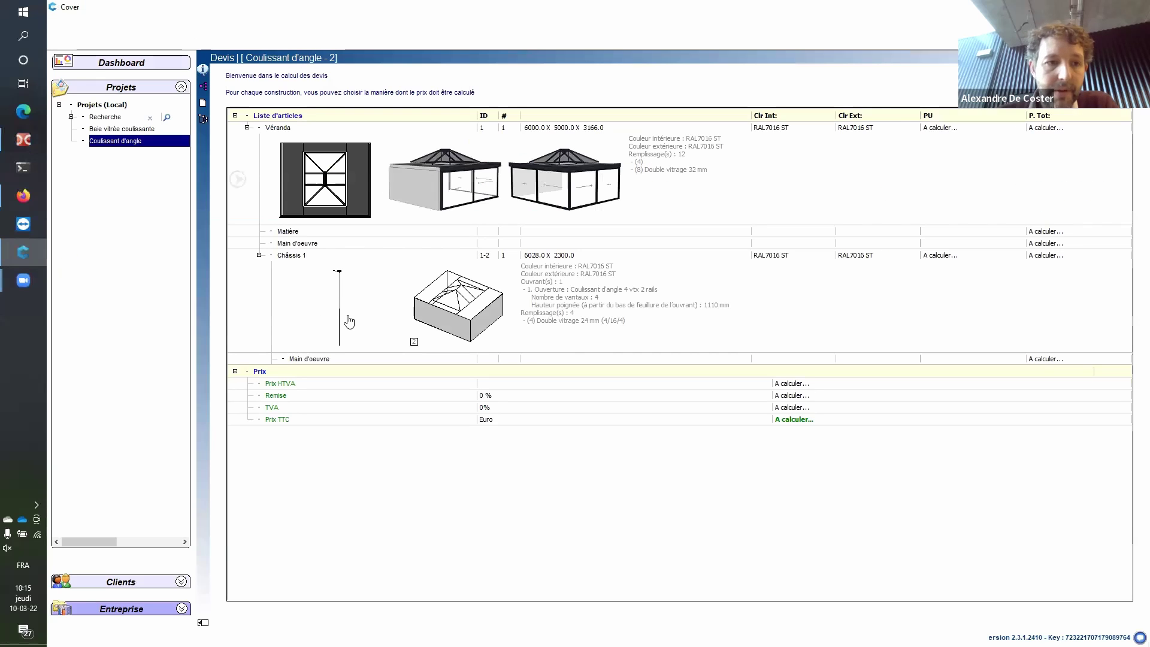
pyautogui.moveTo(24, 141)
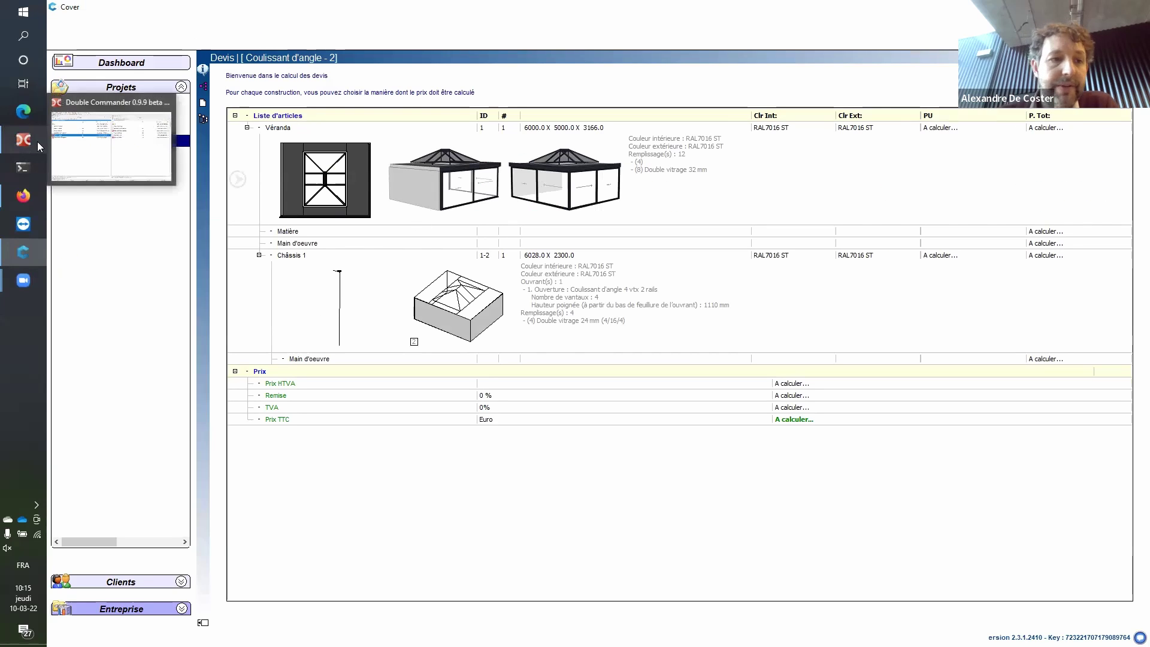
pyautogui.click(83, 142)
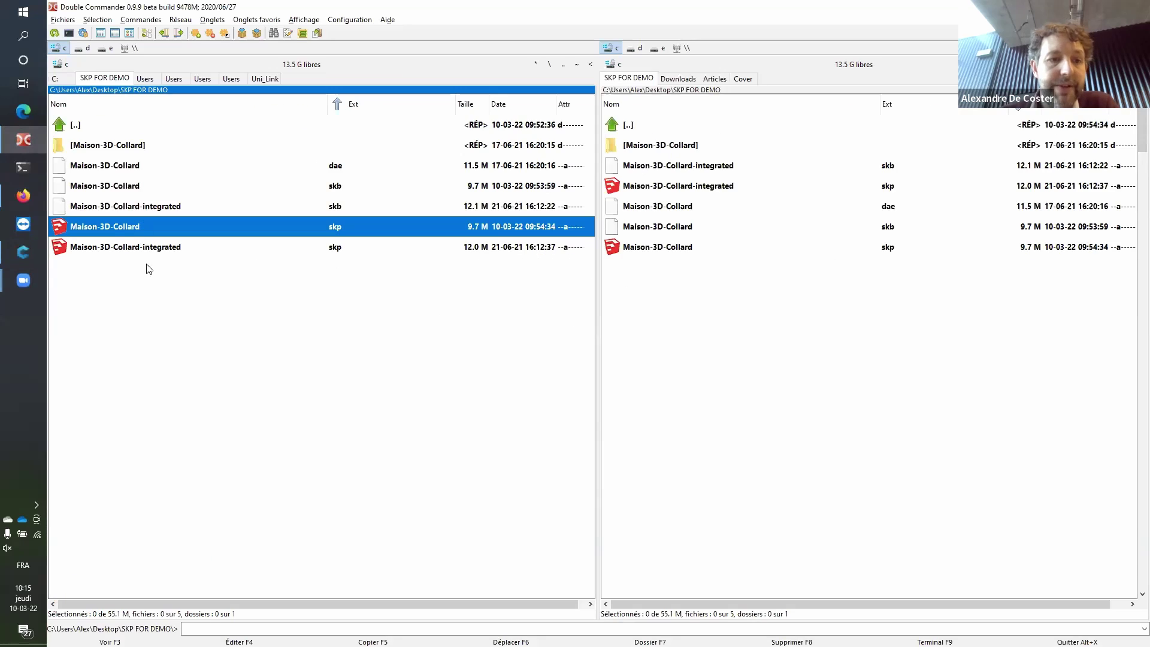
pyautogui.doubleClick(124, 231)
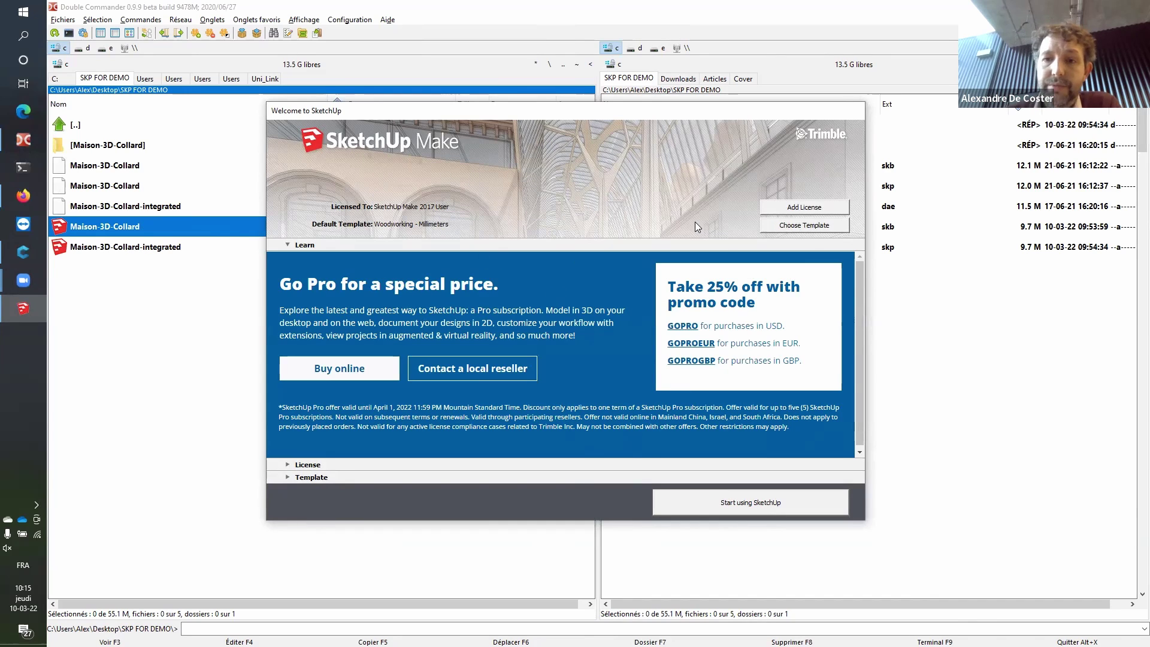
pyautogui.click(749, 506)
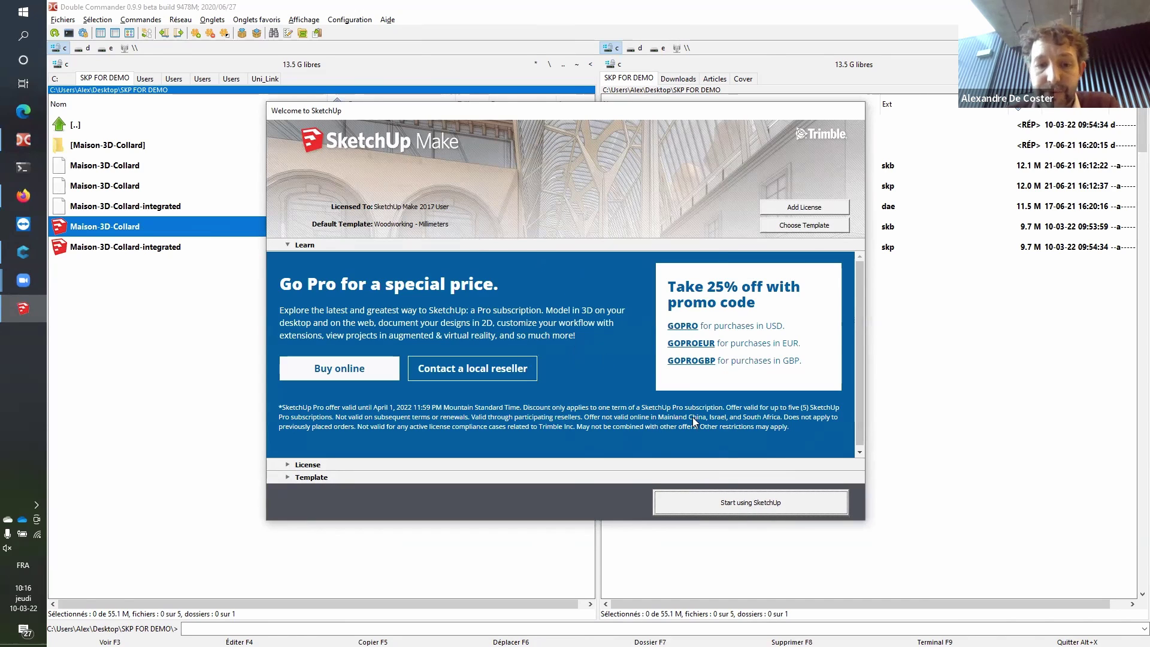
pyautogui.click(718, 500)
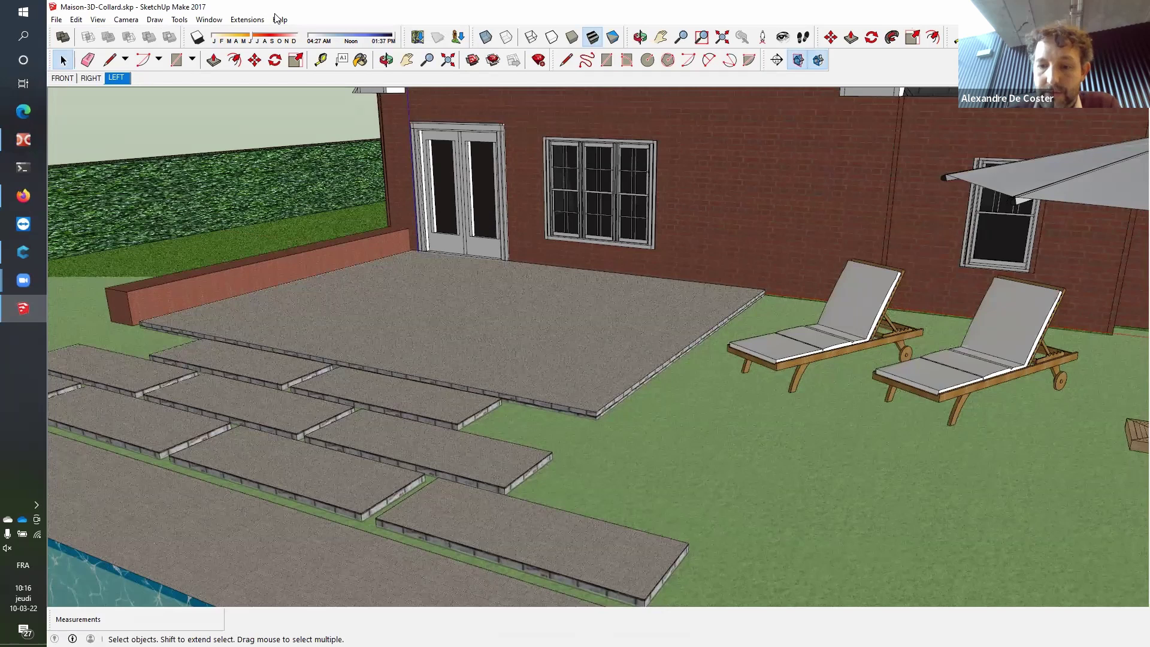
# - Check the installed extensions in the Extension Manager and examine the details of cover_importer
pyautogui.click(238, 21)
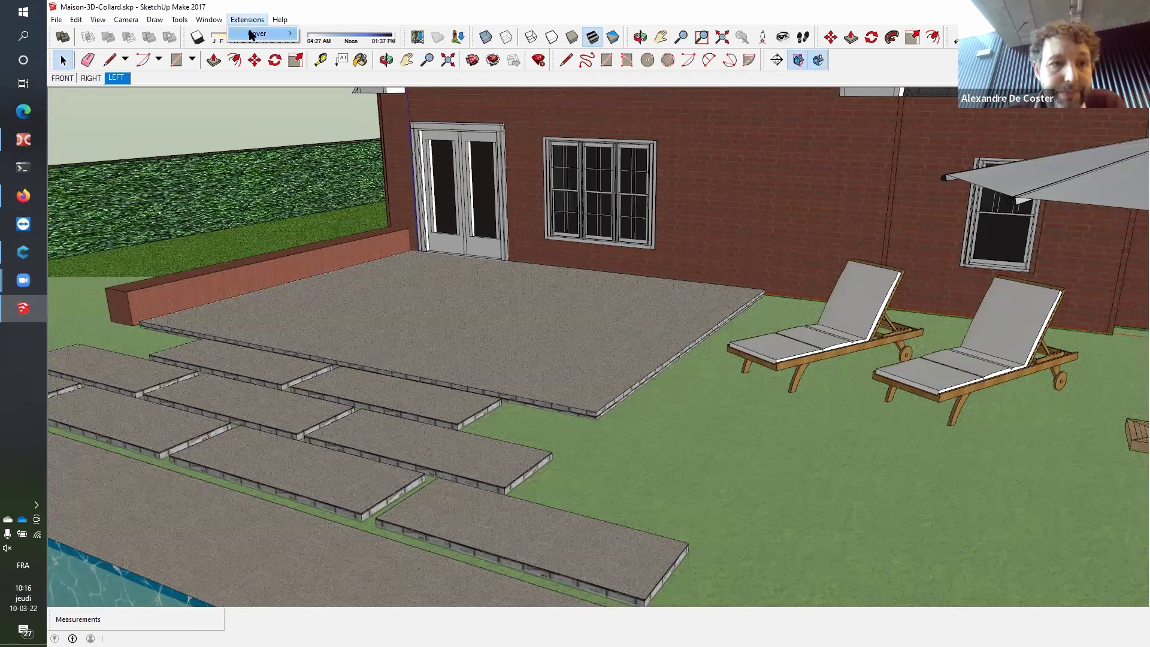
pyautogui.click(211, 22)
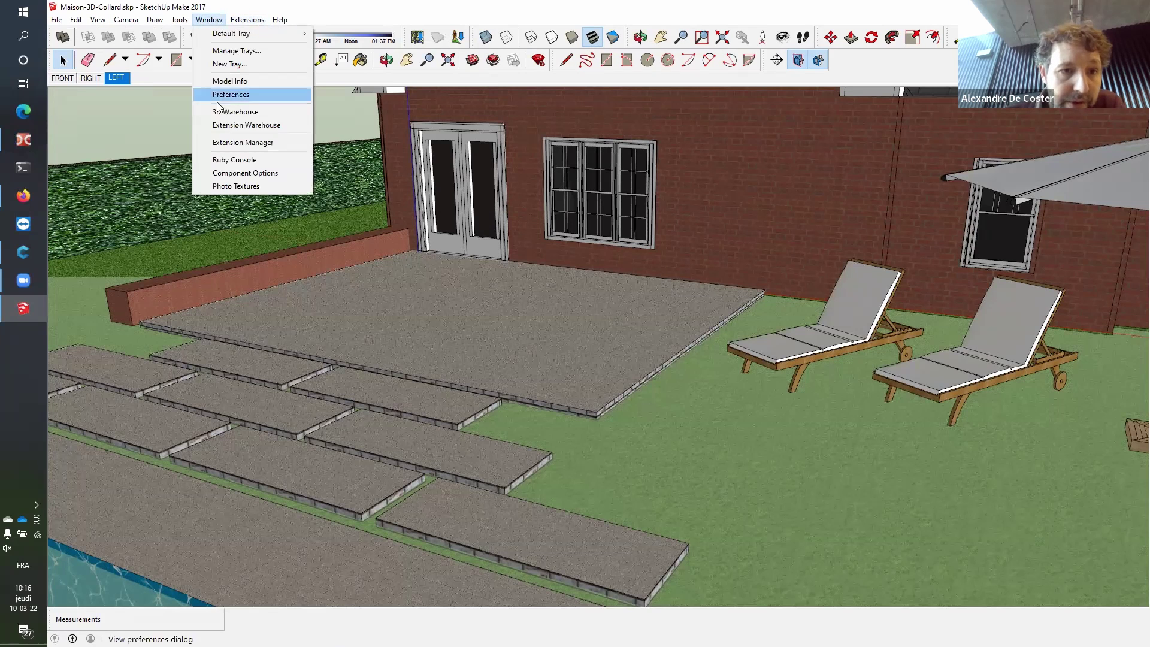
pyautogui.click(247, 143)
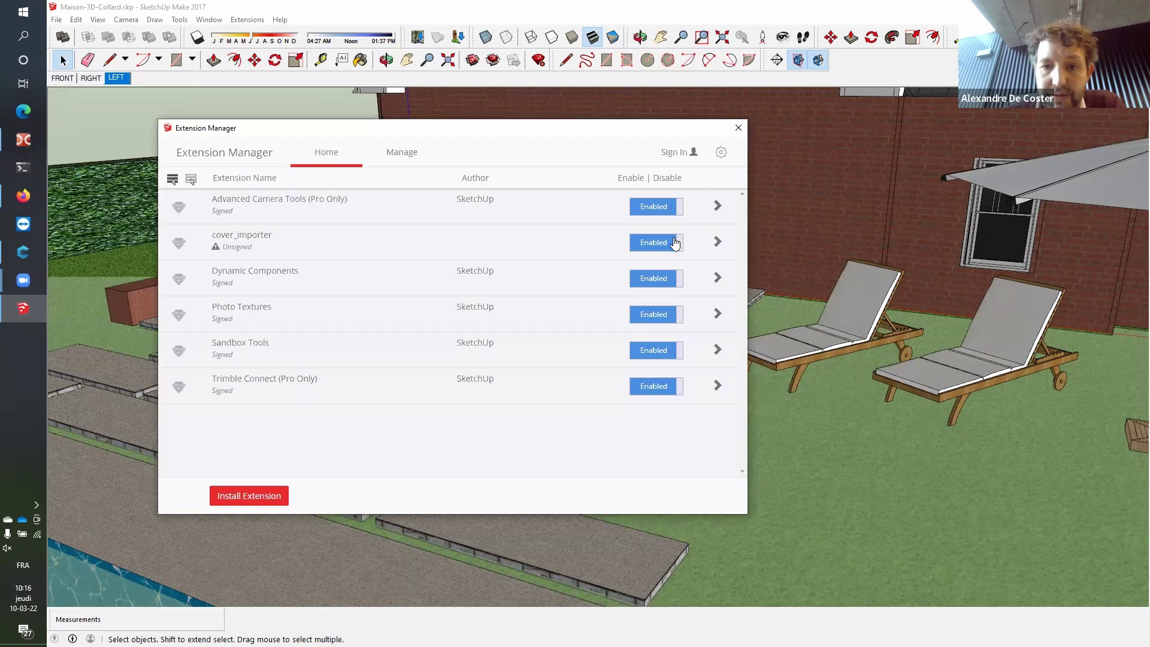
pyautogui.click(716, 241)
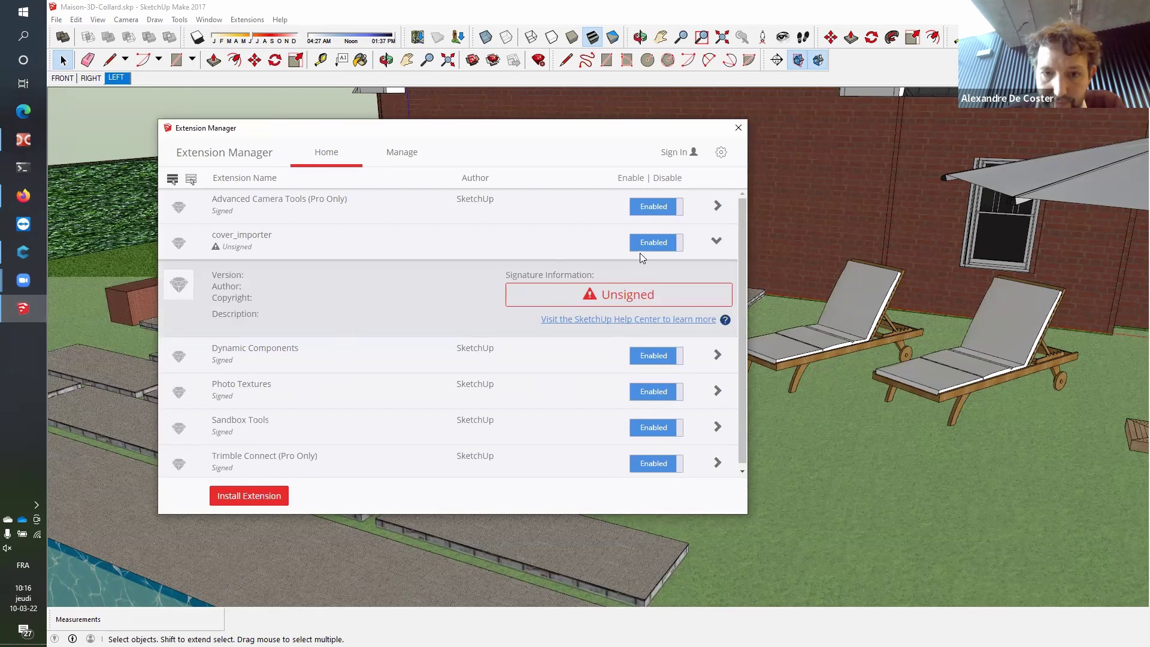
pyautogui.click(717, 242)
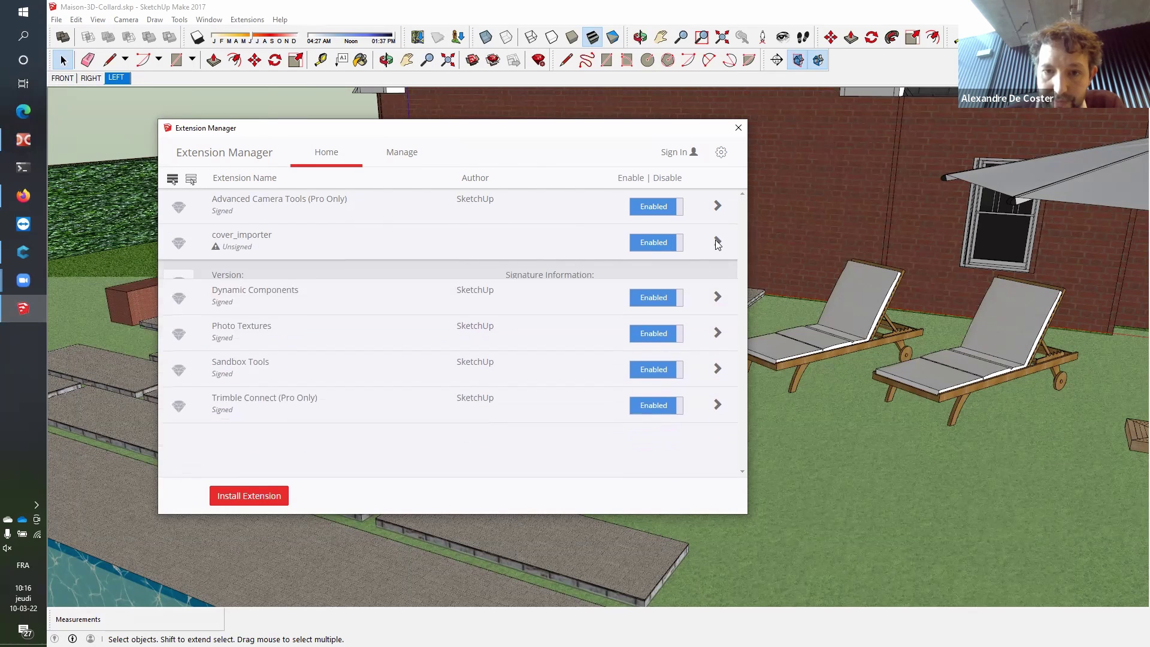
pyautogui.click(739, 128)
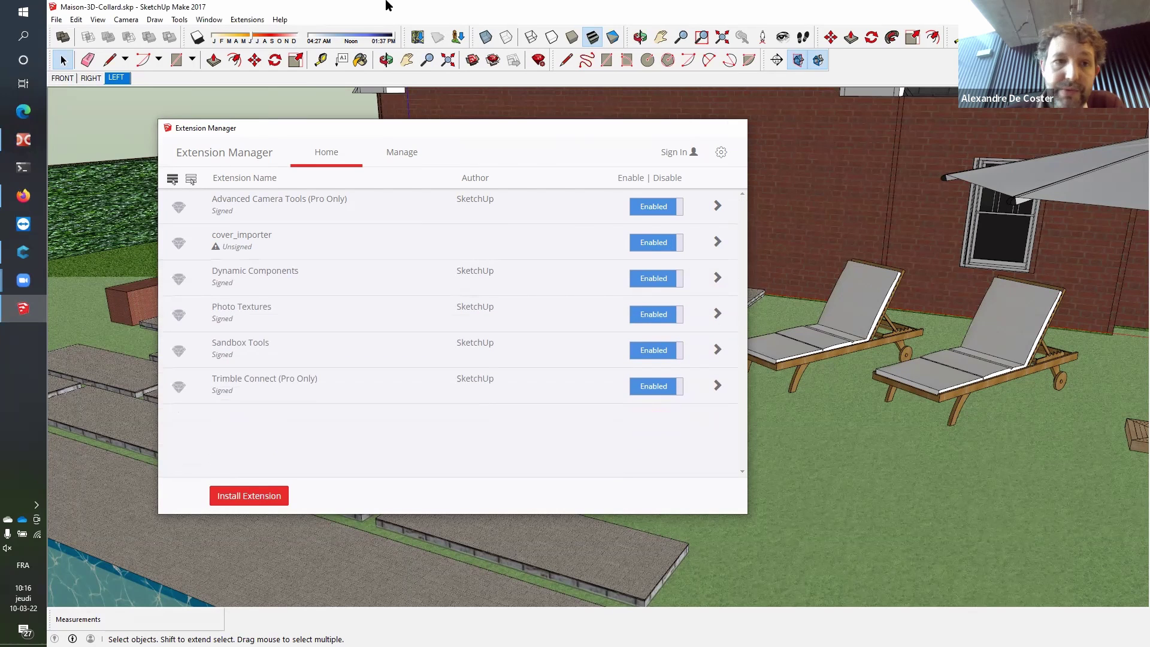
# - Uninstall the cover_importer extension from the Extension Manager
pyautogui.click(209, 19)
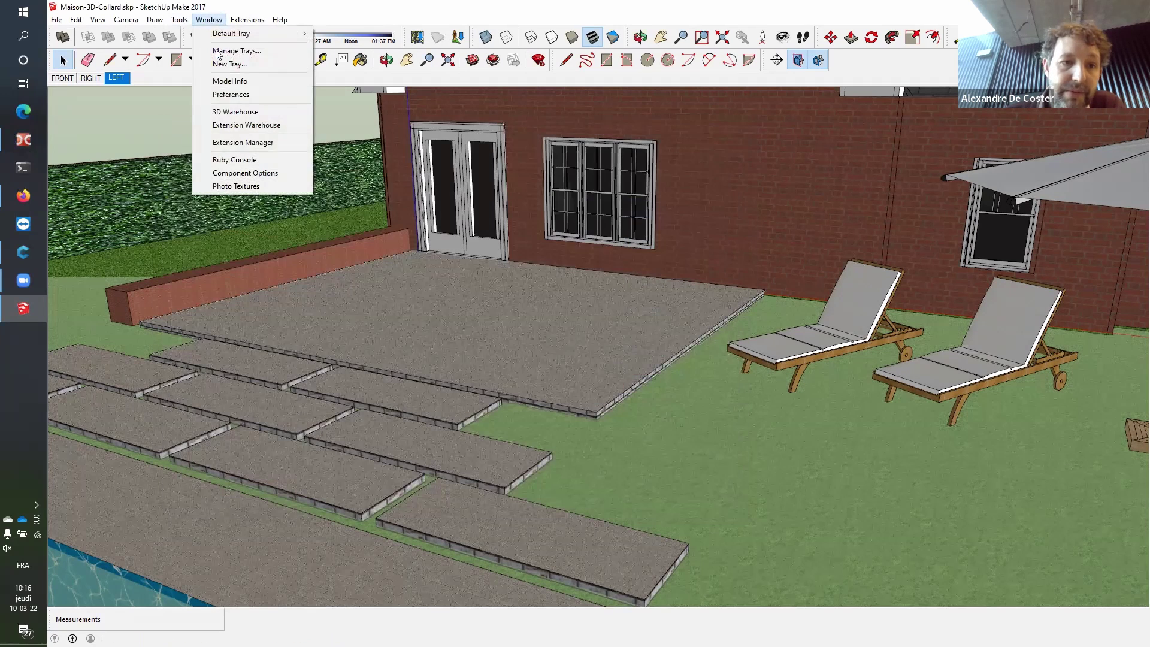
pyautogui.click(240, 143)
pyautogui.click(402, 152)
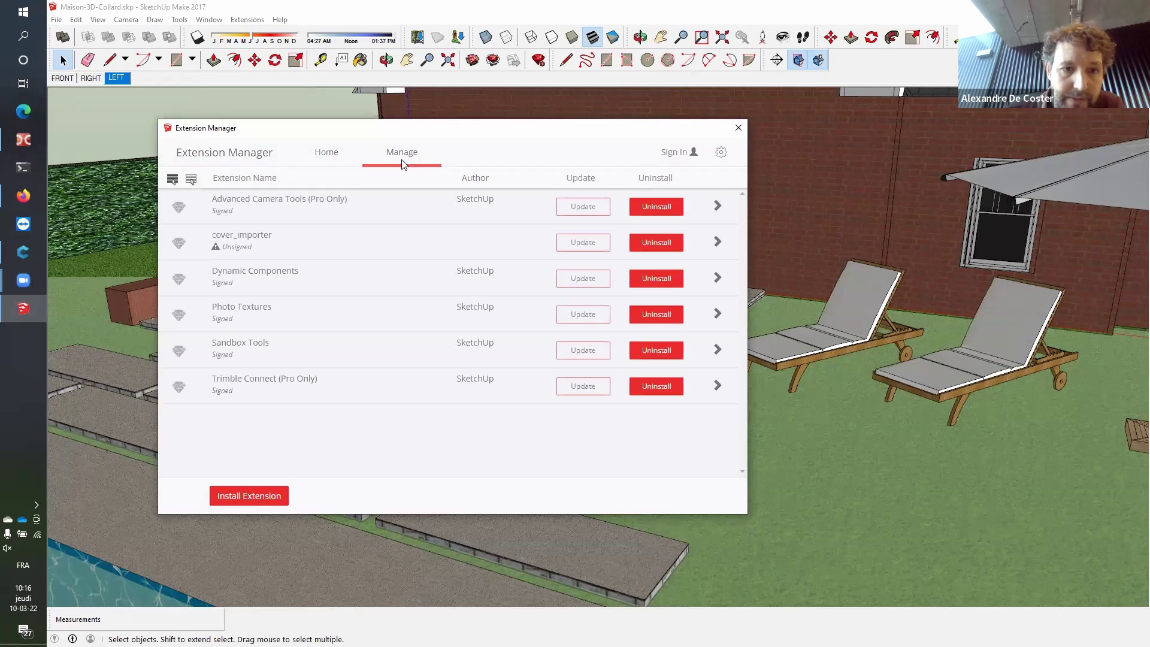
pyautogui.click(657, 242)
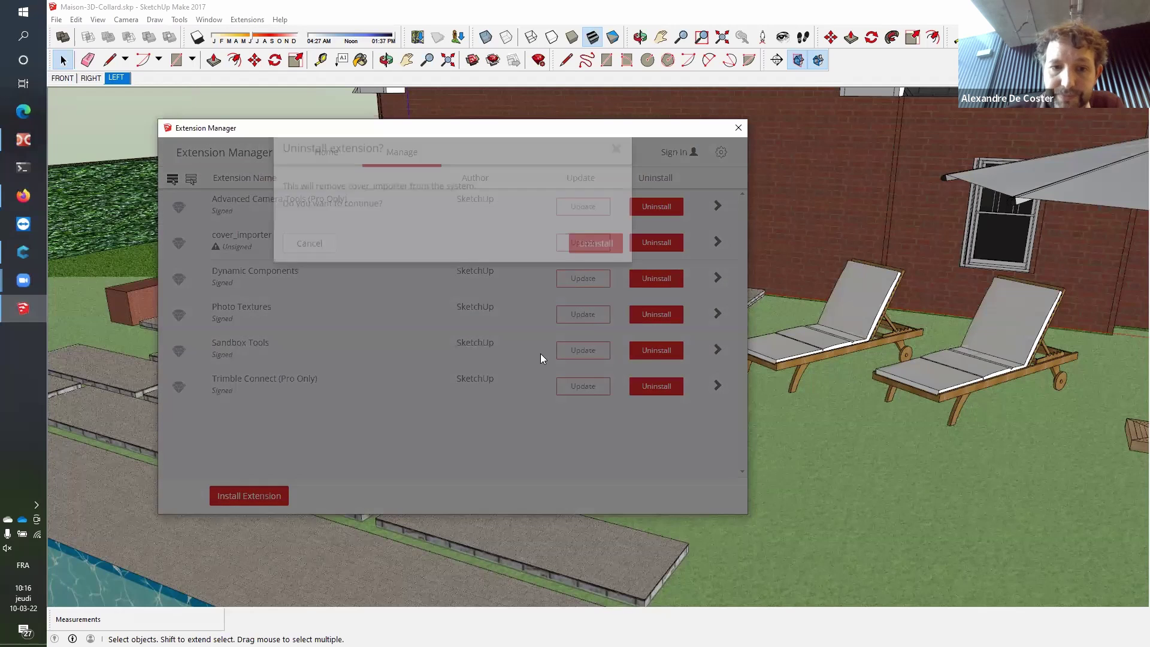
pyautogui.click(601, 270)
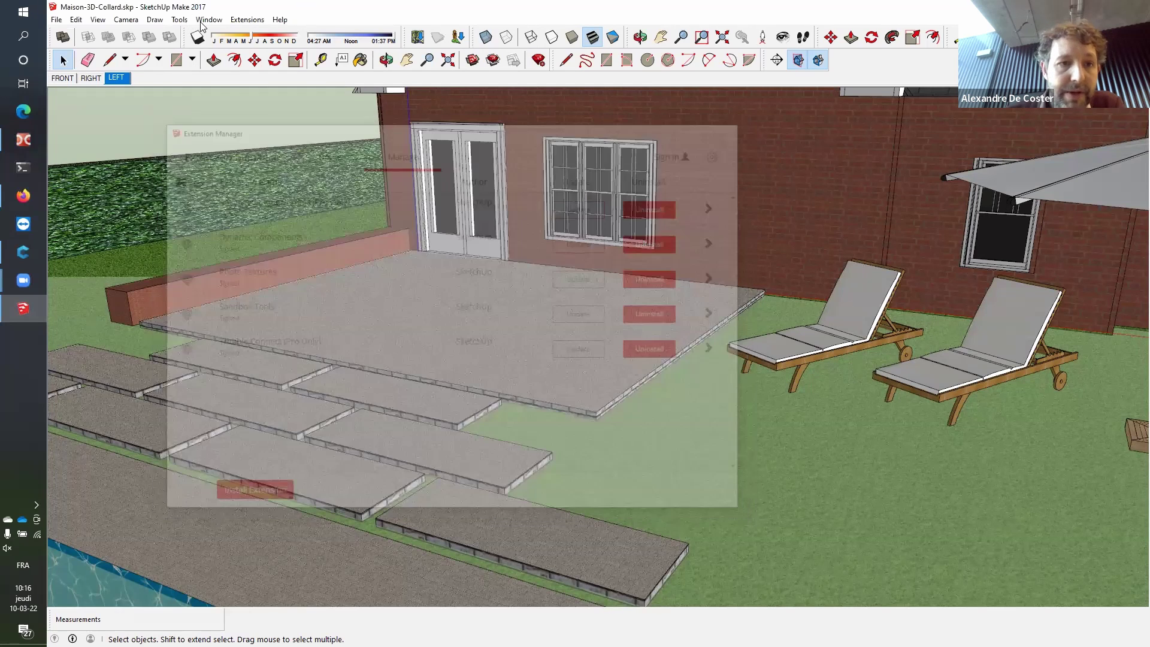
# - Install the Cover extension from sketchup-plugin.rbz in C:\Cover\bin\sketchup through the Extension Manager, and close the manager
pyautogui.click(209, 19)
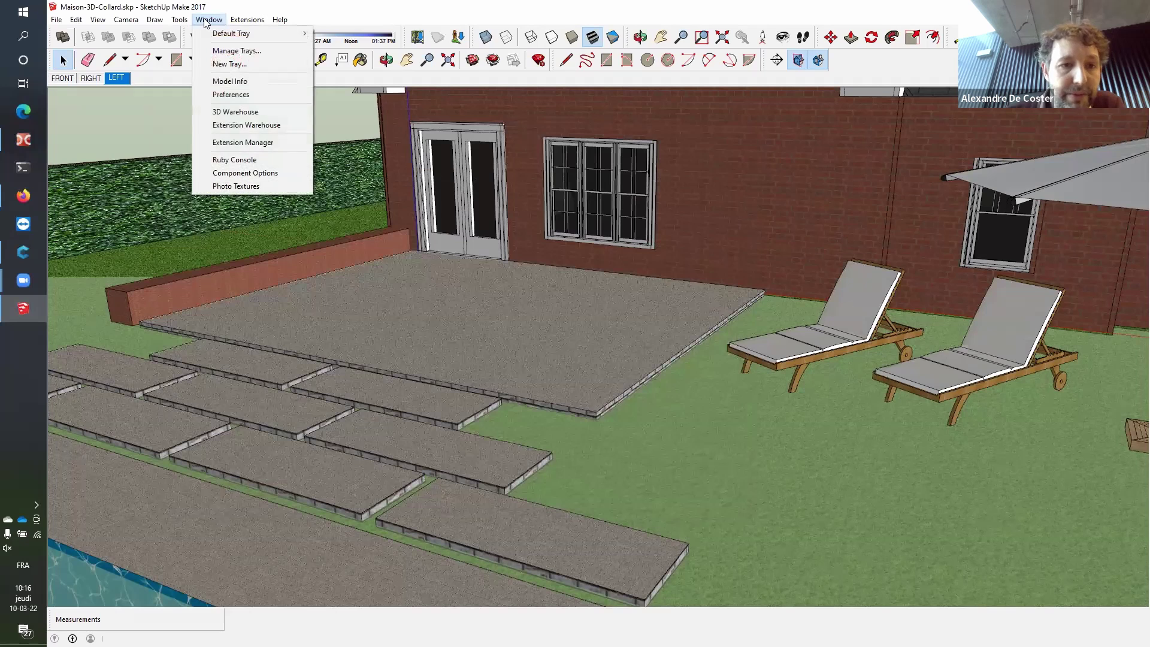
pyautogui.click(245, 144)
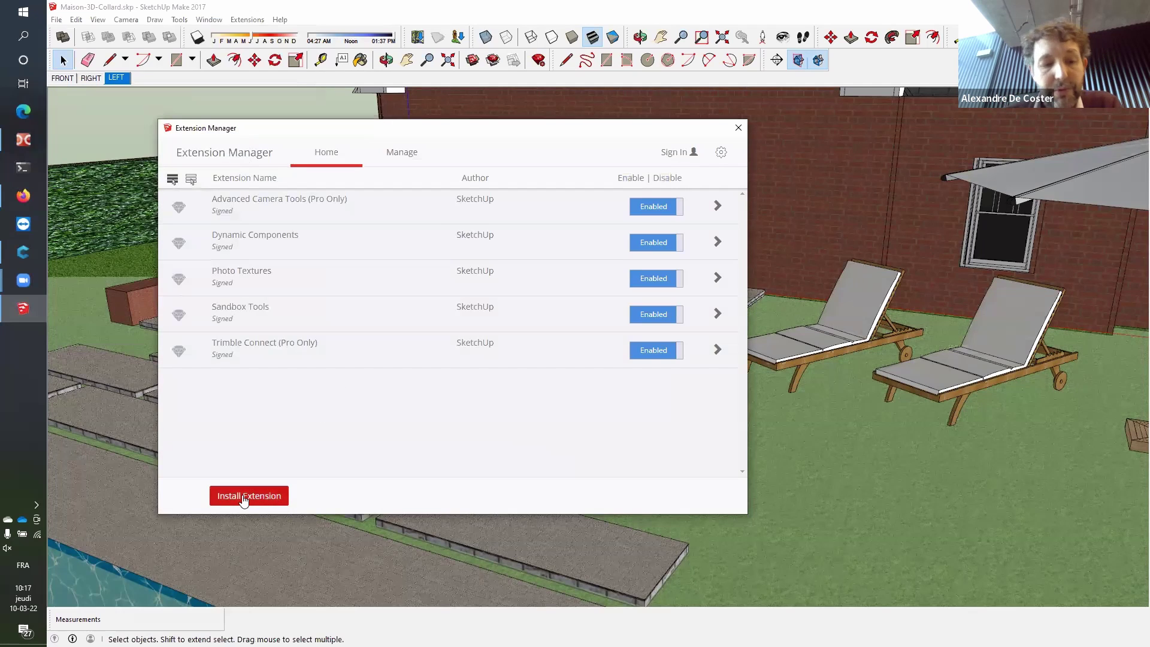
pyautogui.click(242, 498)
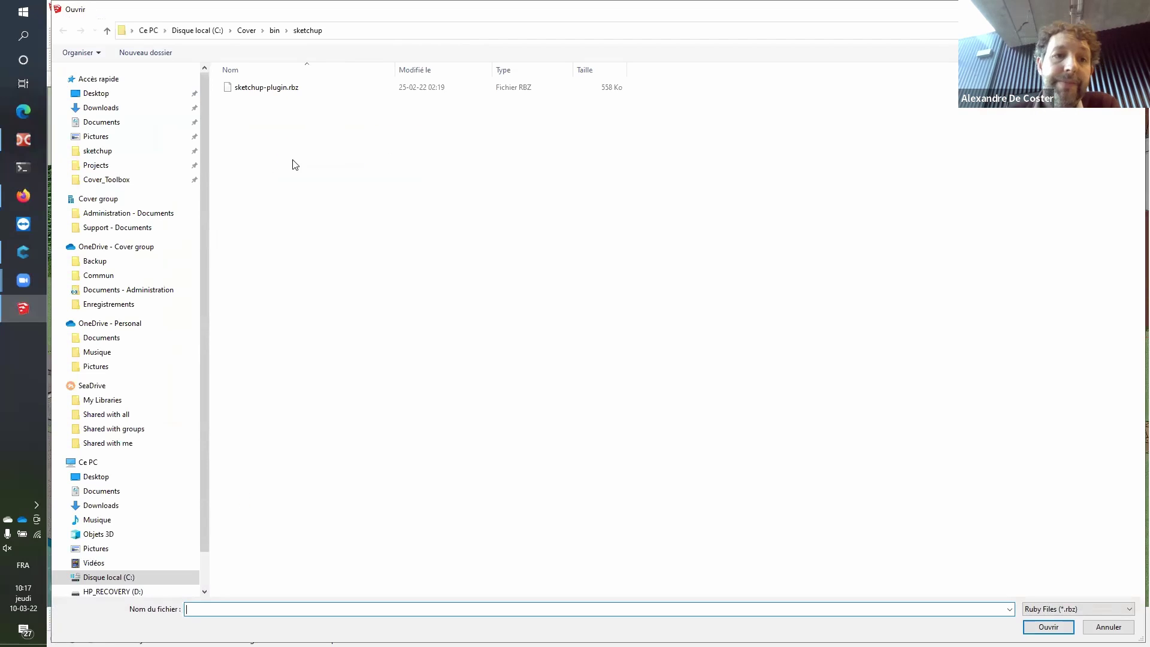
pyautogui.click(200, 31)
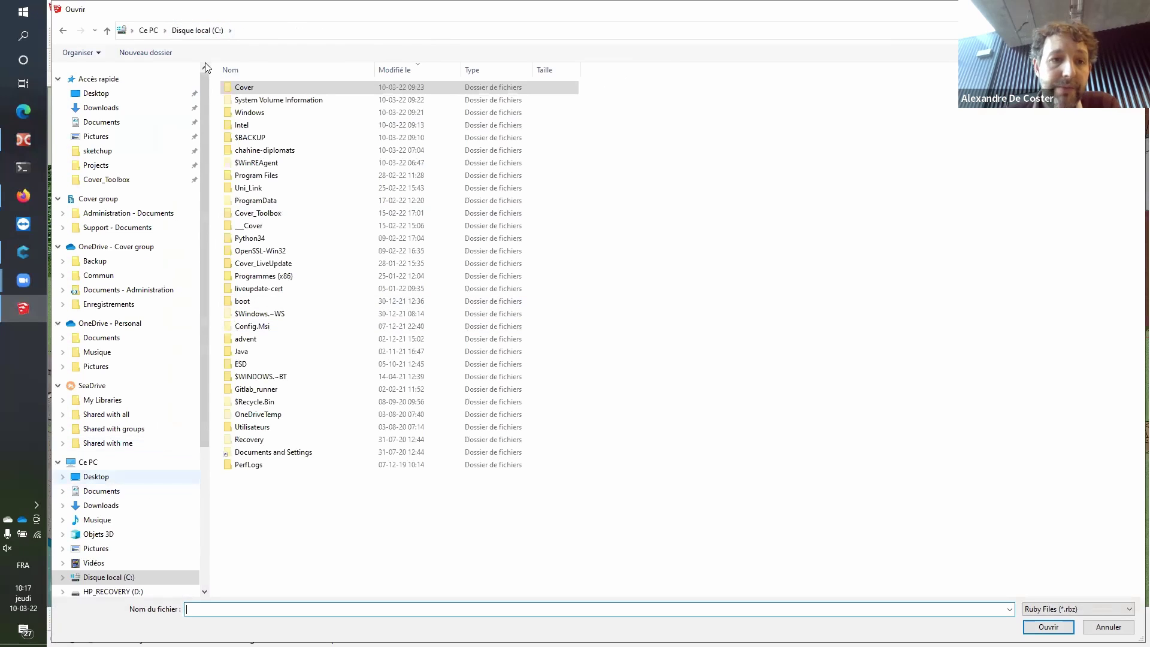
pyautogui.doubleClick(256, 87)
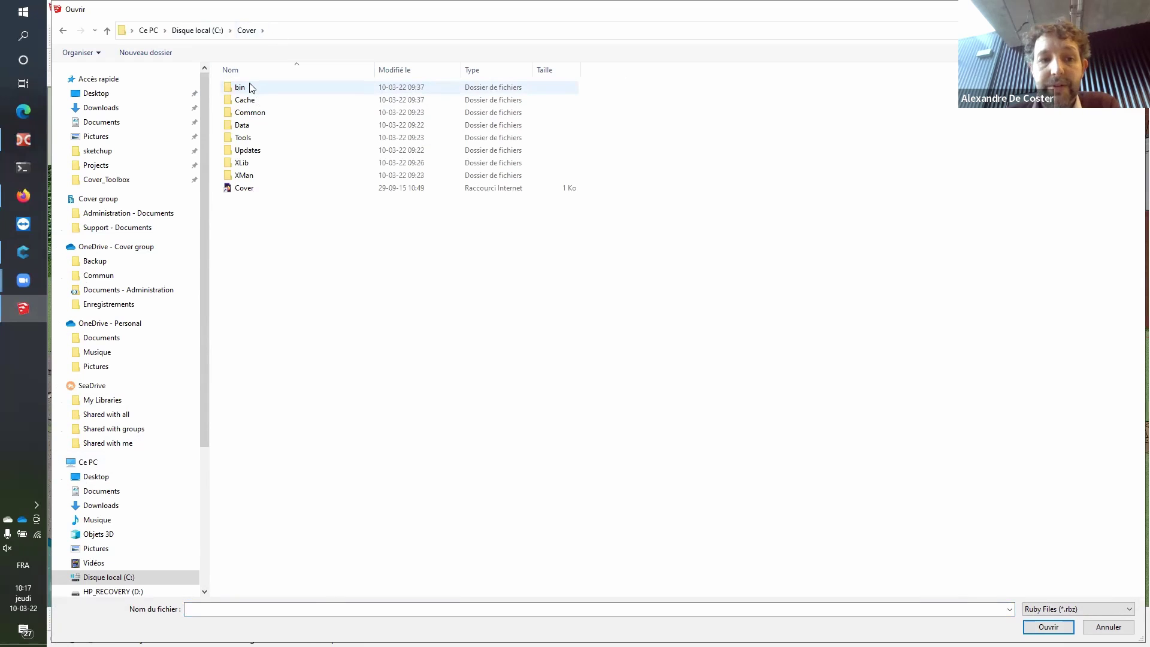
pyautogui.doubleClick(250, 88)
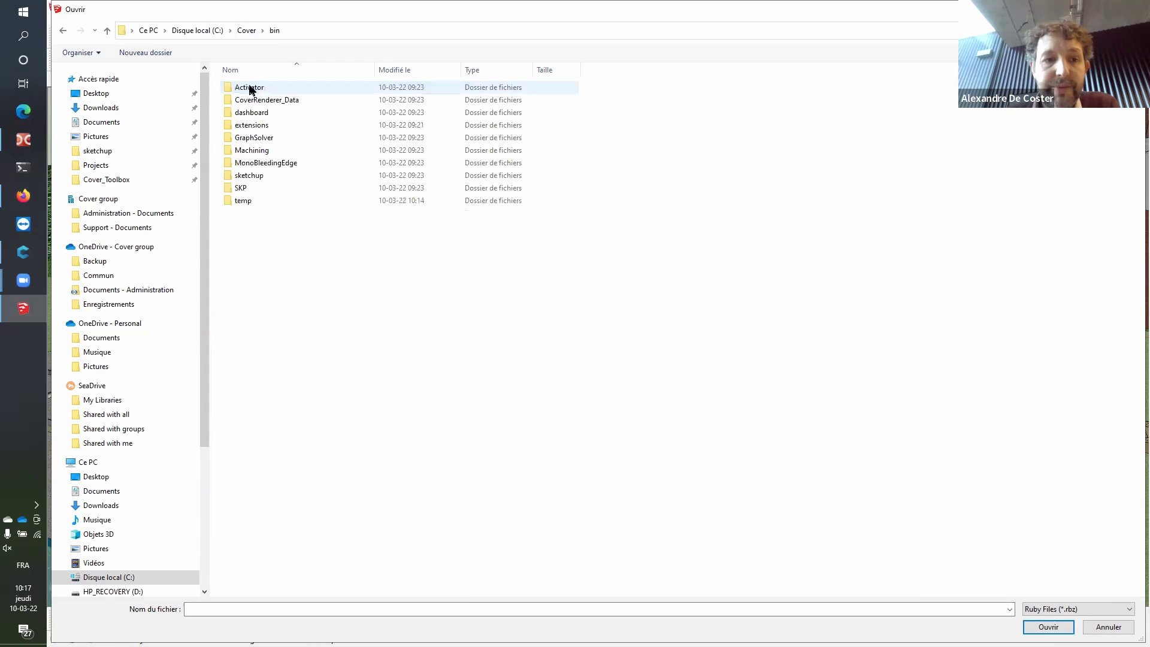
pyautogui.doubleClick(259, 178)
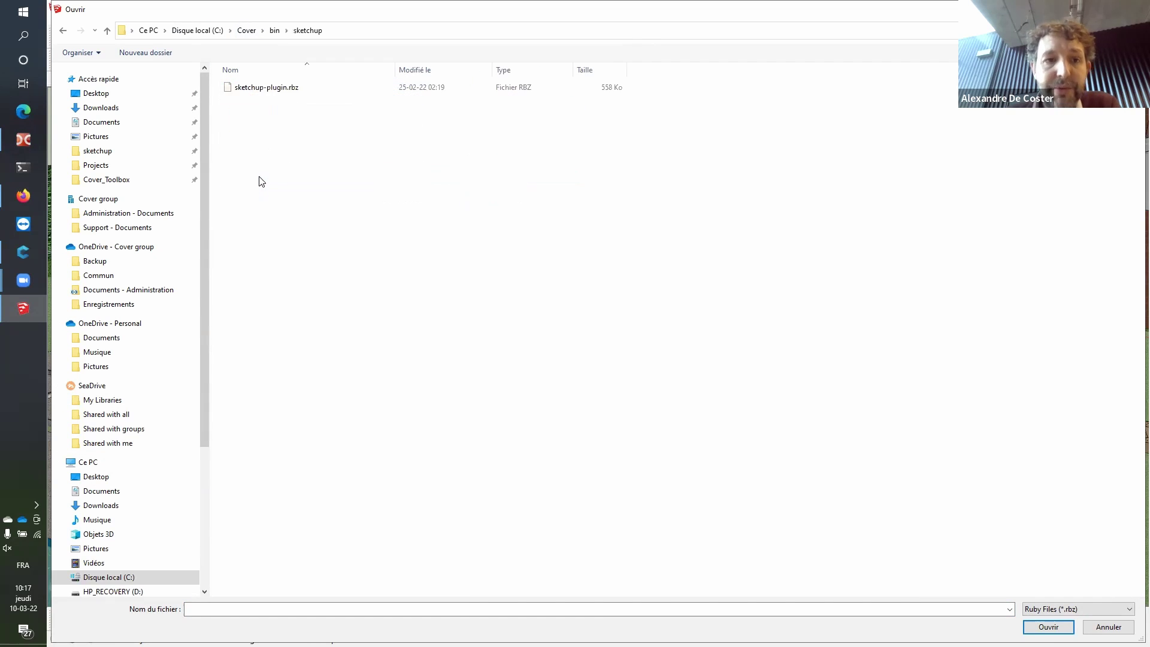
pyautogui.click(286, 90)
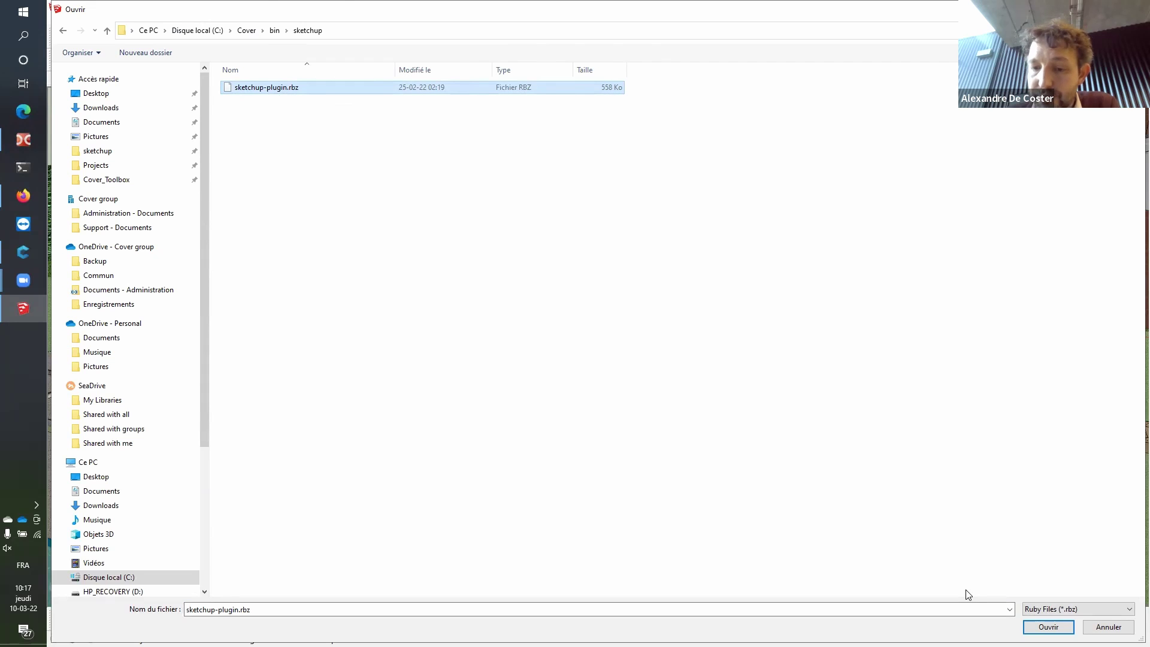
pyautogui.click(1048, 627)
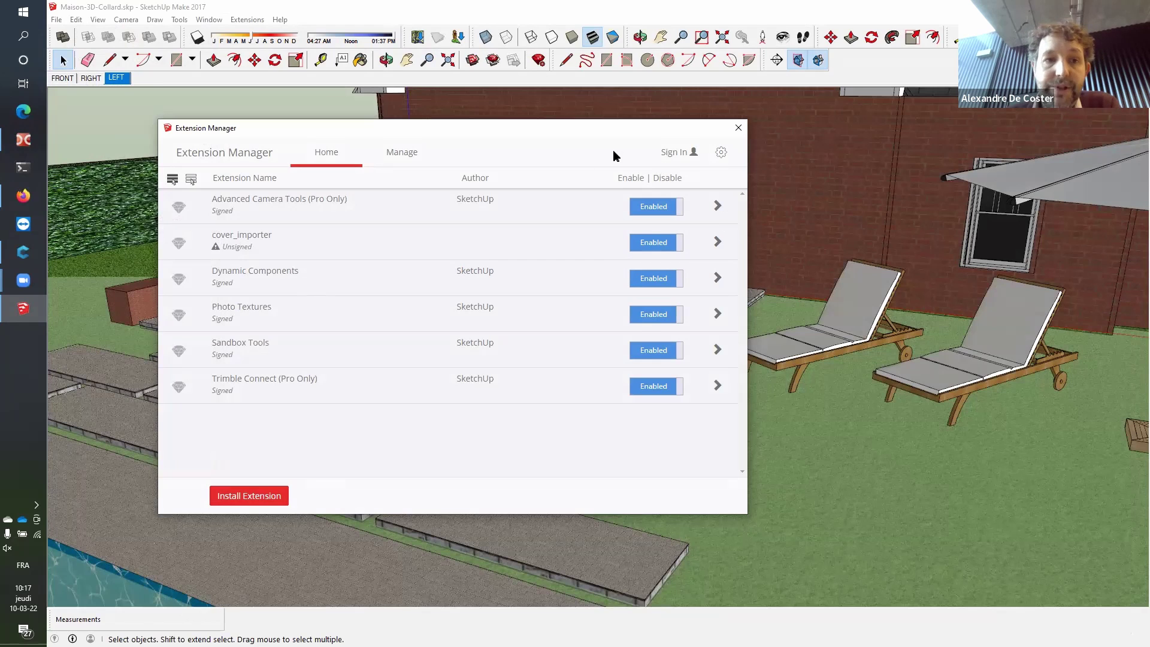
pyautogui.click(739, 125)
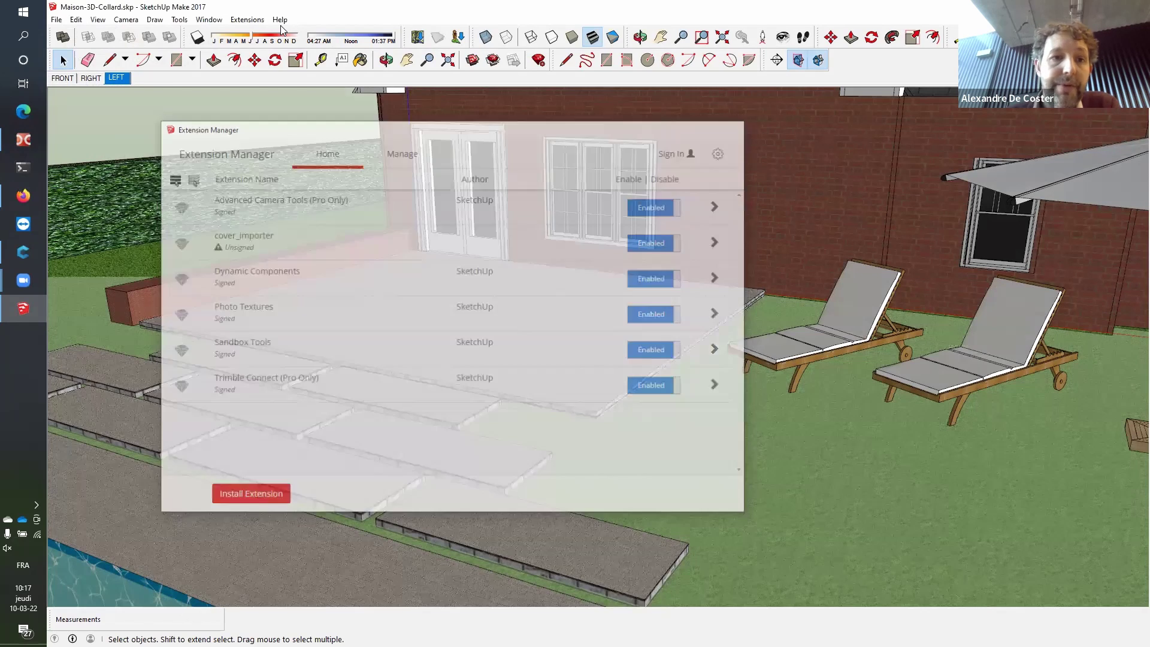
# - Import the Véranda from the Cover project Coulissant d'angle into the house model and close the Cover import window
pyautogui.click(247, 20)
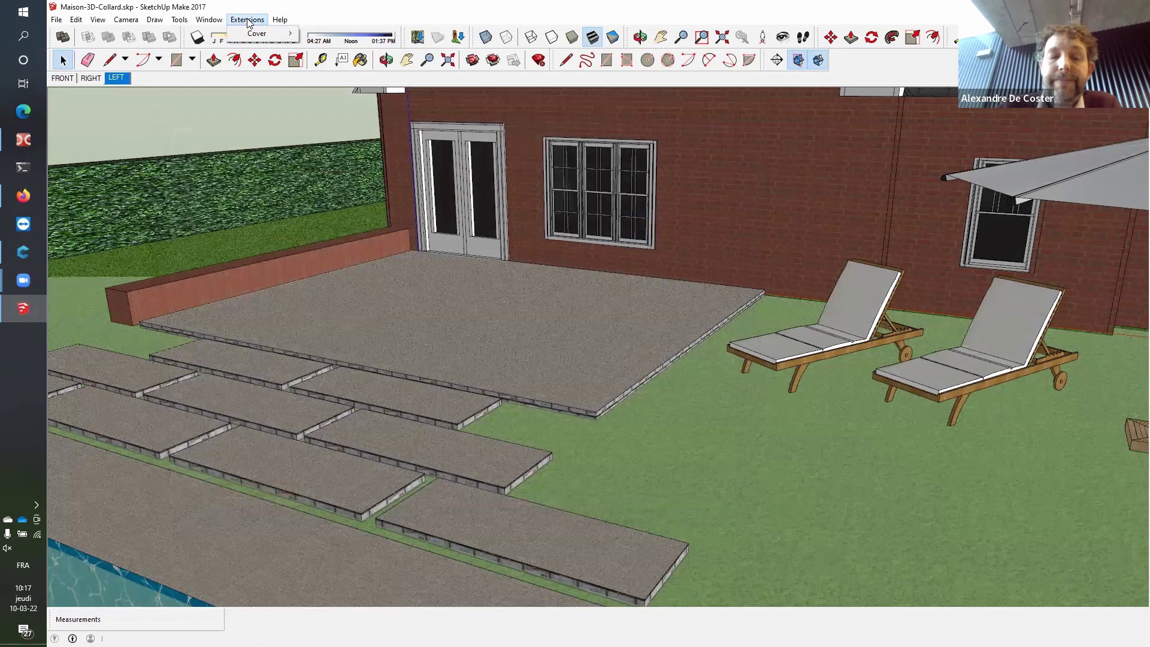
pyautogui.click(243, 22)
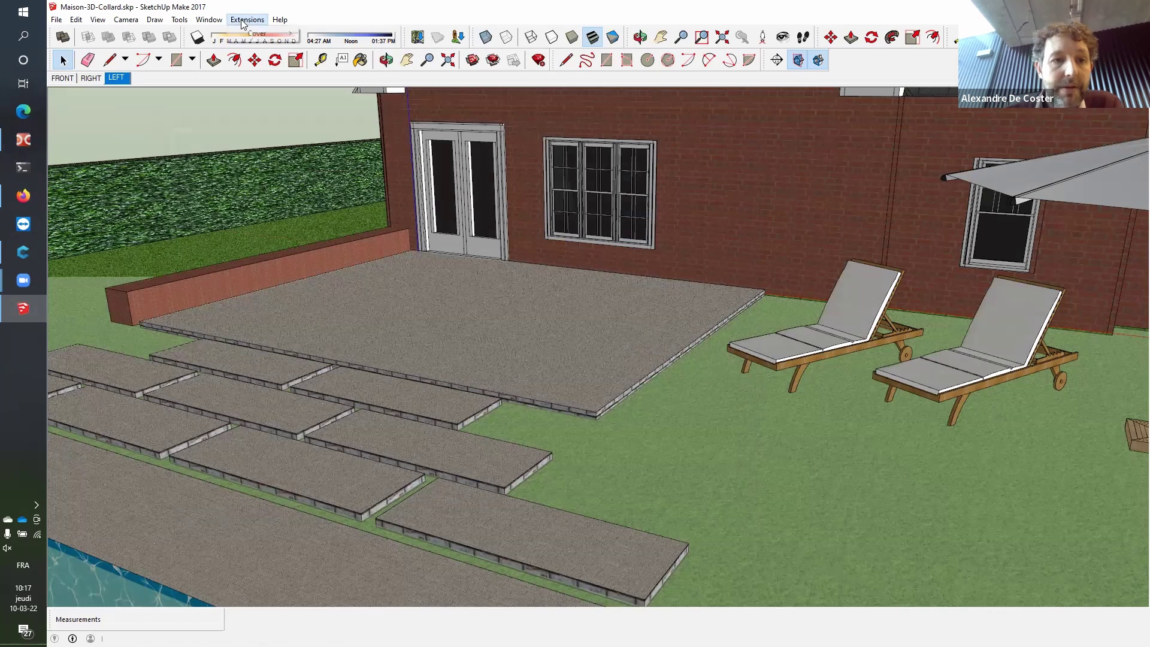
pyautogui.click(244, 21)
pyautogui.moveTo(272, 33)
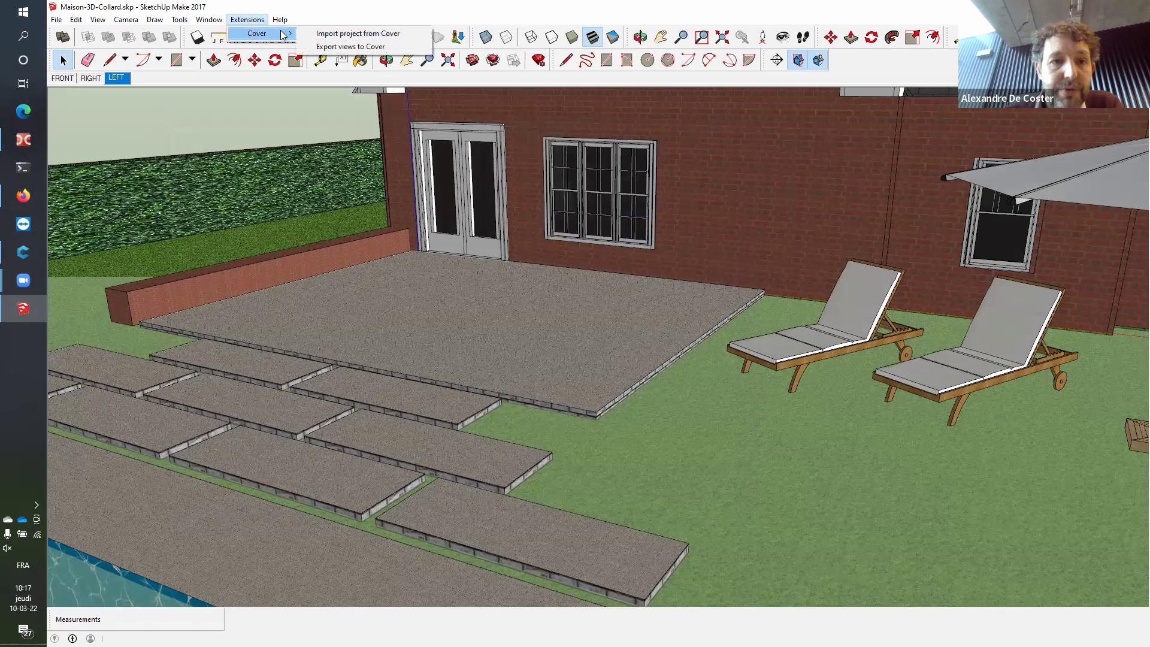
pyautogui.click(328, 34)
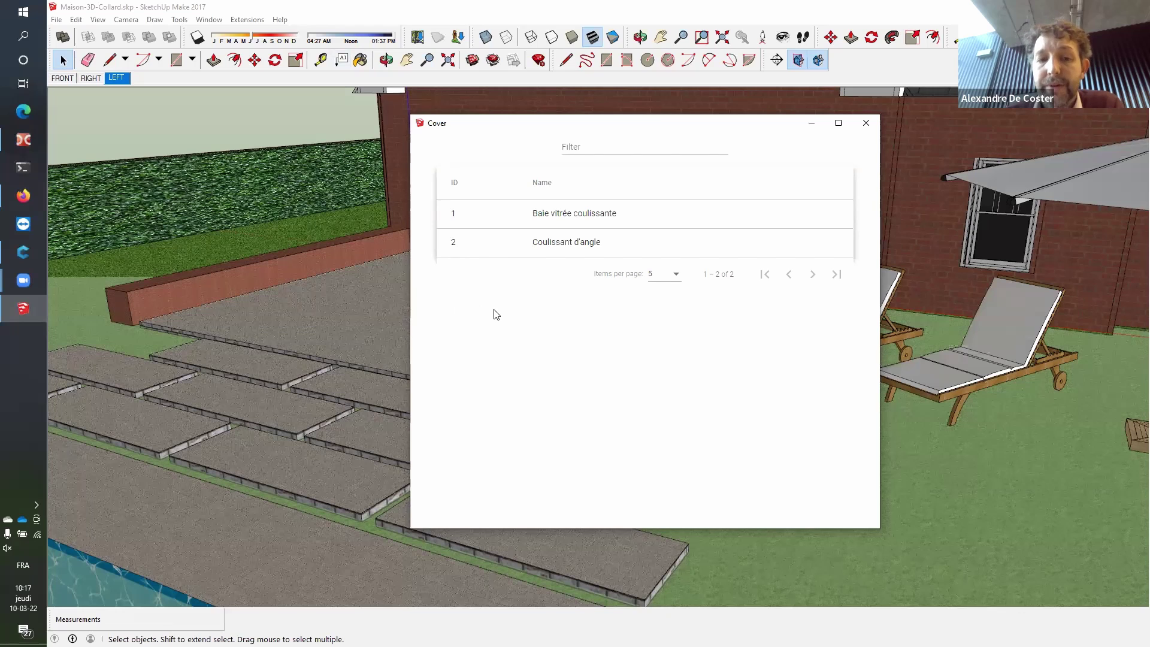
pyautogui.click(551, 241)
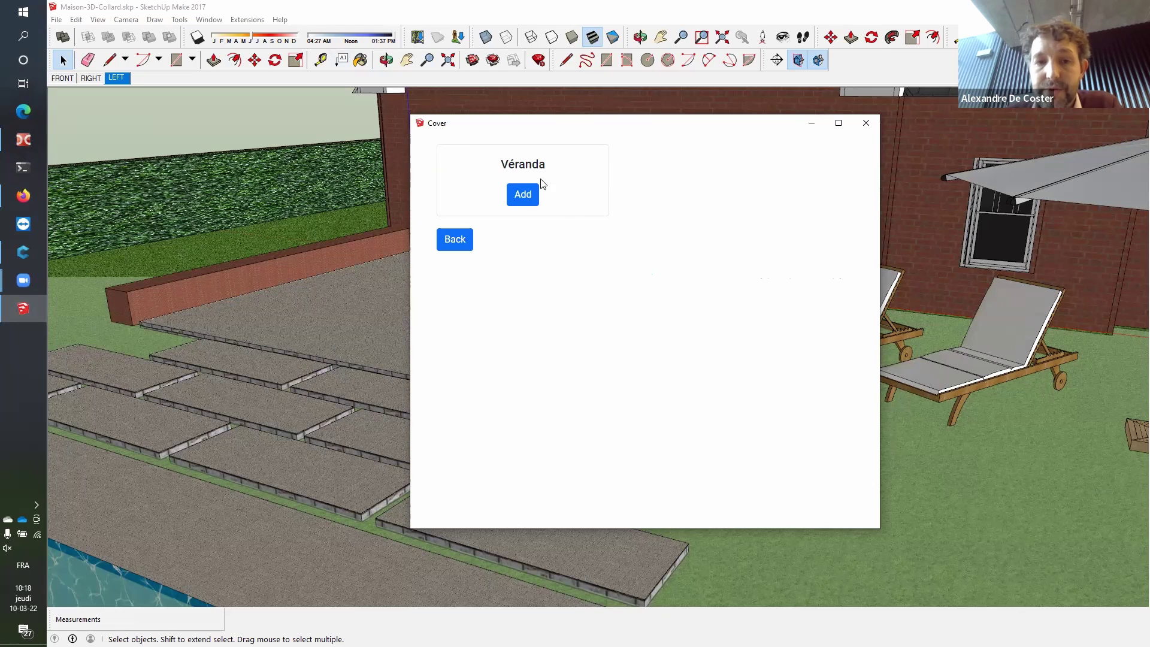
pyautogui.click(523, 202)
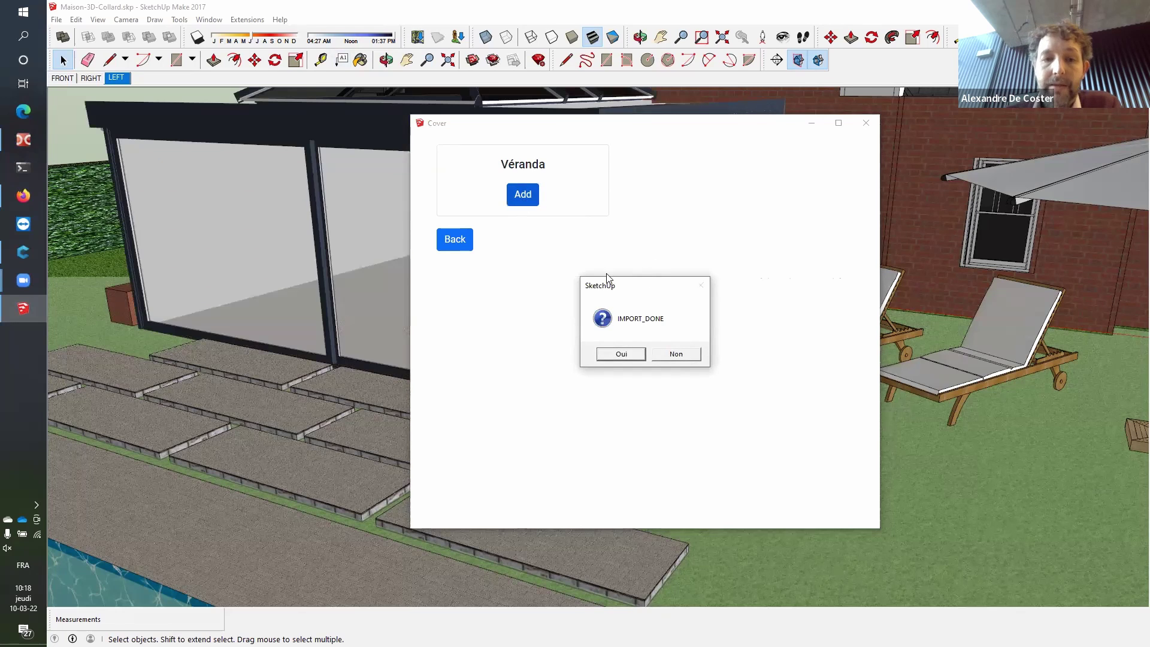
pyautogui.click(622, 355)
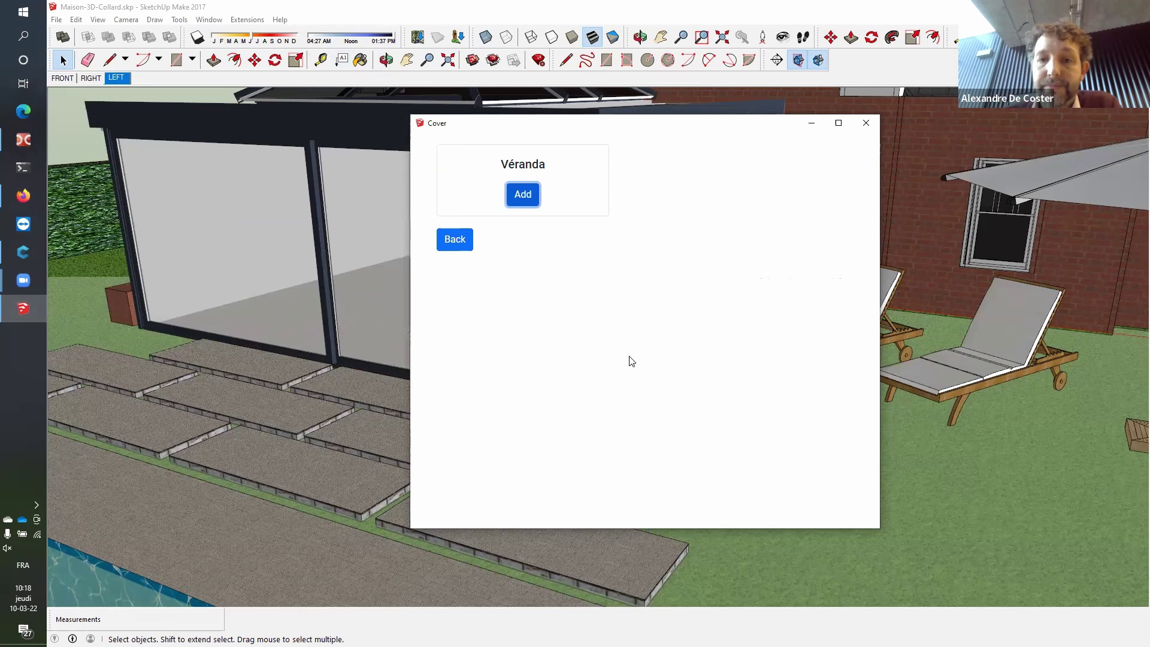
pyautogui.click(861, 124)
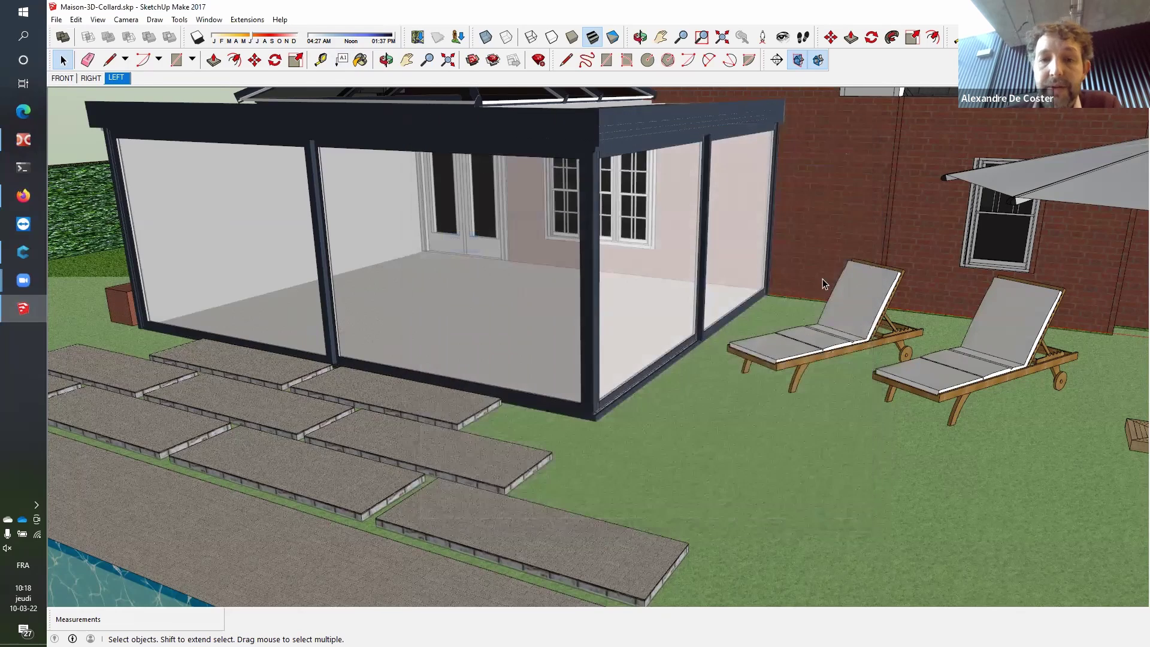
# - Examine the imported veranda against the house from close up, from above and from both sides of the garden
pyautogui.scroll(-5, 782, 308)
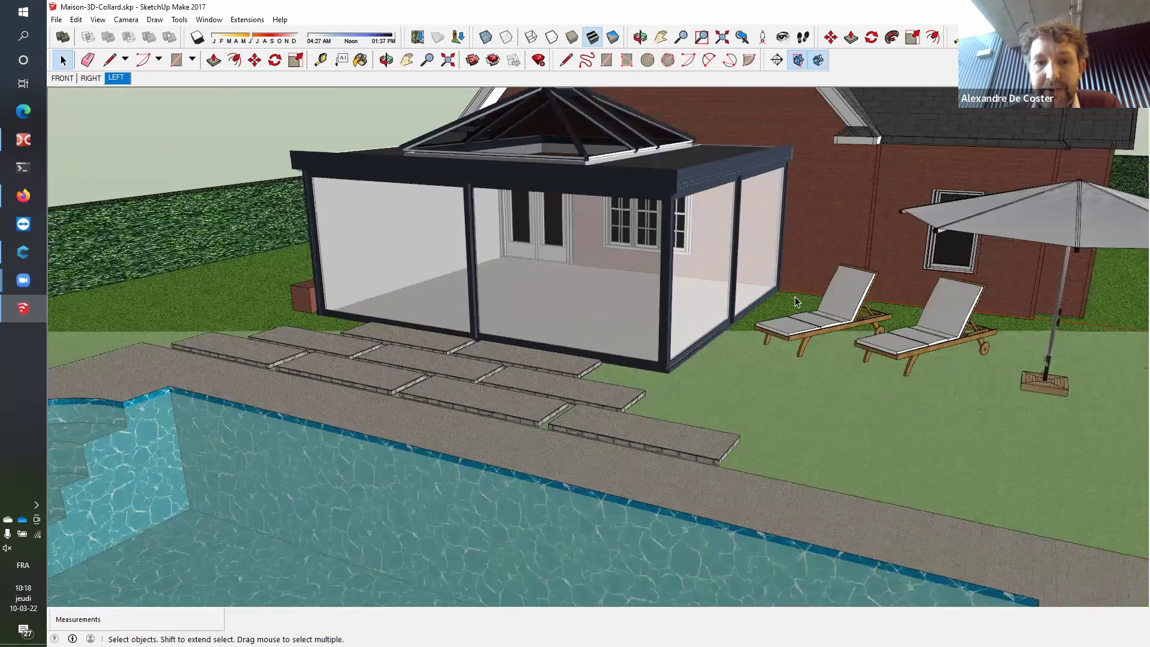
pyautogui.scroll(5, 796, 297)
pyautogui.moveTo(778, 332); pyautogui.dragTo(713, 239, button='middle')
pyautogui.scroll(-3, 713, 238)
pyautogui.moveTo(662, 360); pyautogui.dragTo(653, 386, button='middle')
pyautogui.scroll(-3, 651, 386)
pyautogui.scroll(5, 652, 386)
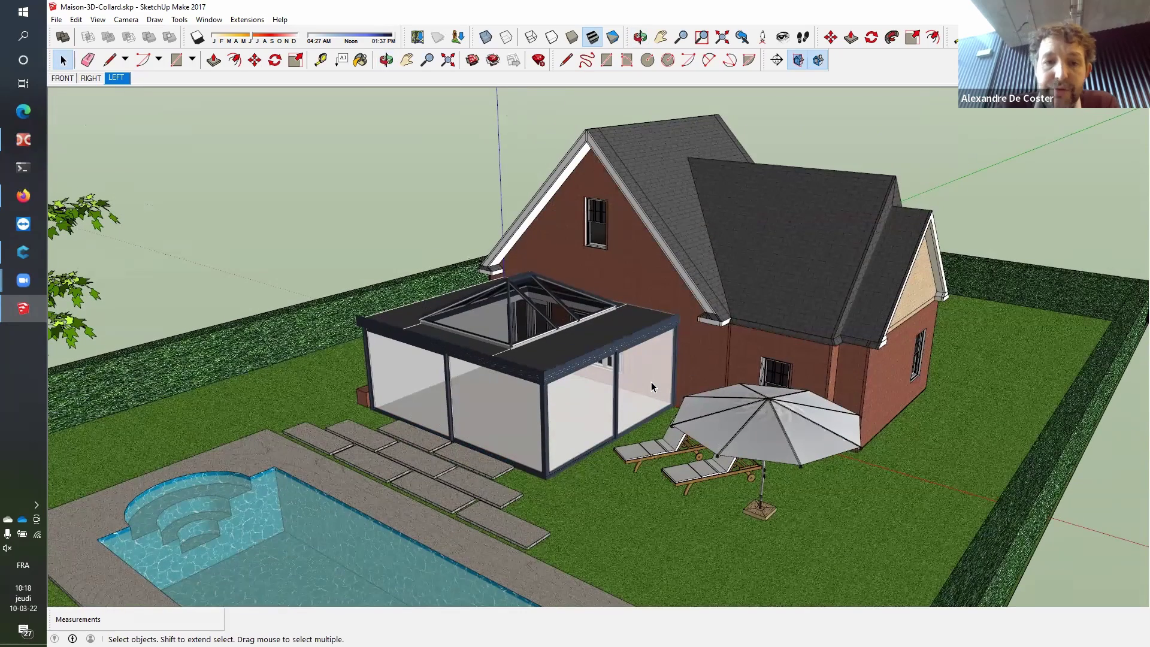
pyautogui.moveTo(314, 249); pyautogui.dragTo(534, 339, button='middle')
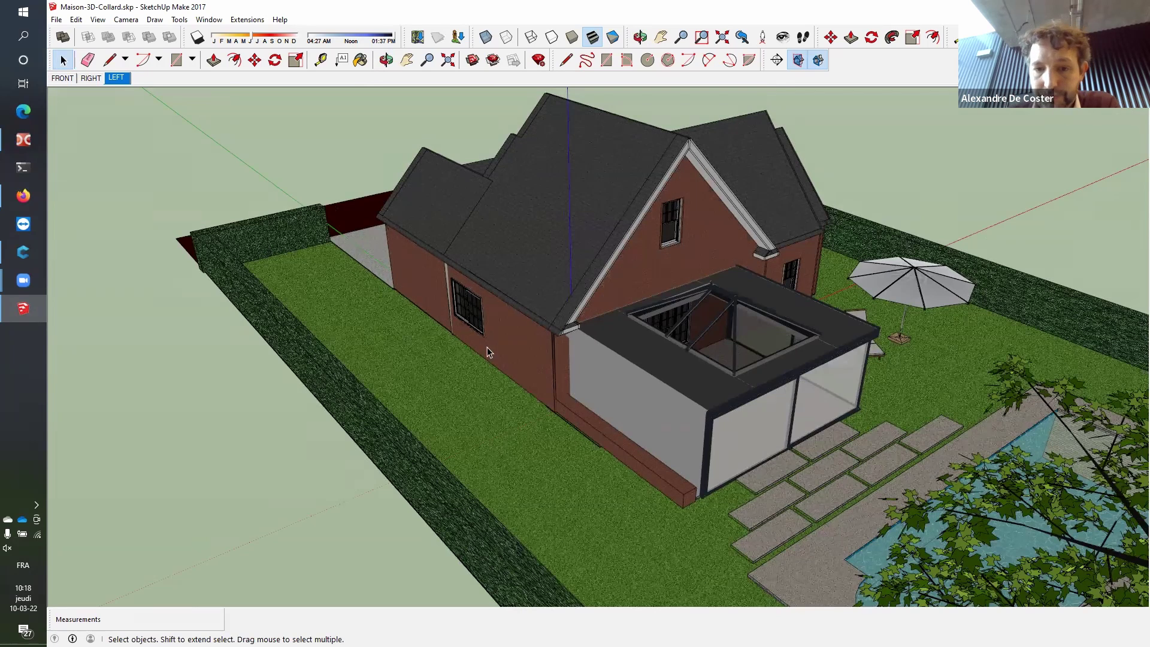
pyautogui.moveTo(925, 396)
pyautogui.mouseDown()
pyautogui.moveTo(831, 473)
pyautogui.moveTo(938, 395)
pyautogui.mouseUp()
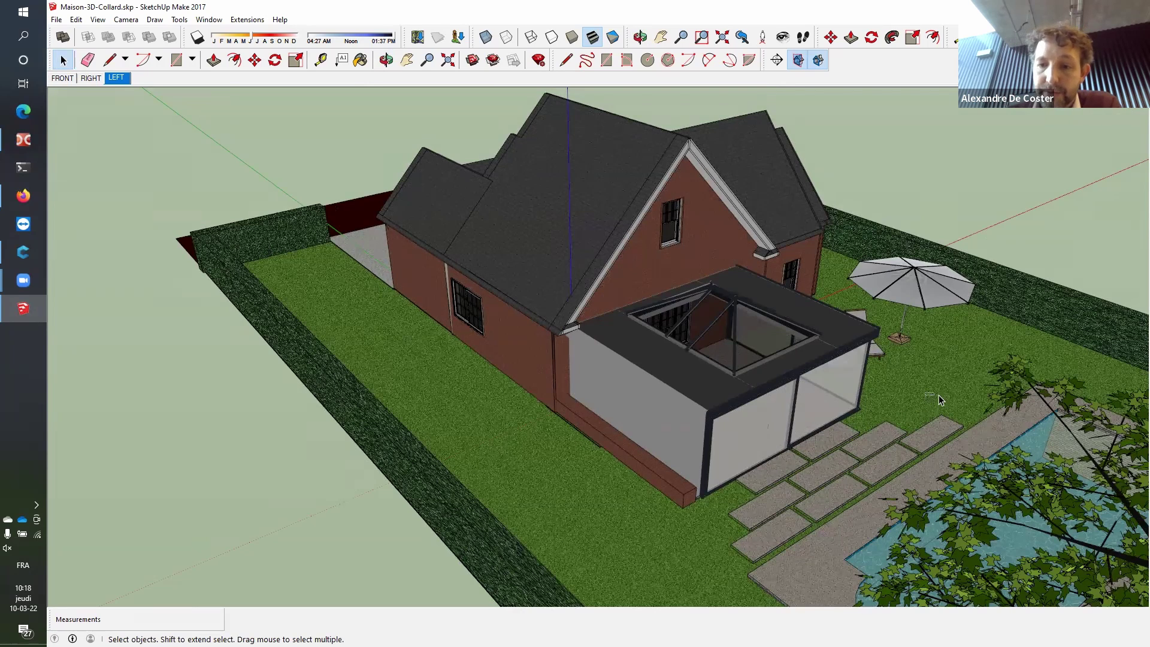
pyautogui.press('o')
pyautogui.moveTo(596, 420); pyautogui.dragTo(426, 133, button='middle')
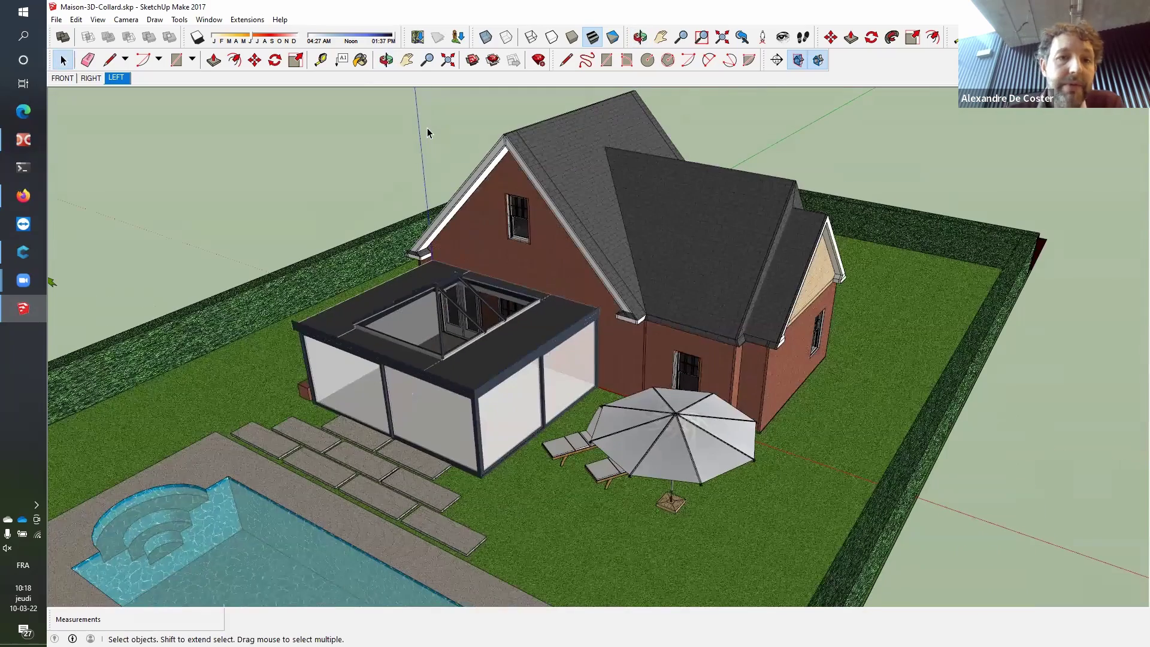
pyautogui.click(279, 19)
pyautogui.click(363, 15)
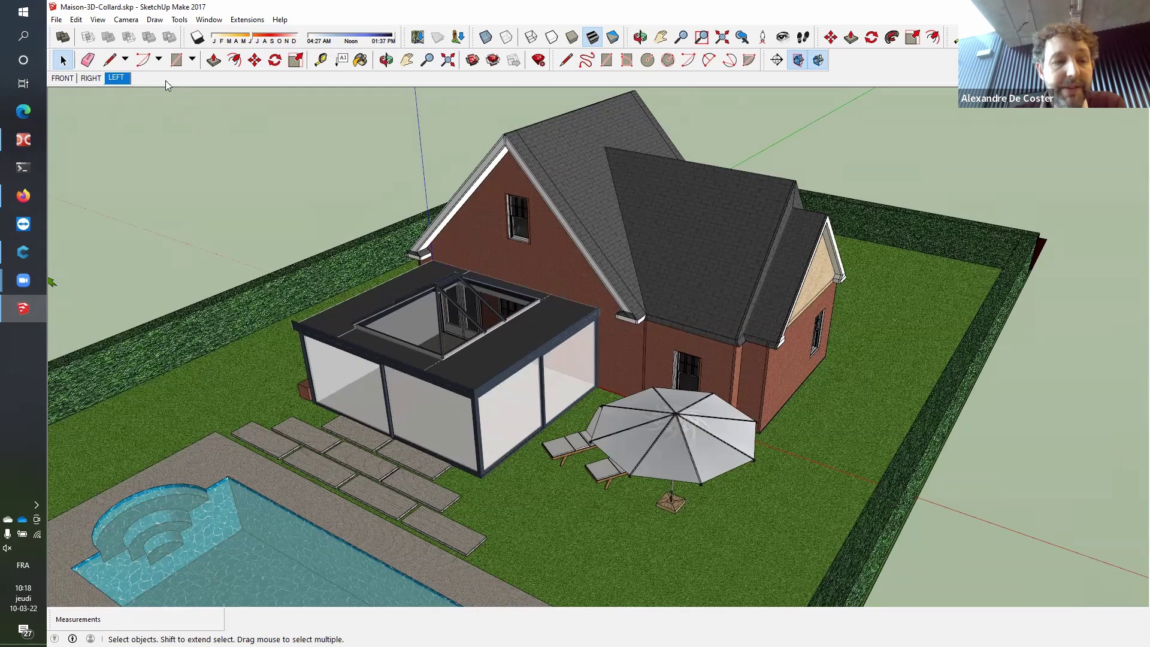
# - Review the house with its veranda in the saved FRONT, RIGHT and LEFT scenes, ending on FRONT
pyautogui.click(62, 79)
pyautogui.click(88, 78)
pyautogui.press('pageup')
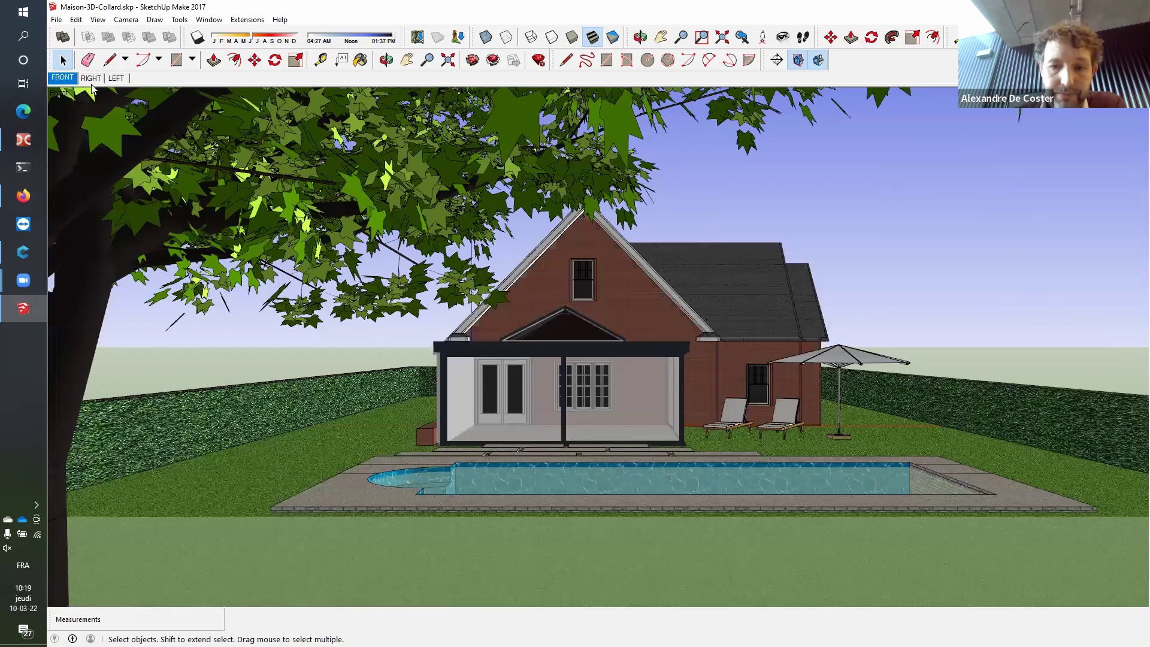
pyautogui.click(116, 78)
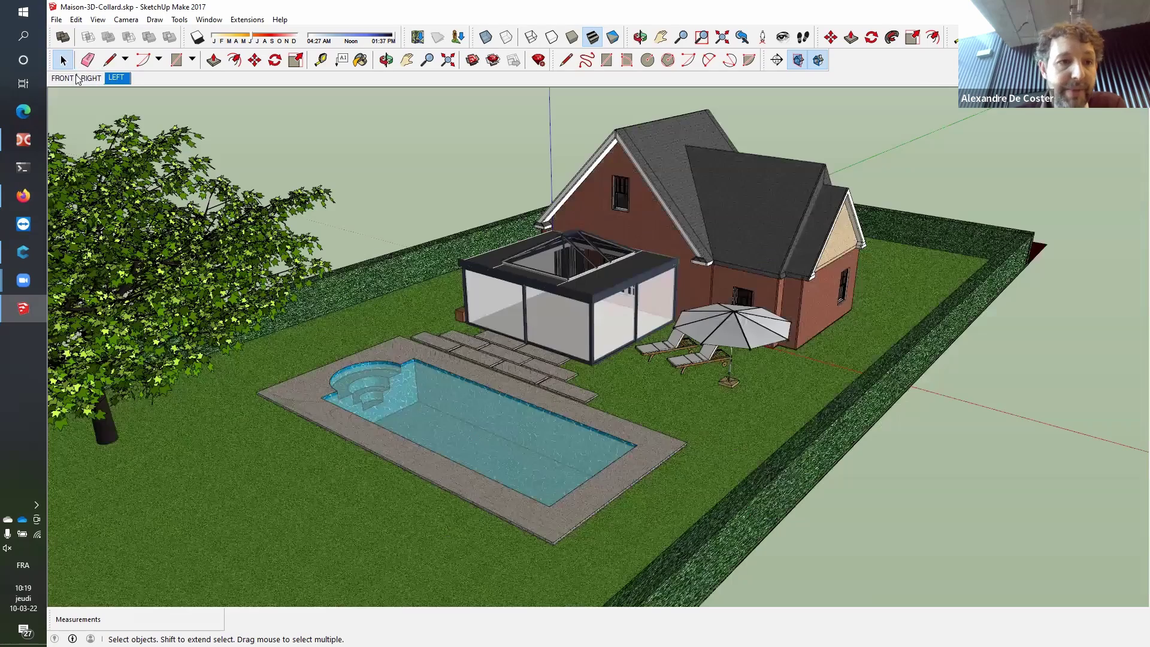
pyautogui.click(62, 78)
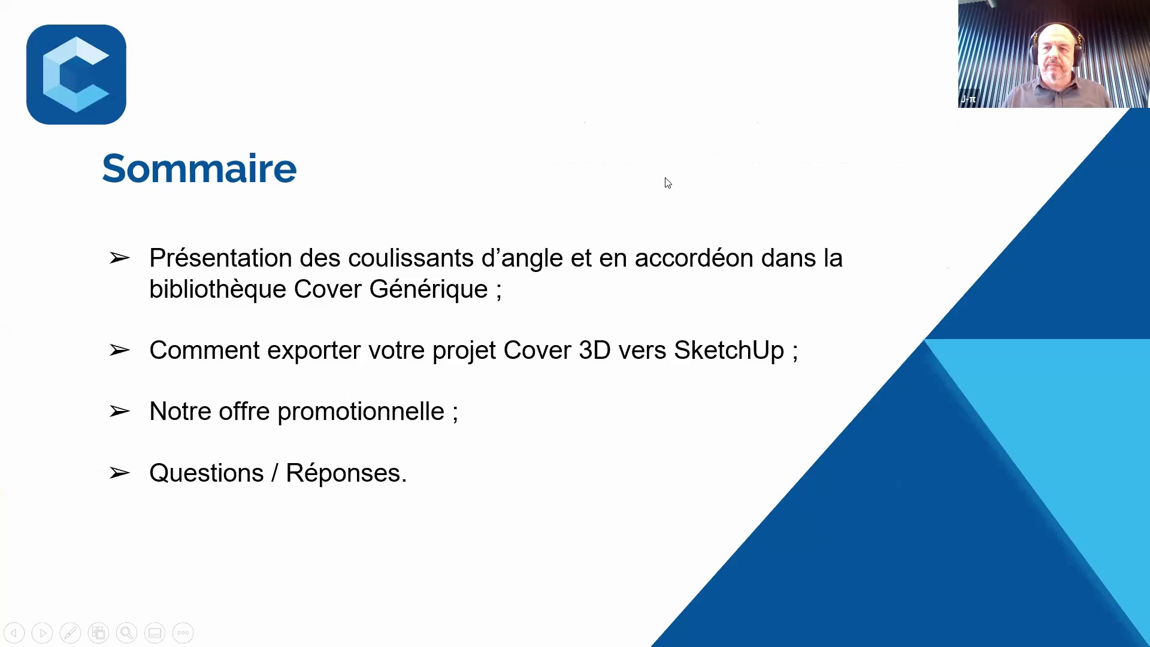